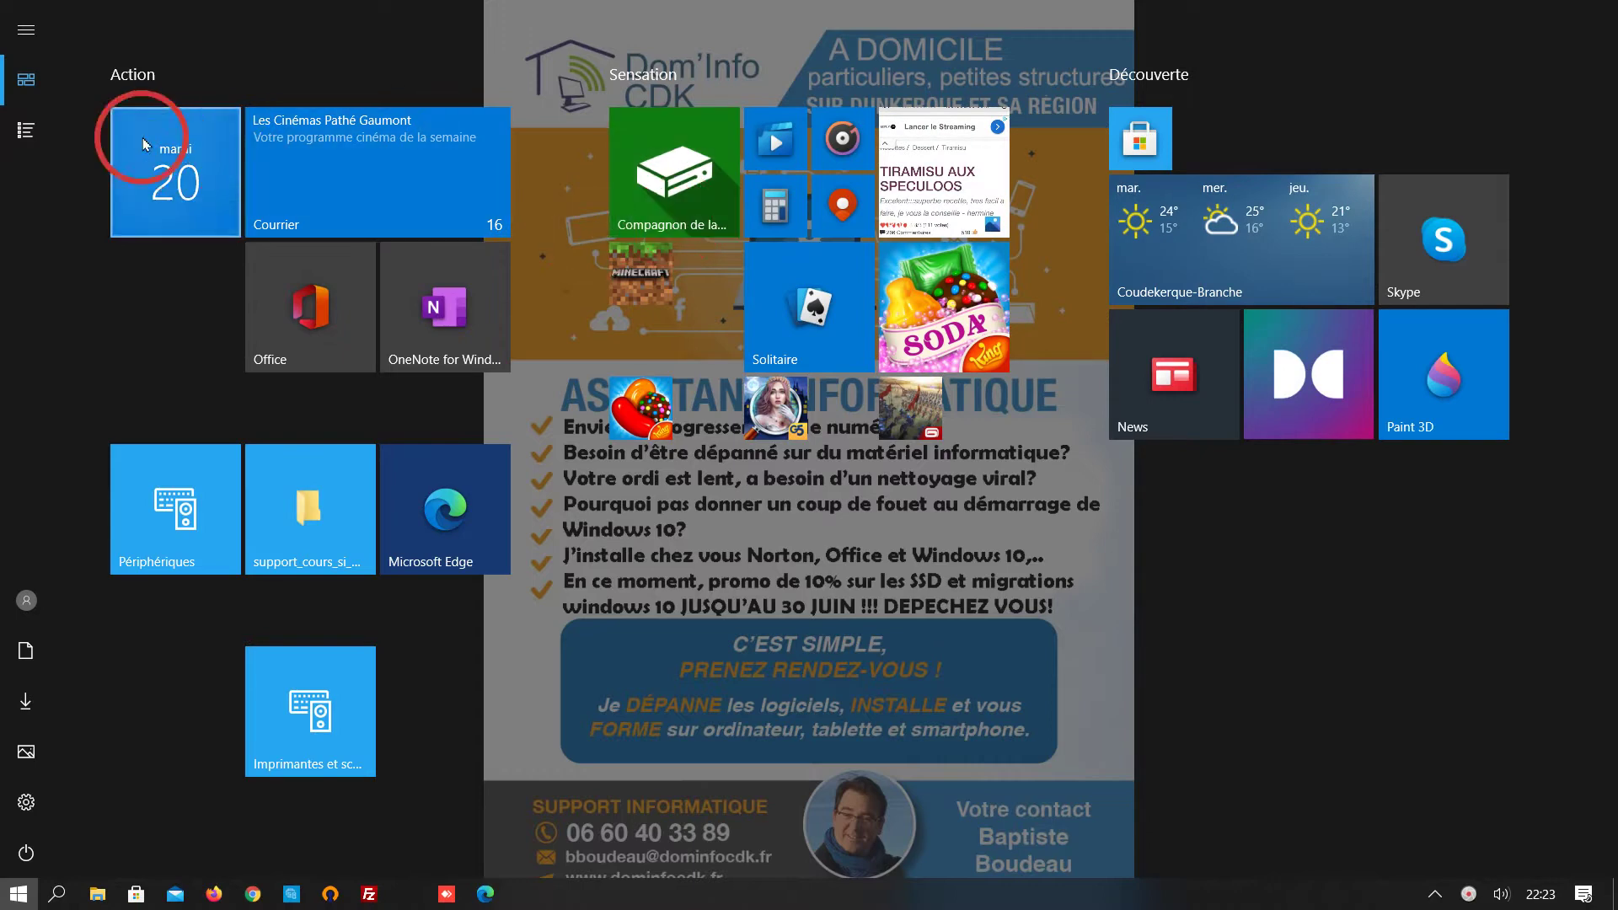
# - Show all applications in the Start menu and unpin Microsoft Edge from the taskbar
pyautogui.click(27, 29)
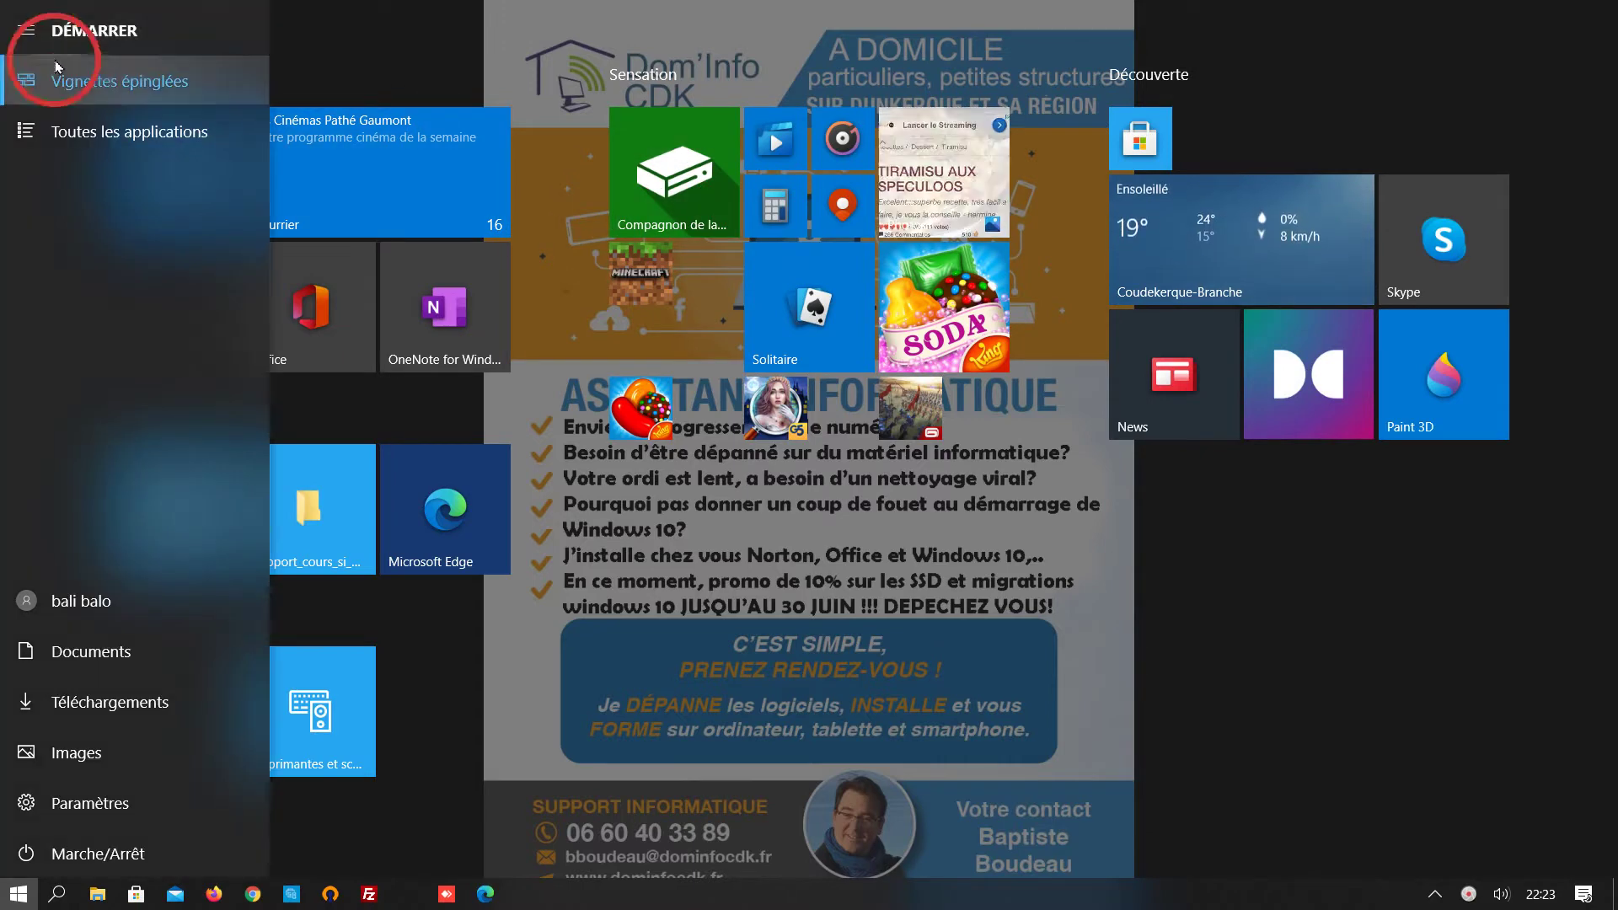
pyautogui.click(95, 133)
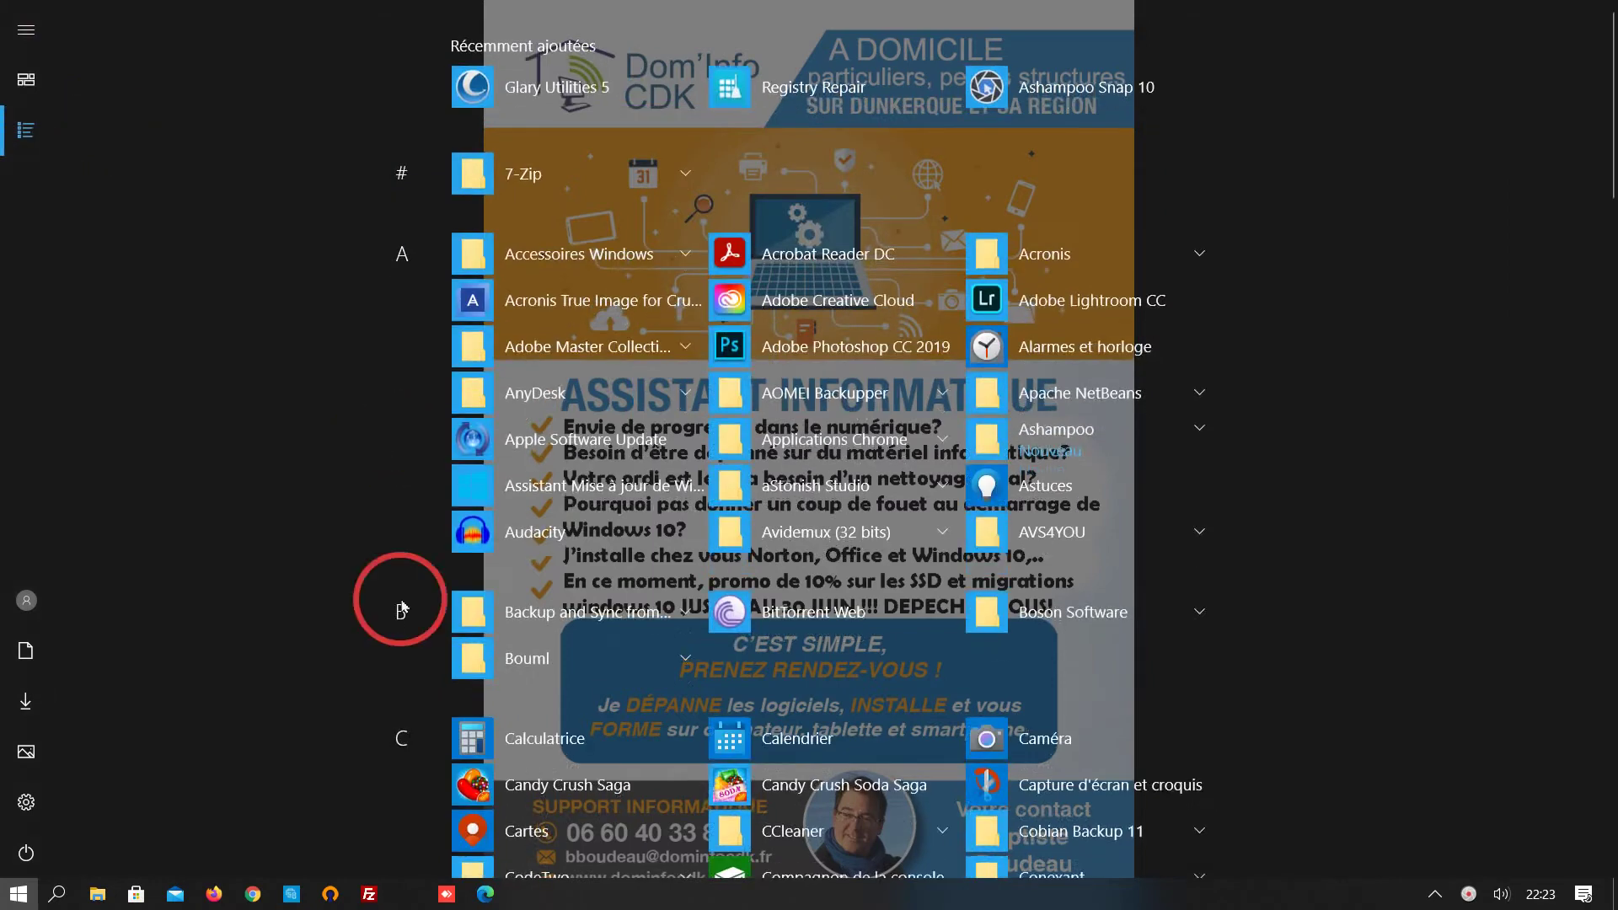
pyautogui.rightClick(484, 900)
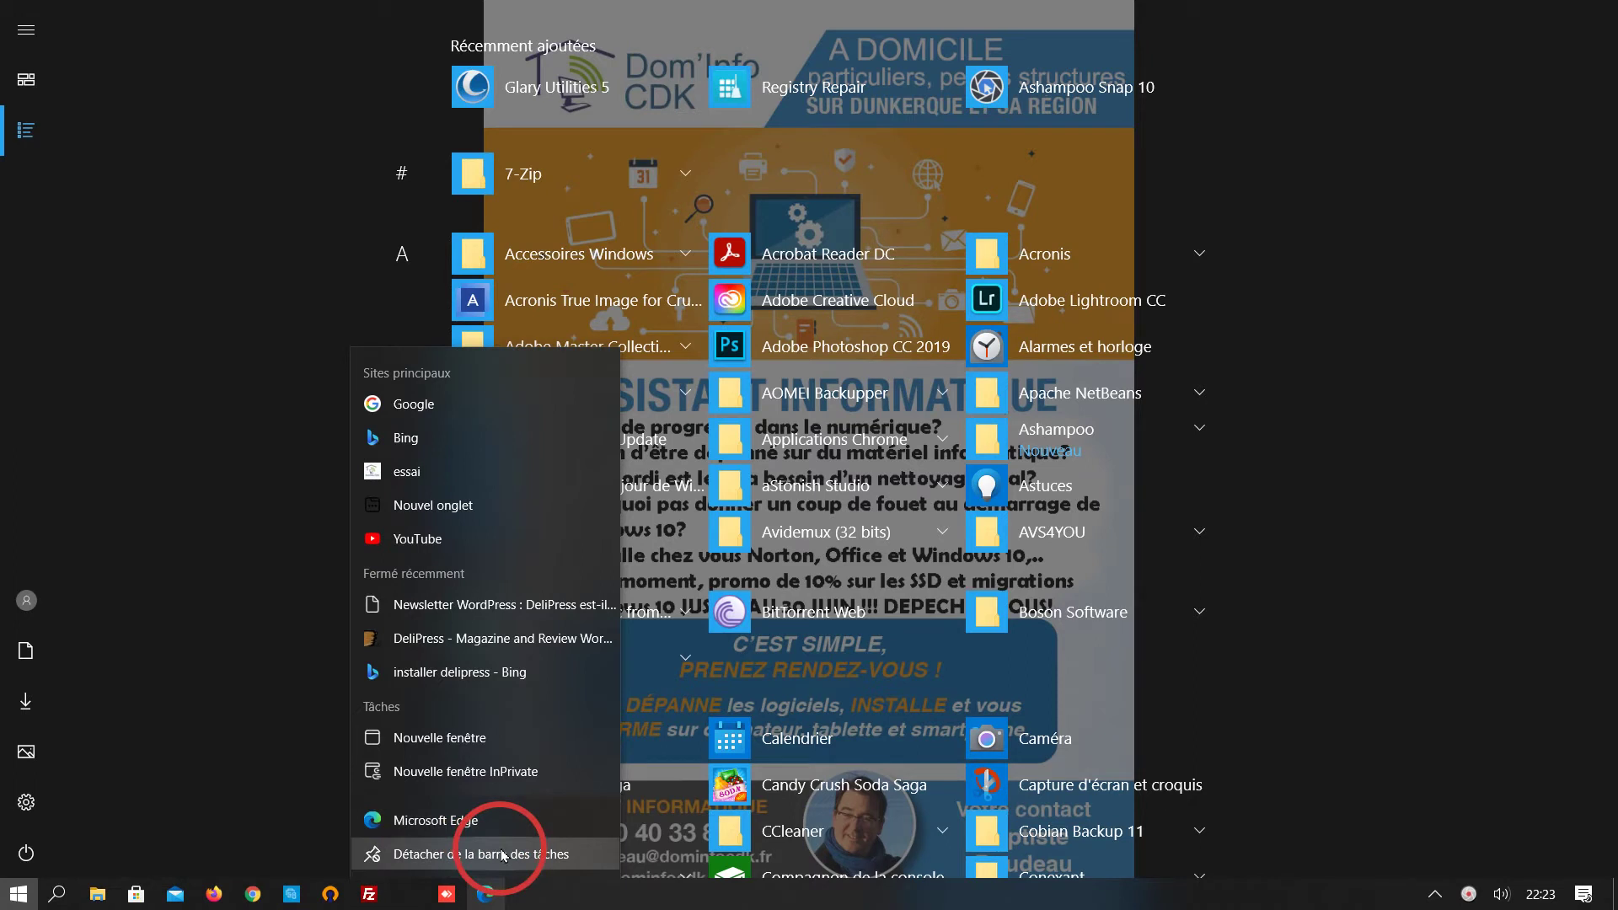
pyautogui.click(503, 856)
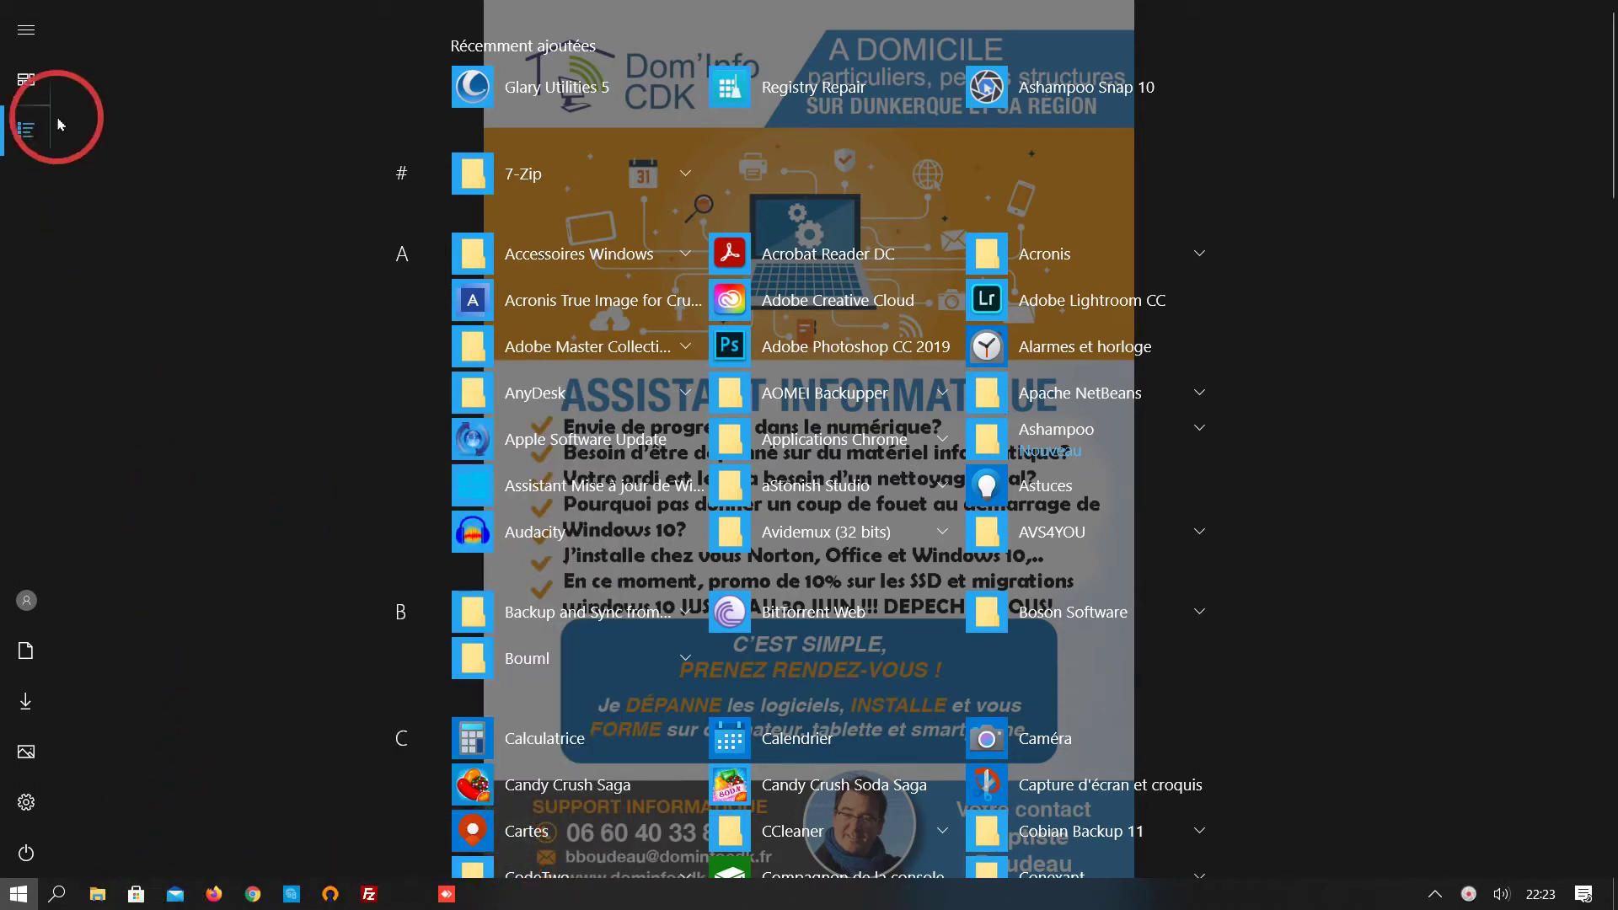
# - Return to the pinned tiles and unpin the Microsoft Edge tile from the Start menu
pyautogui.click(42, 79)
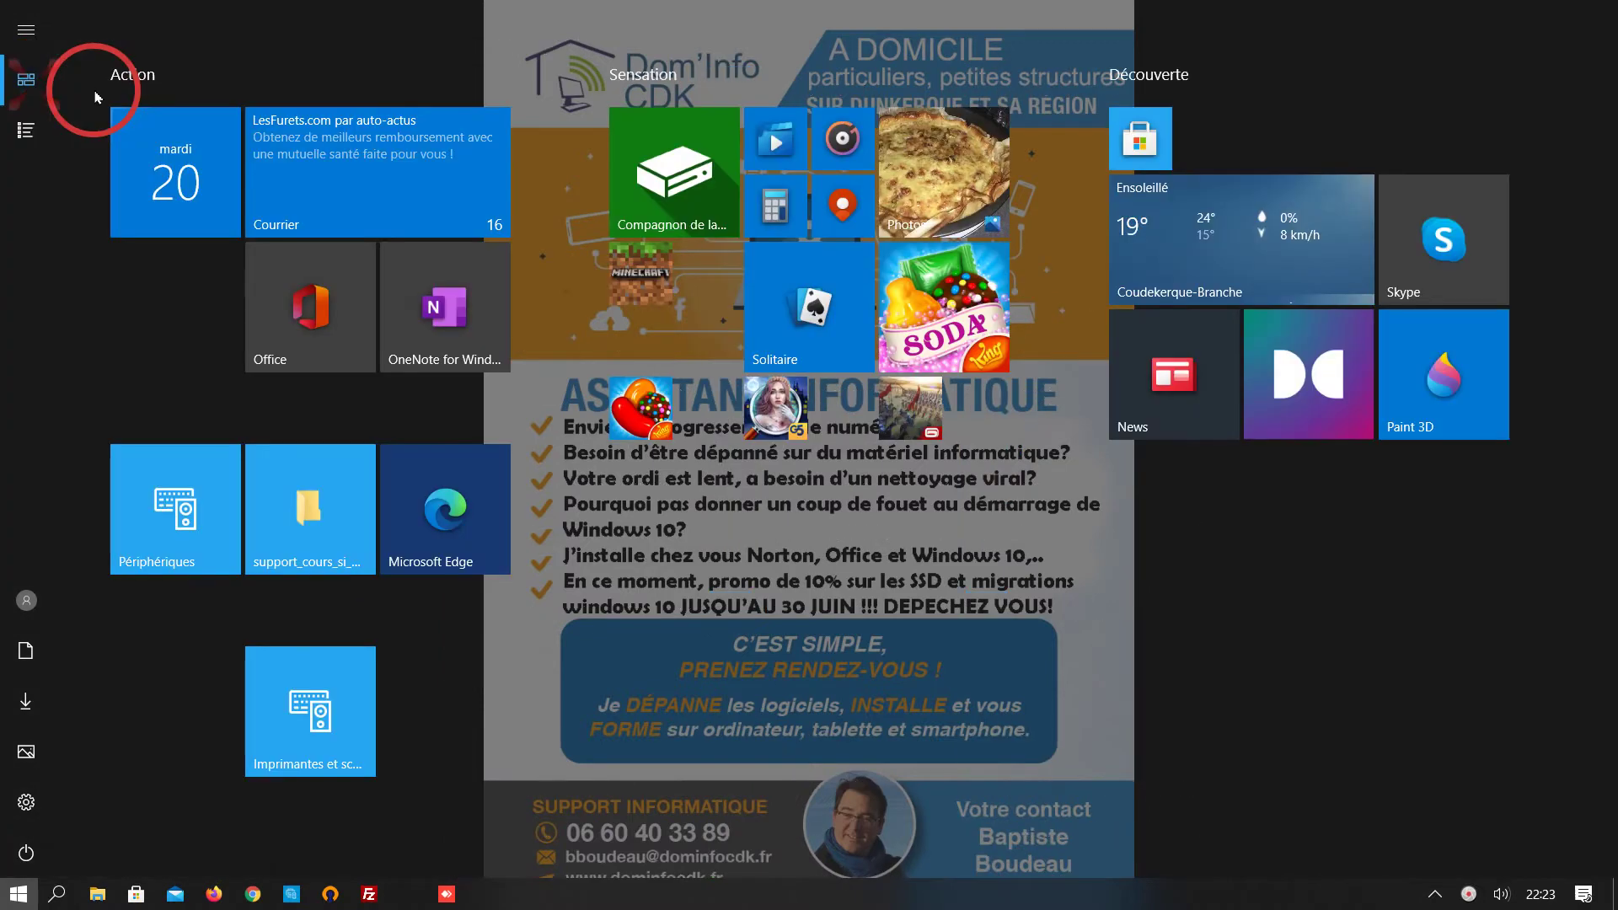
pyautogui.click(455, 493)
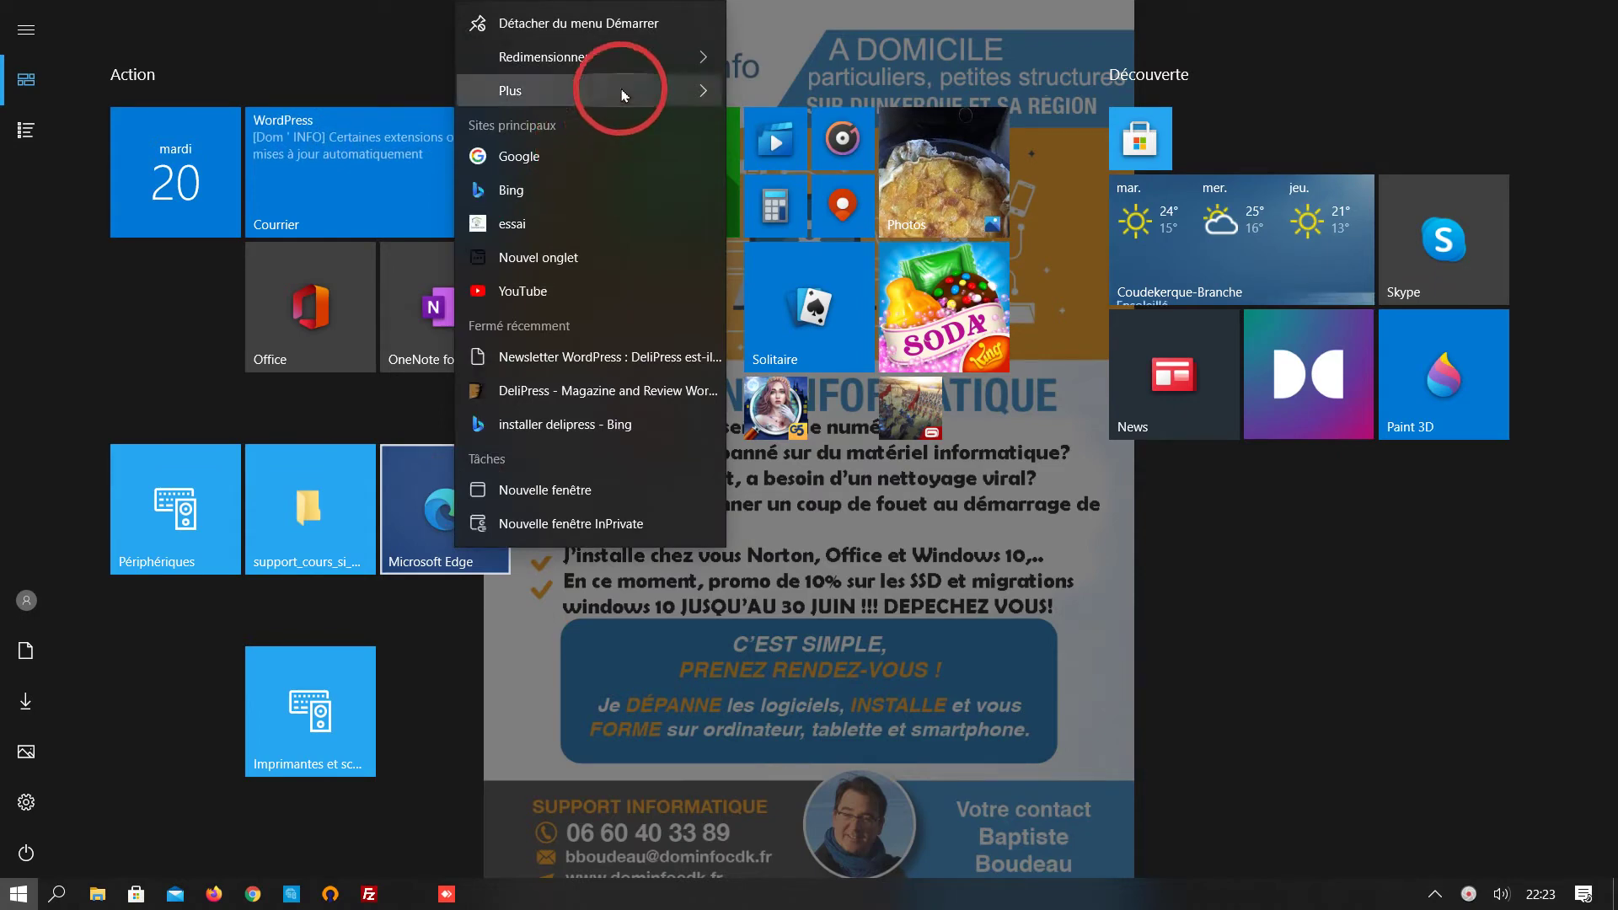
pyautogui.moveTo(656, 86)
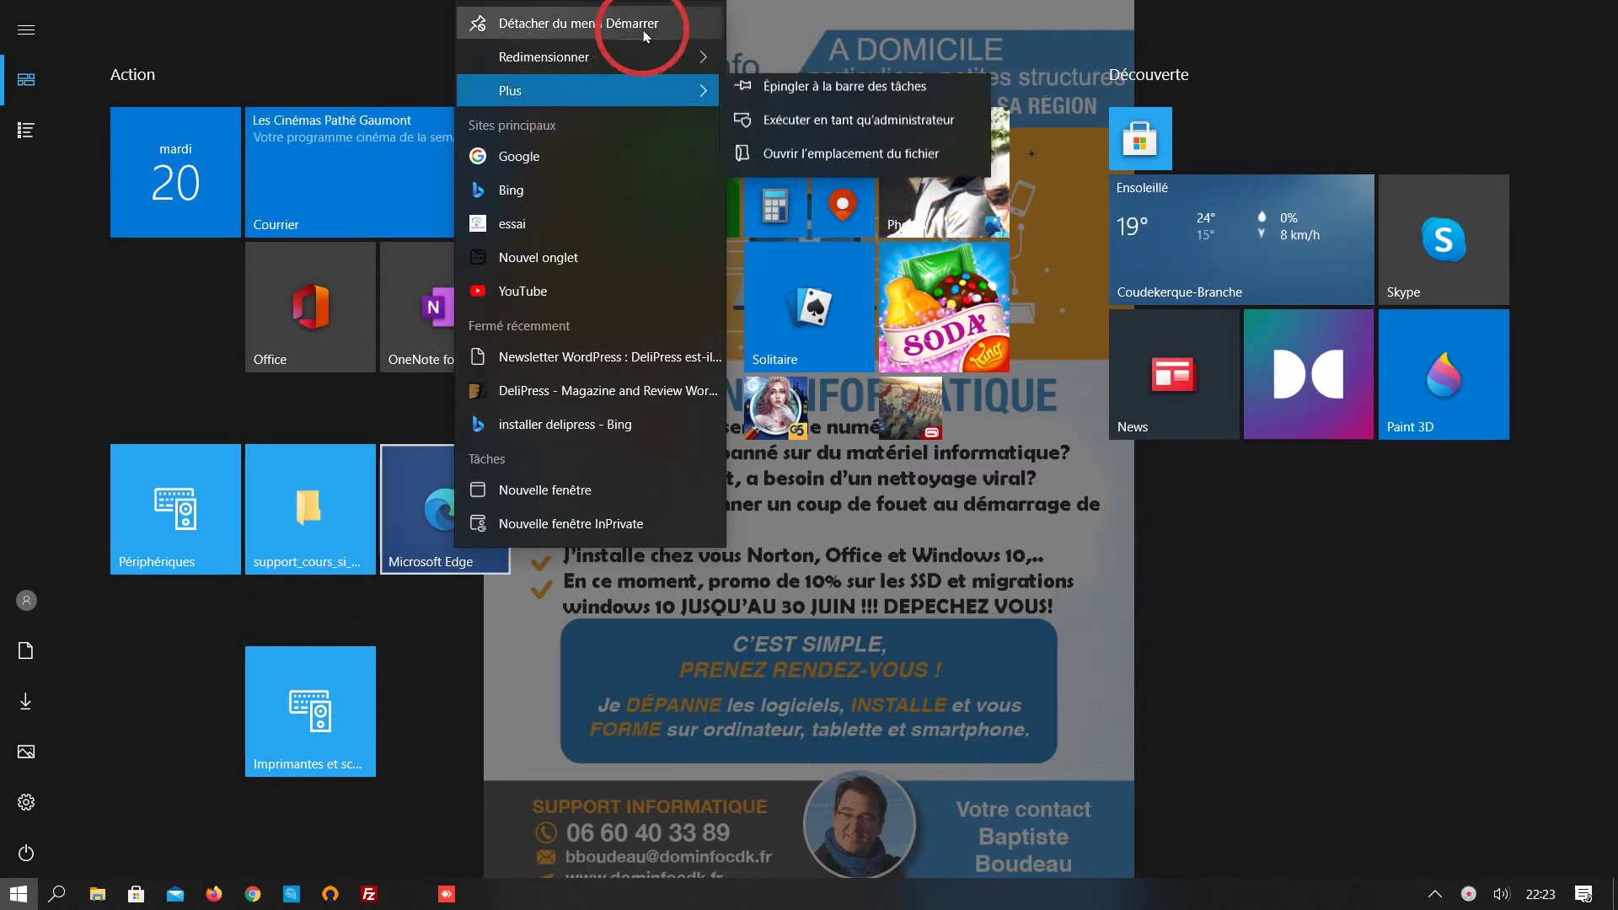
pyautogui.click(556, 23)
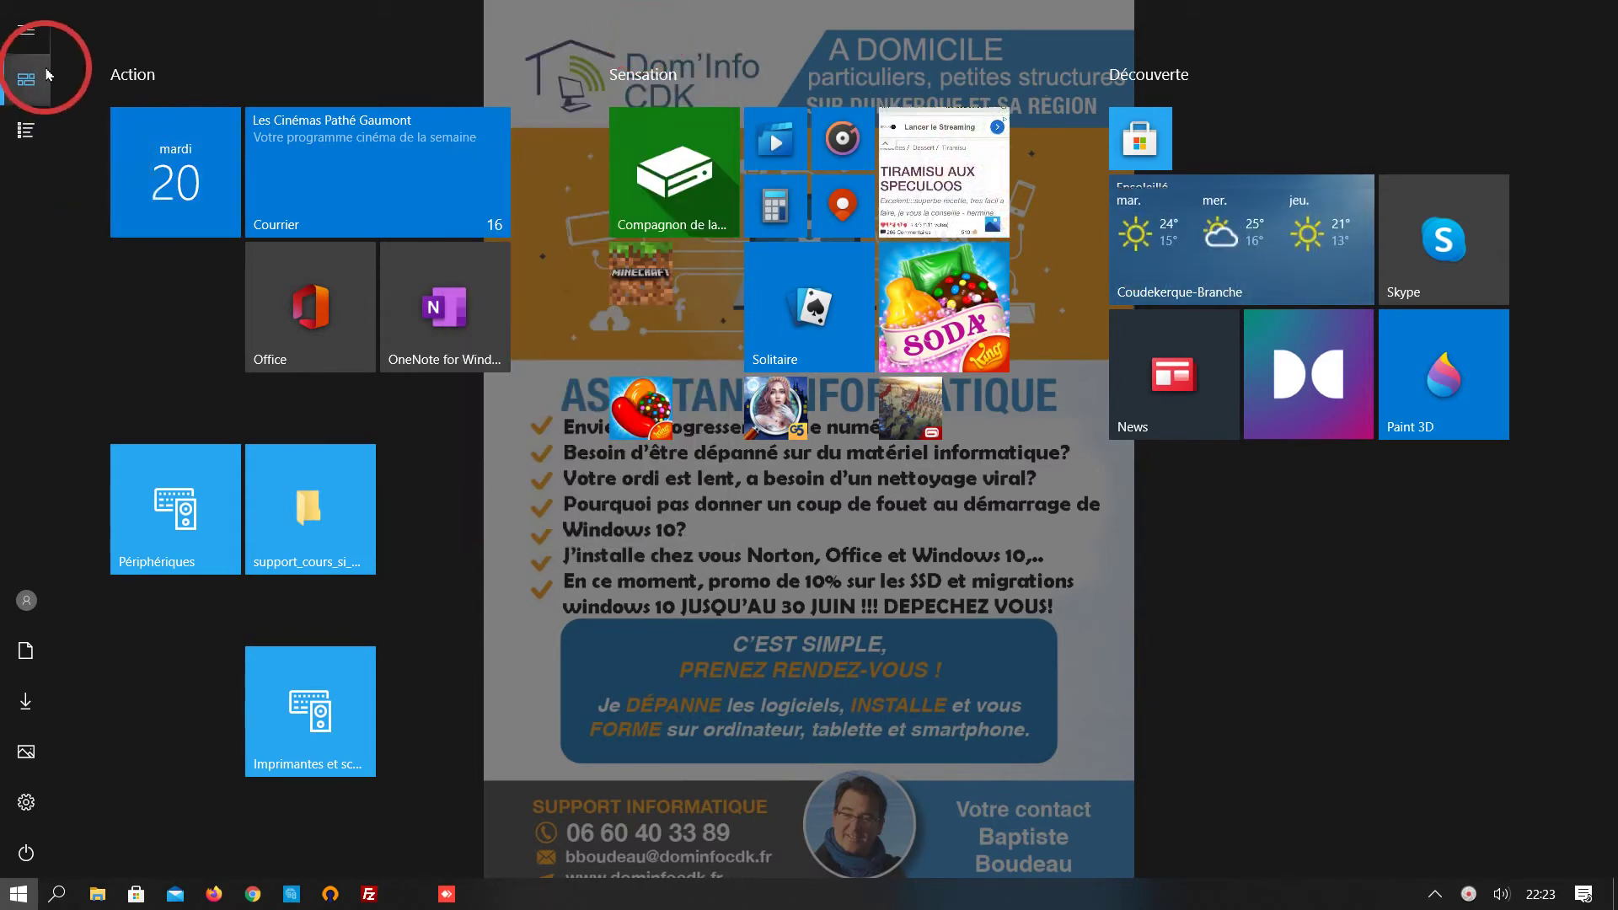
# - Find Microsoft Edge under M in the list of all applications, pin it to the Start menu and return to the pinned tiles
pyautogui.click(26, 33)
pyautogui.click(110, 130)
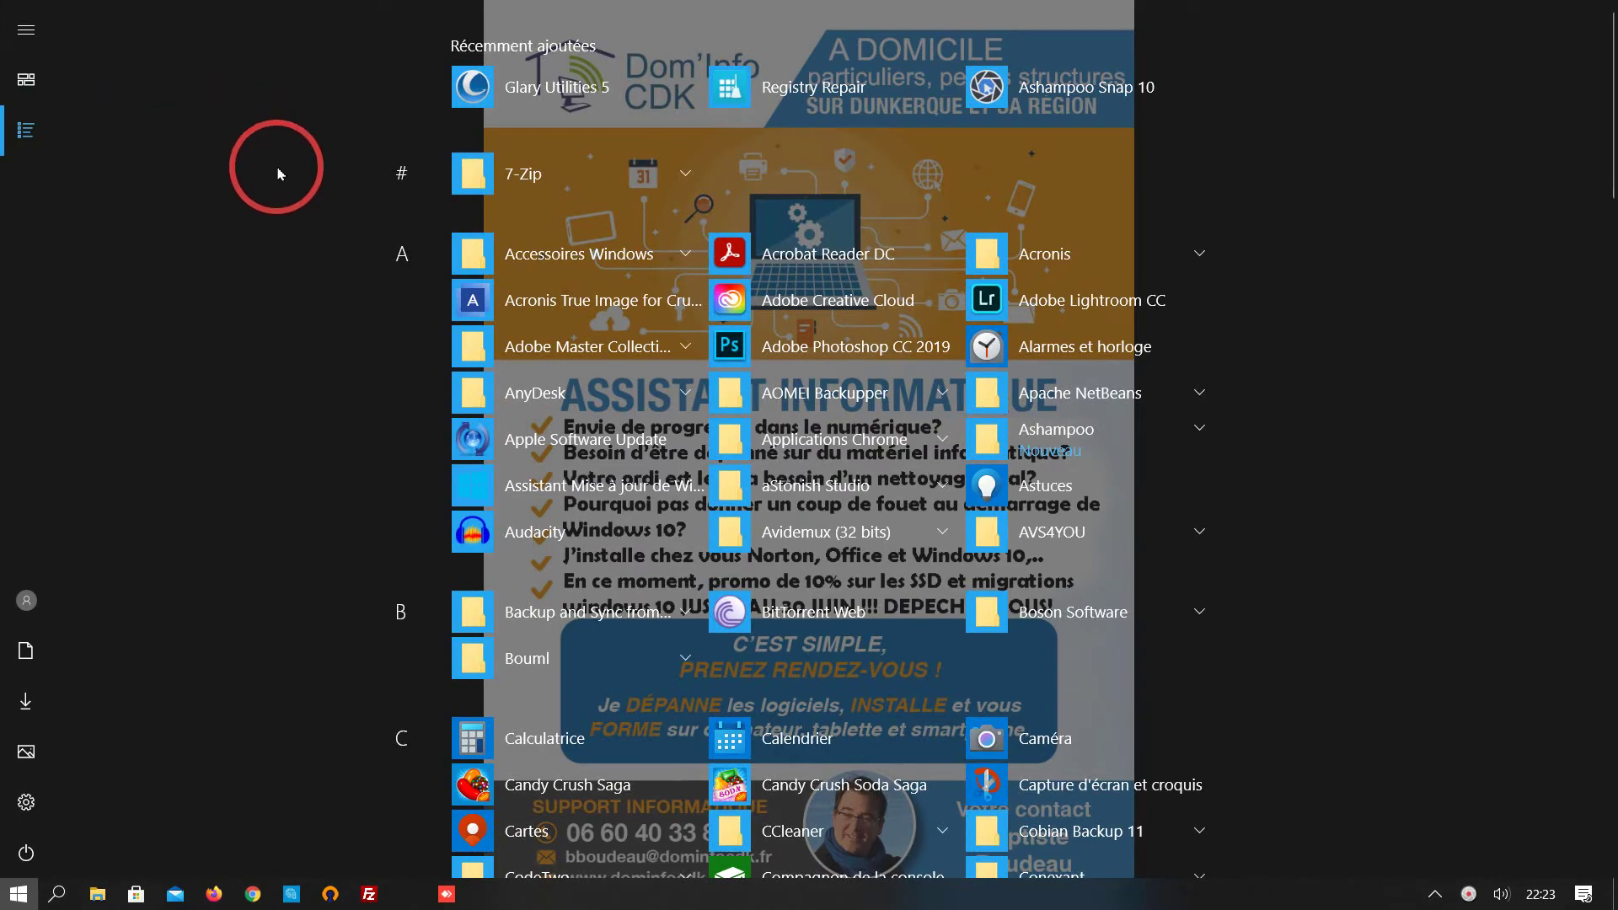
pyautogui.scroll(-7, 522, 512)
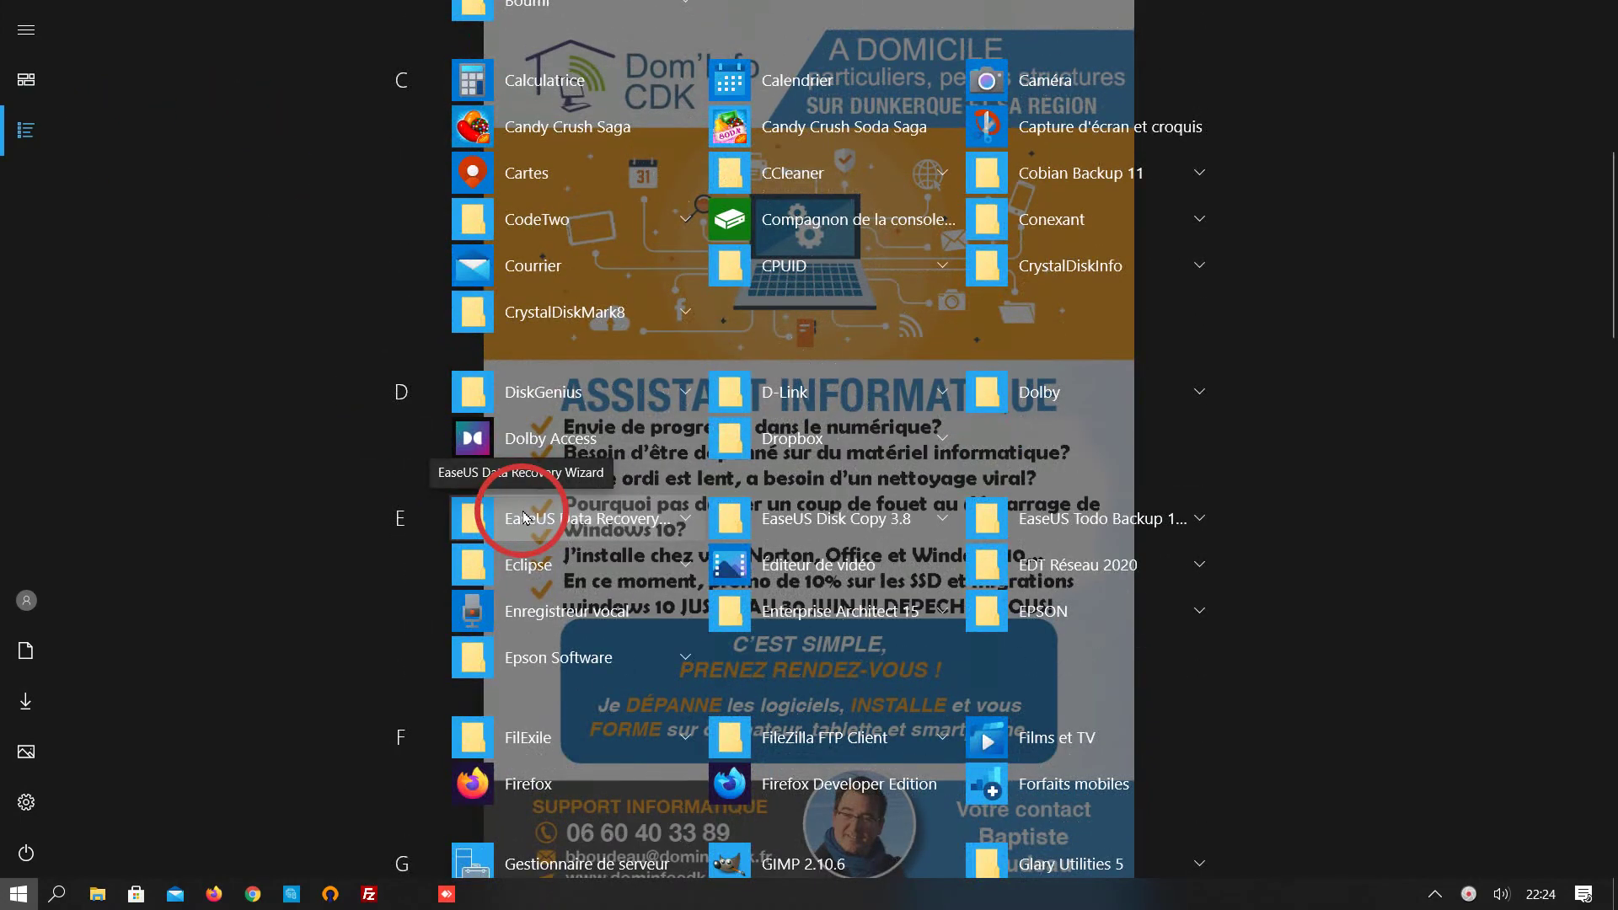
pyautogui.scroll(-7, 523, 515)
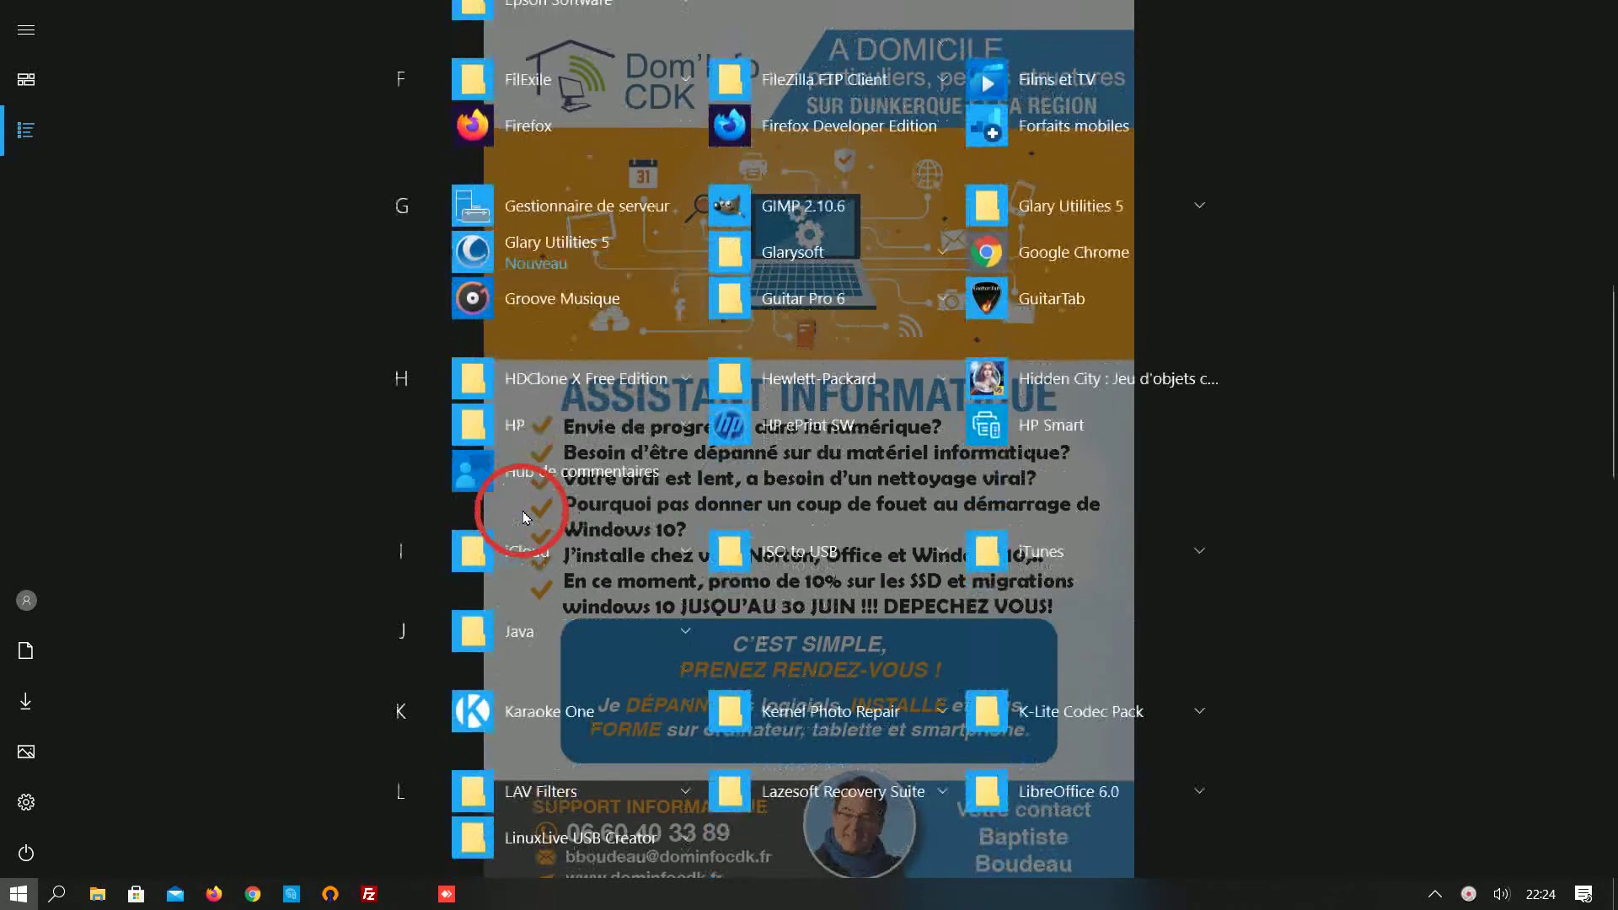
pyautogui.scroll(-5, 524, 517)
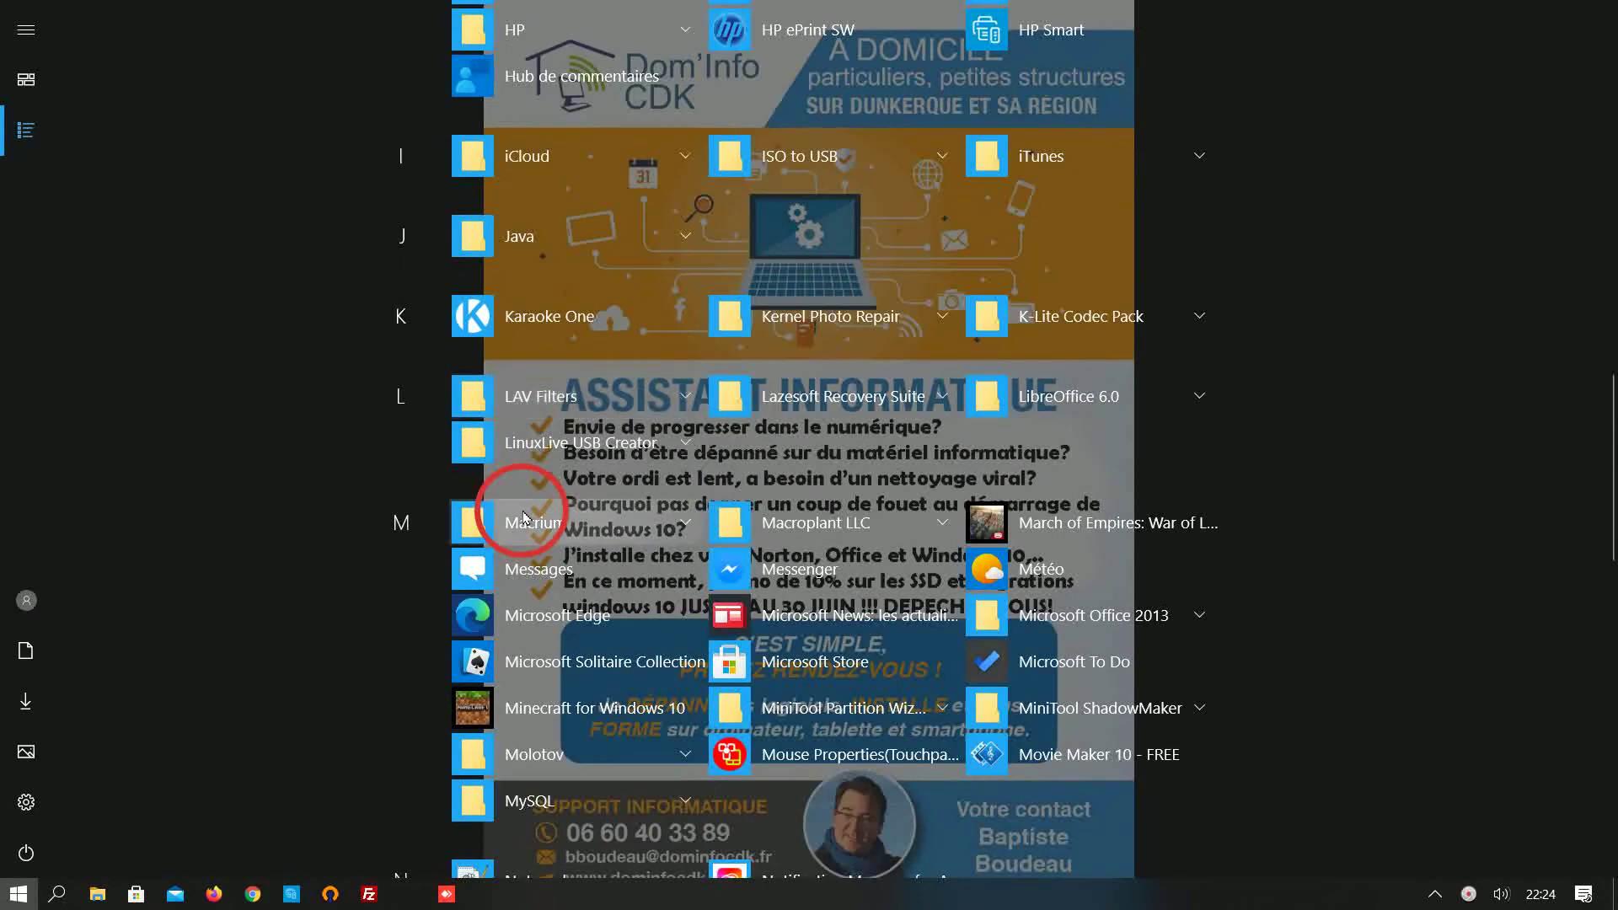
pyautogui.rightClick(524, 613)
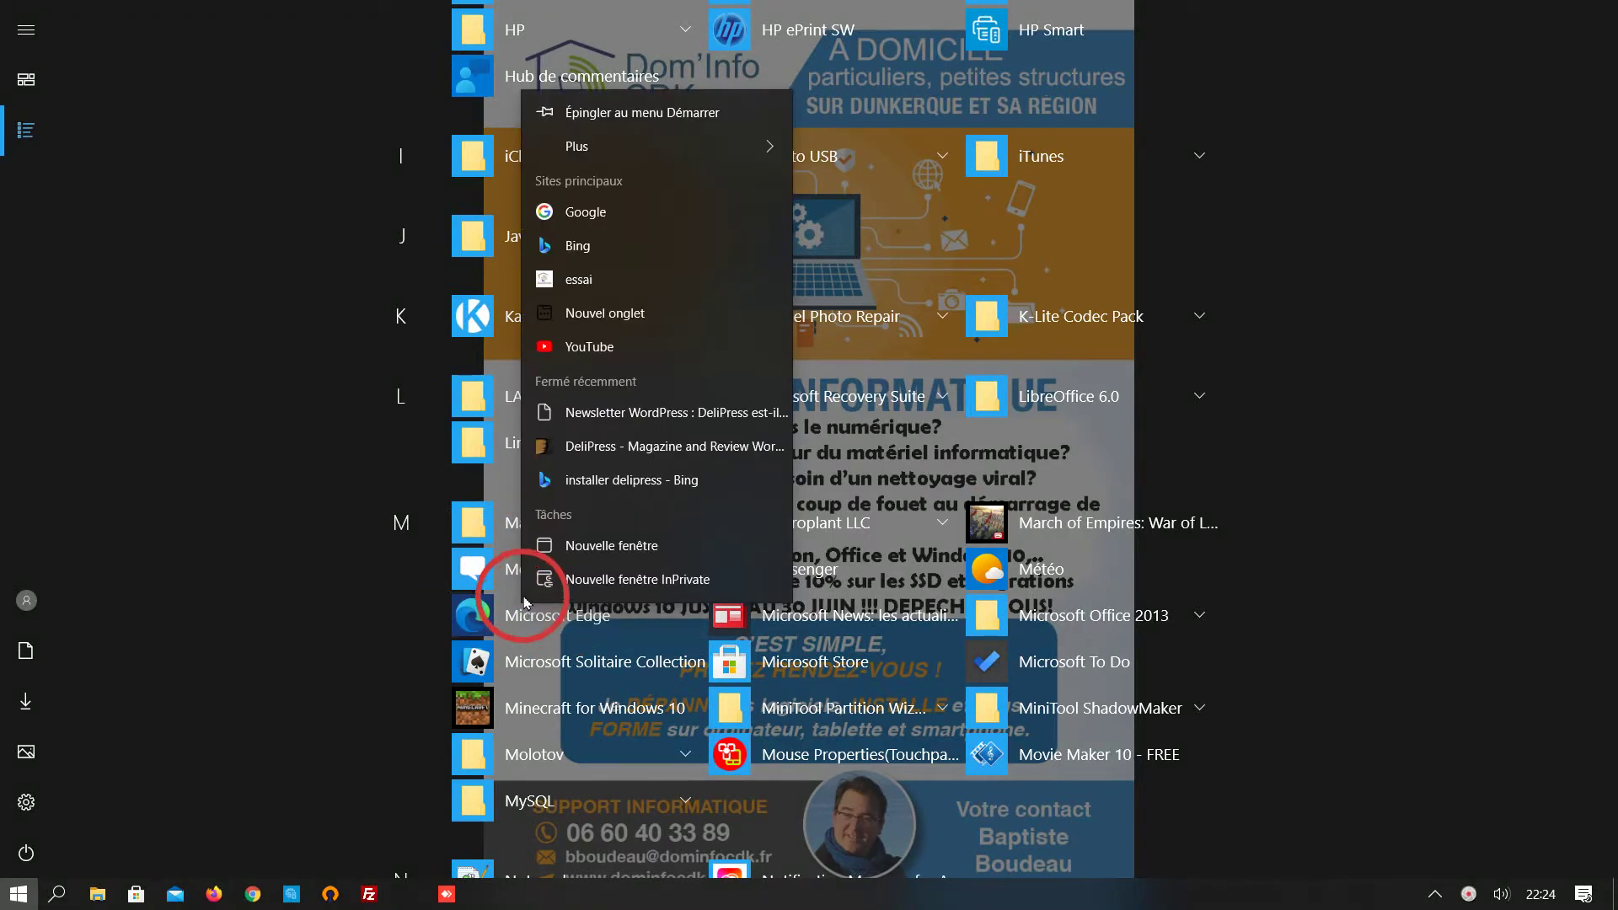
pyautogui.moveTo(600, 158)
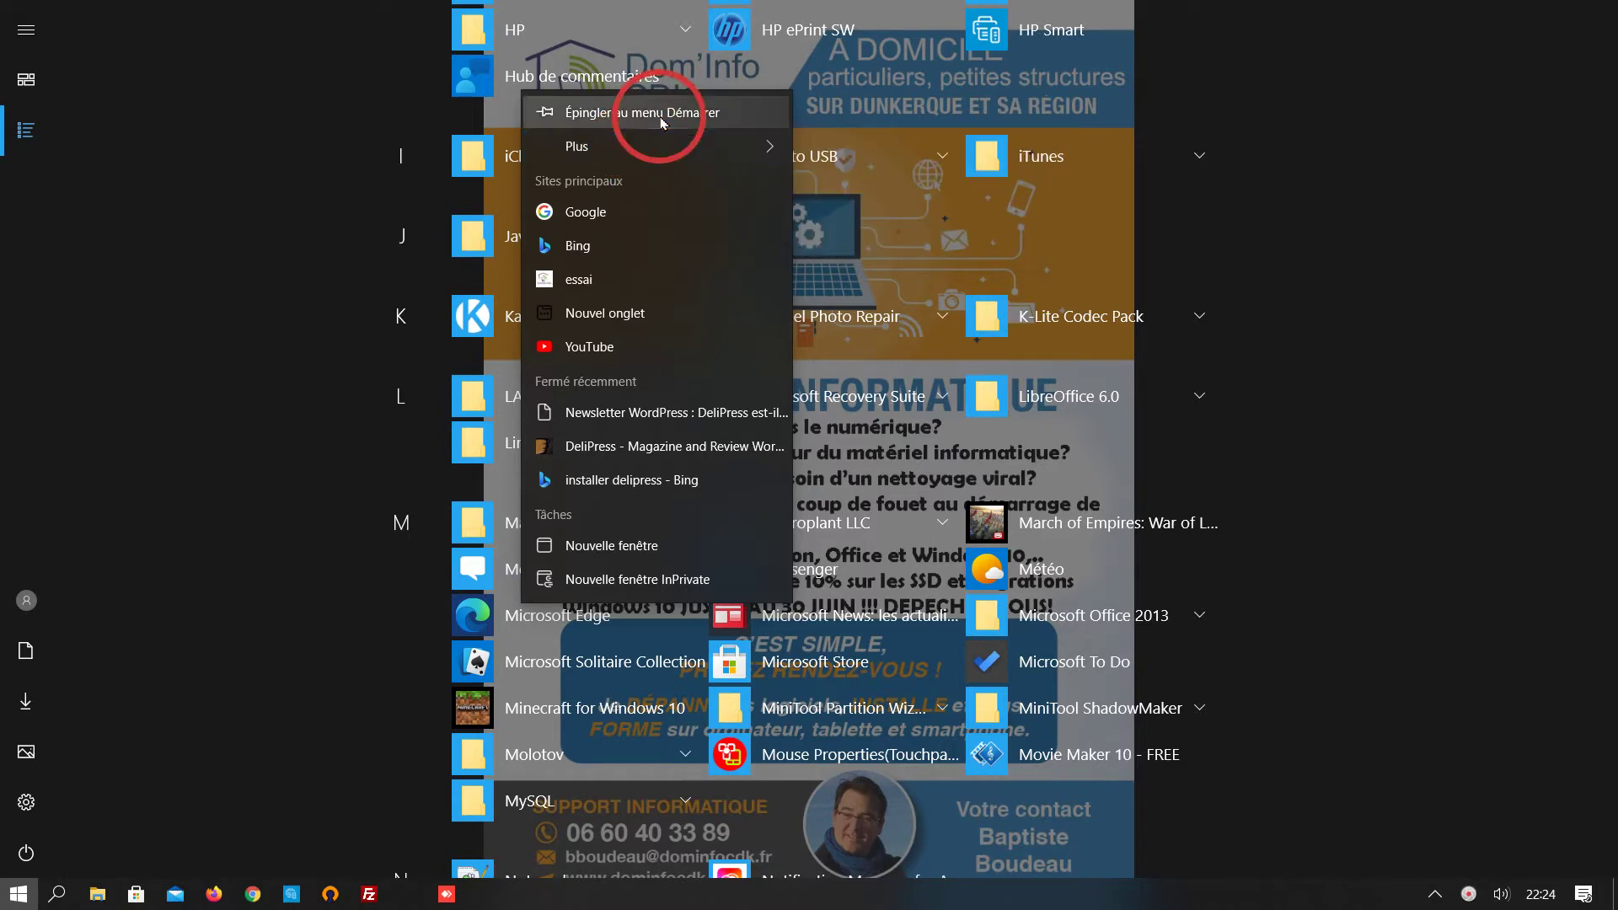
pyautogui.click(661, 118)
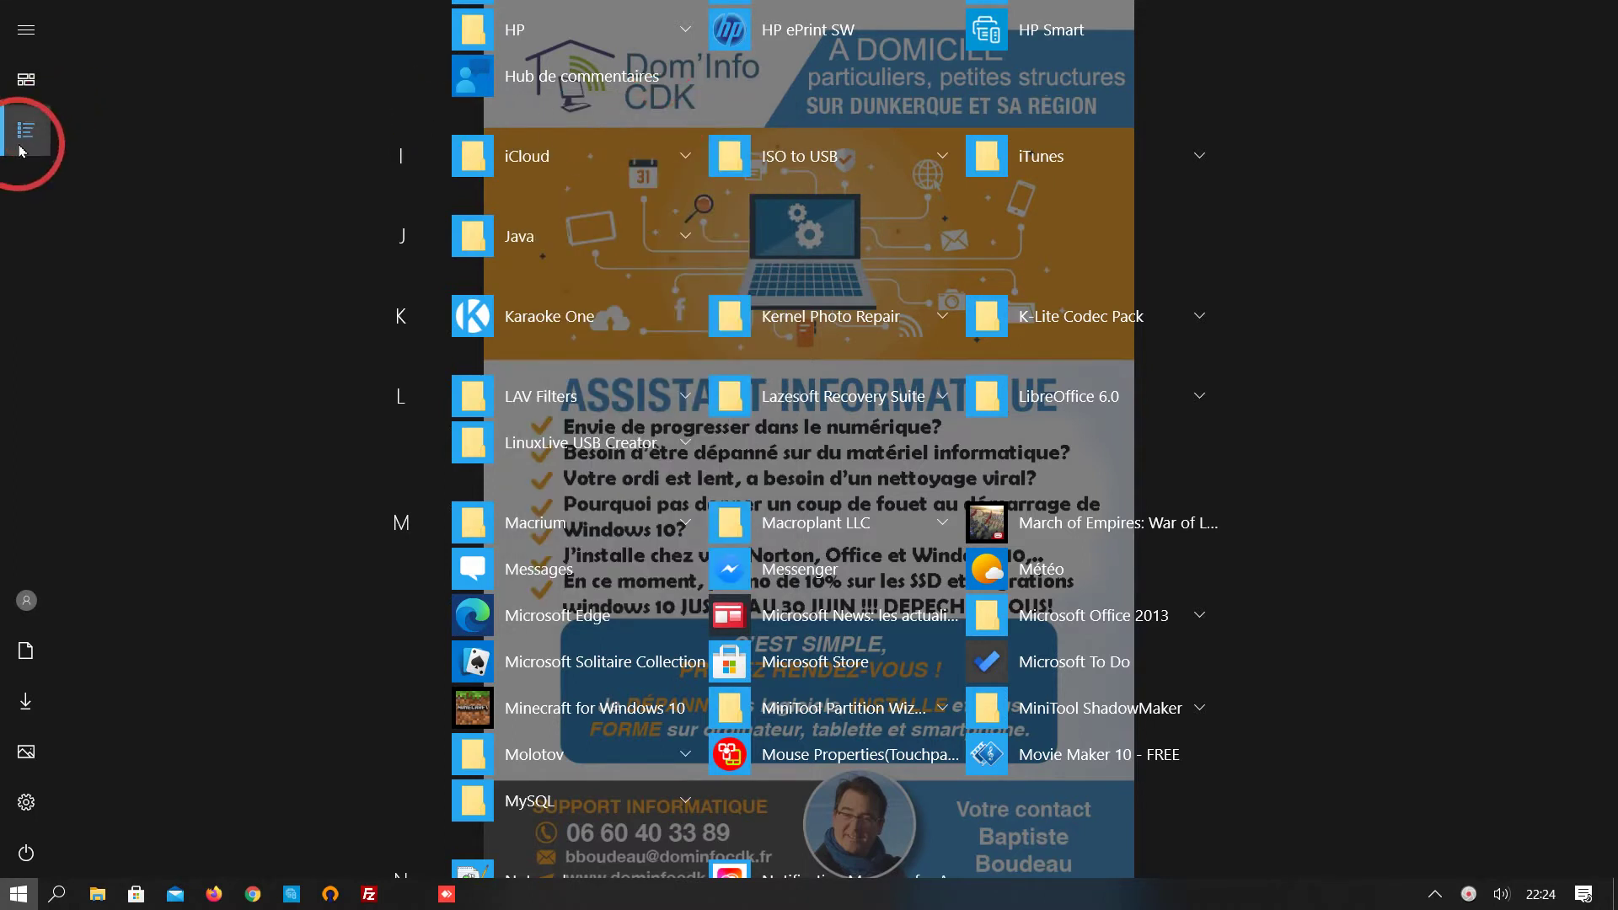
pyautogui.moveTo(33, 139)
pyautogui.click(77, 84)
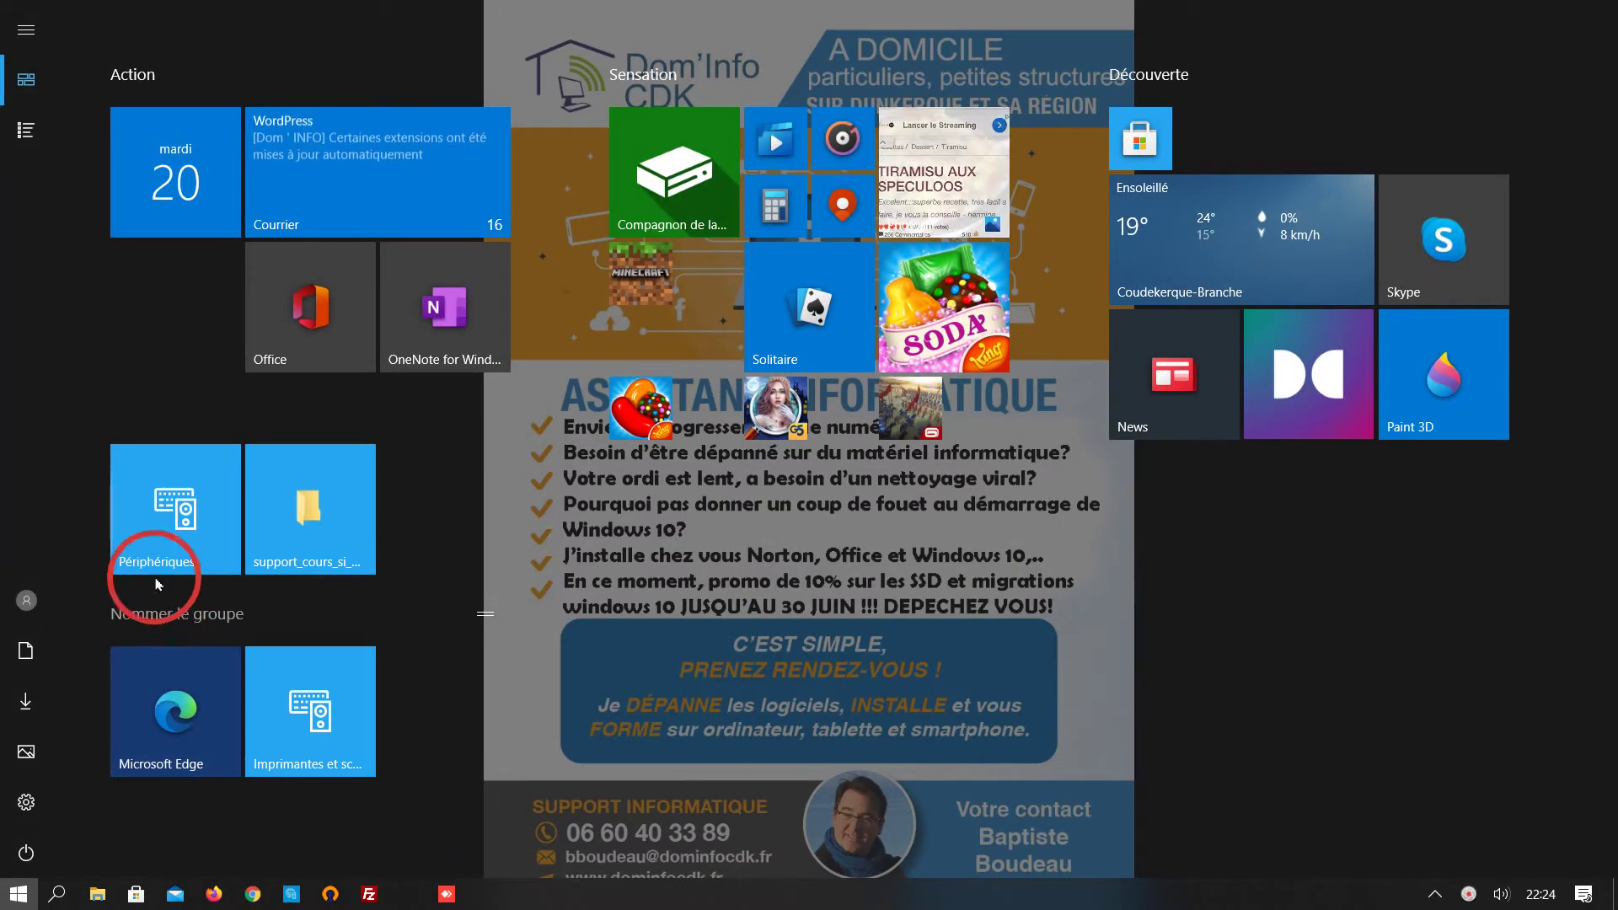
# - Pin Microsoft Edge to the taskbar from its tile in the Start menu
pyautogui.click(26, 49)
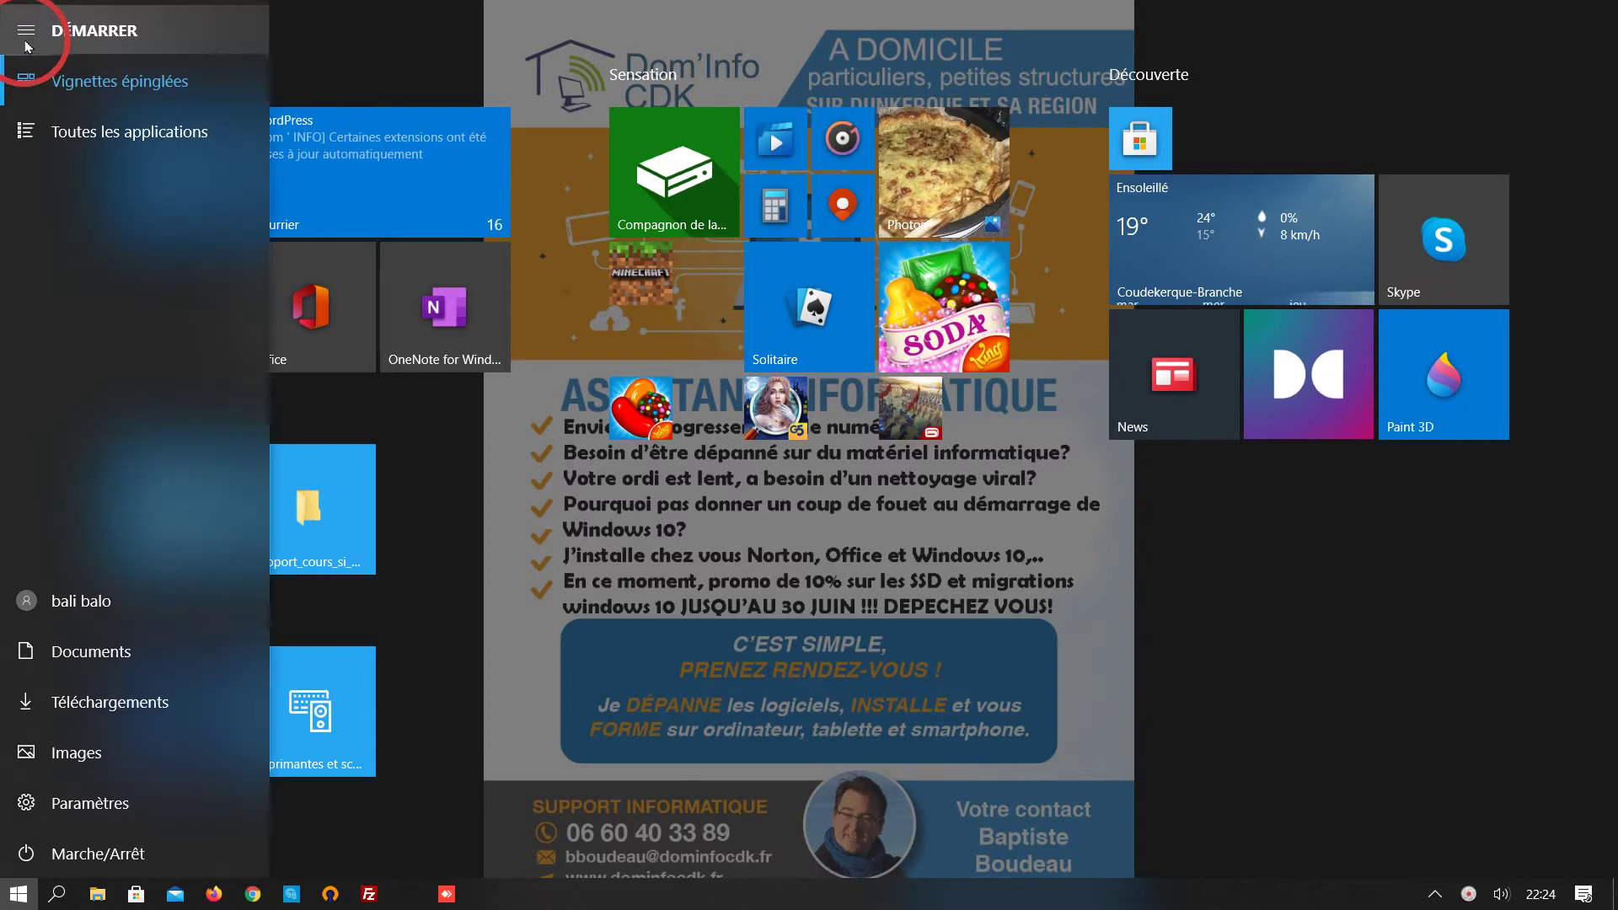
pyautogui.click(96, 152)
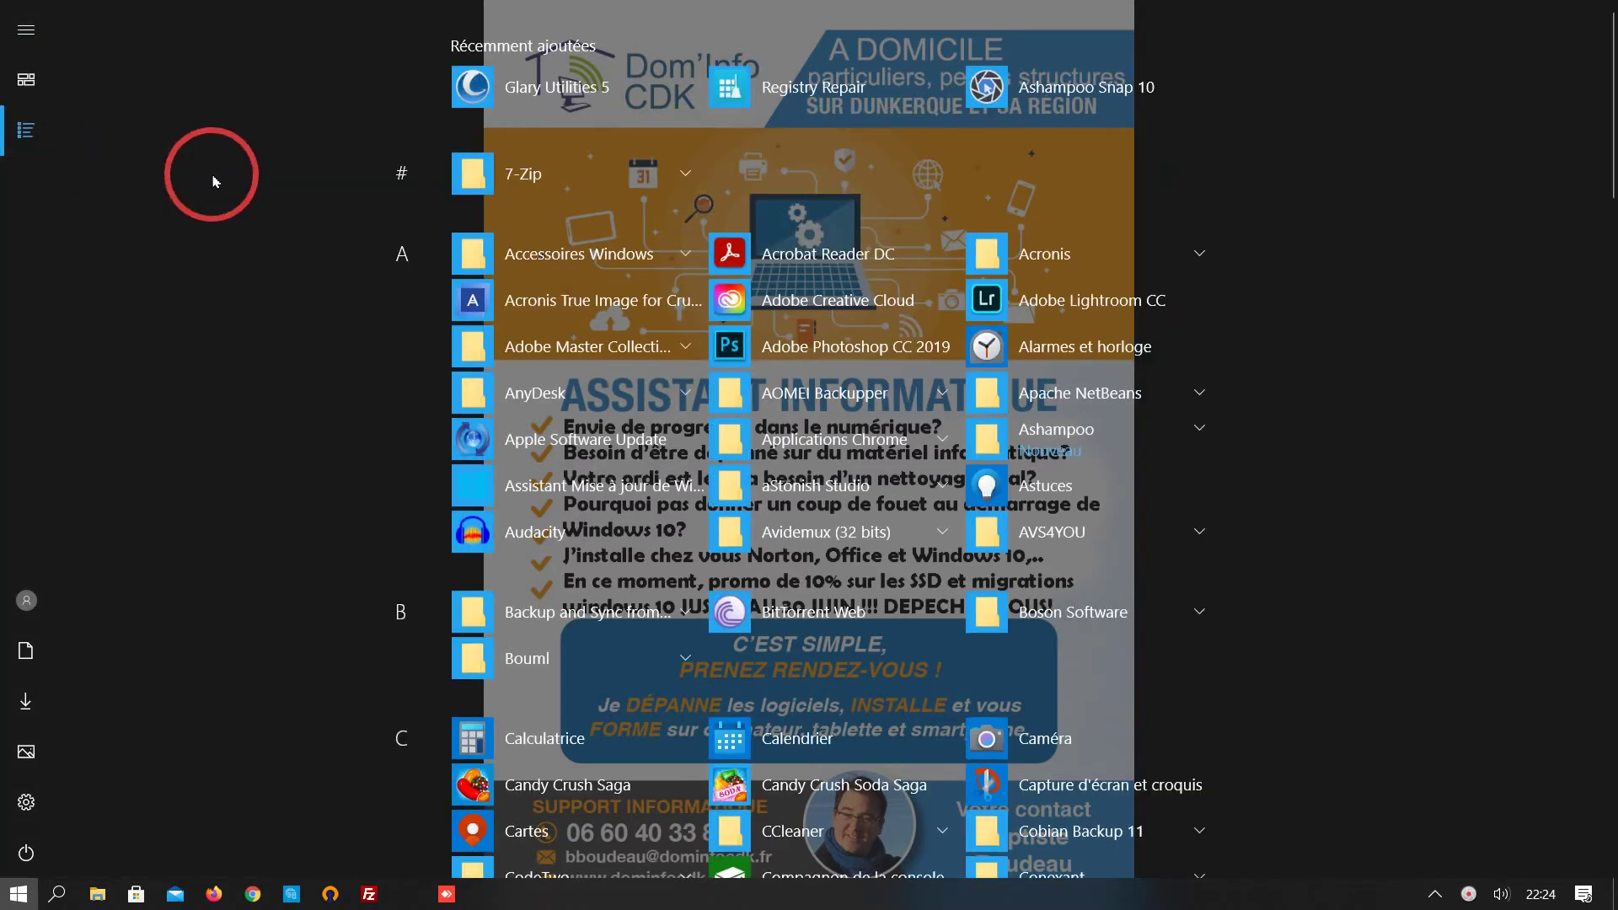
pyautogui.click(25, 80)
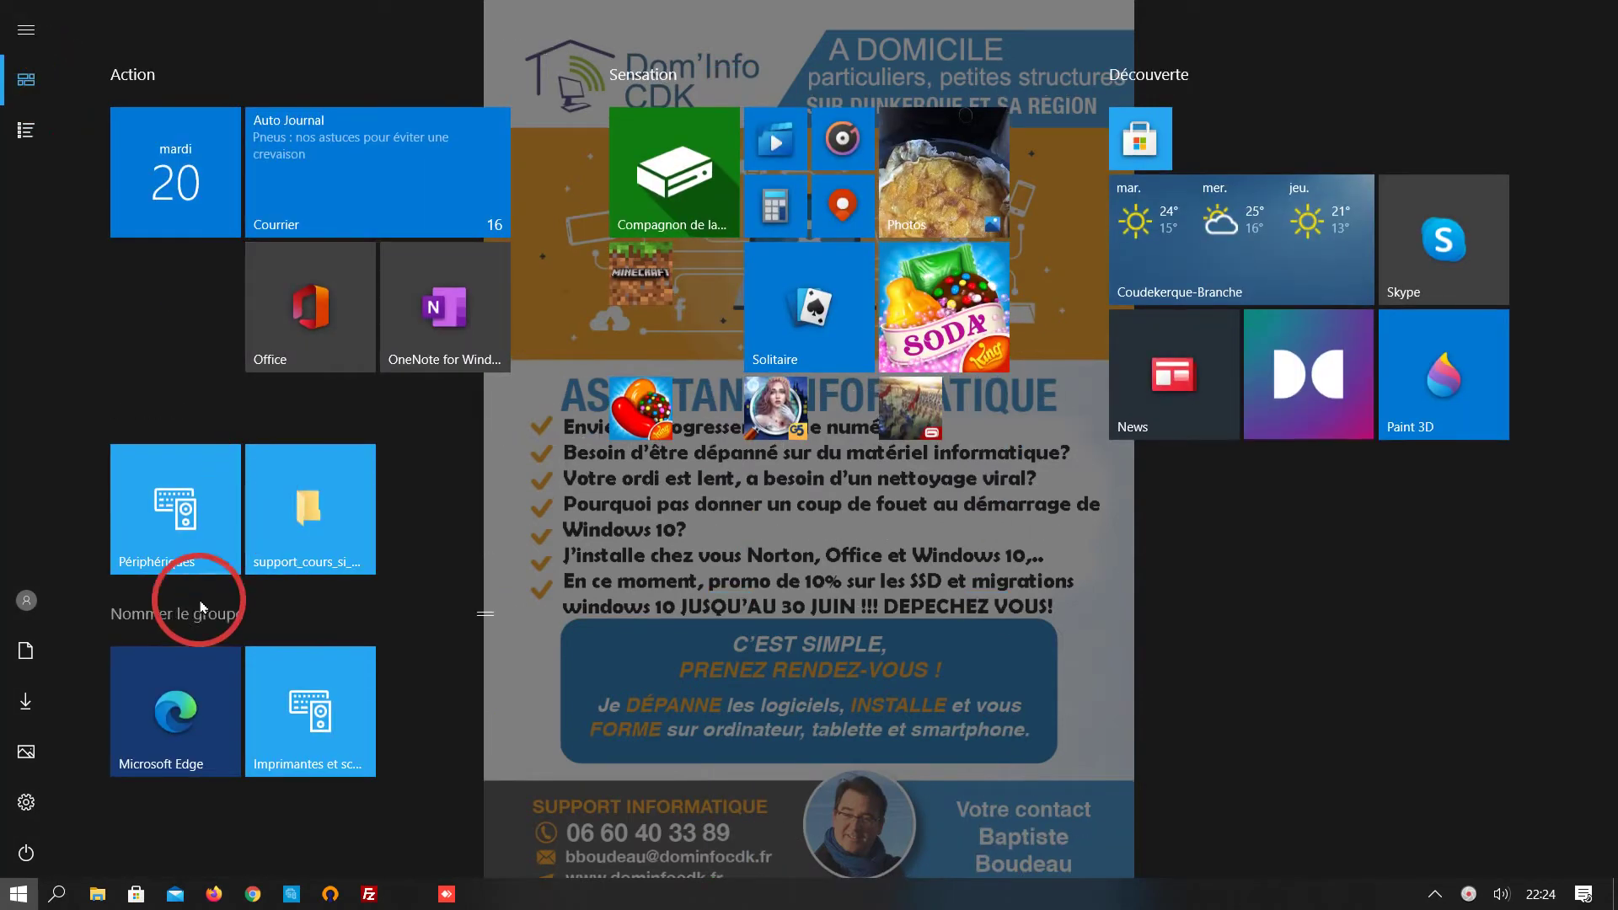
pyautogui.rightClick(167, 666)
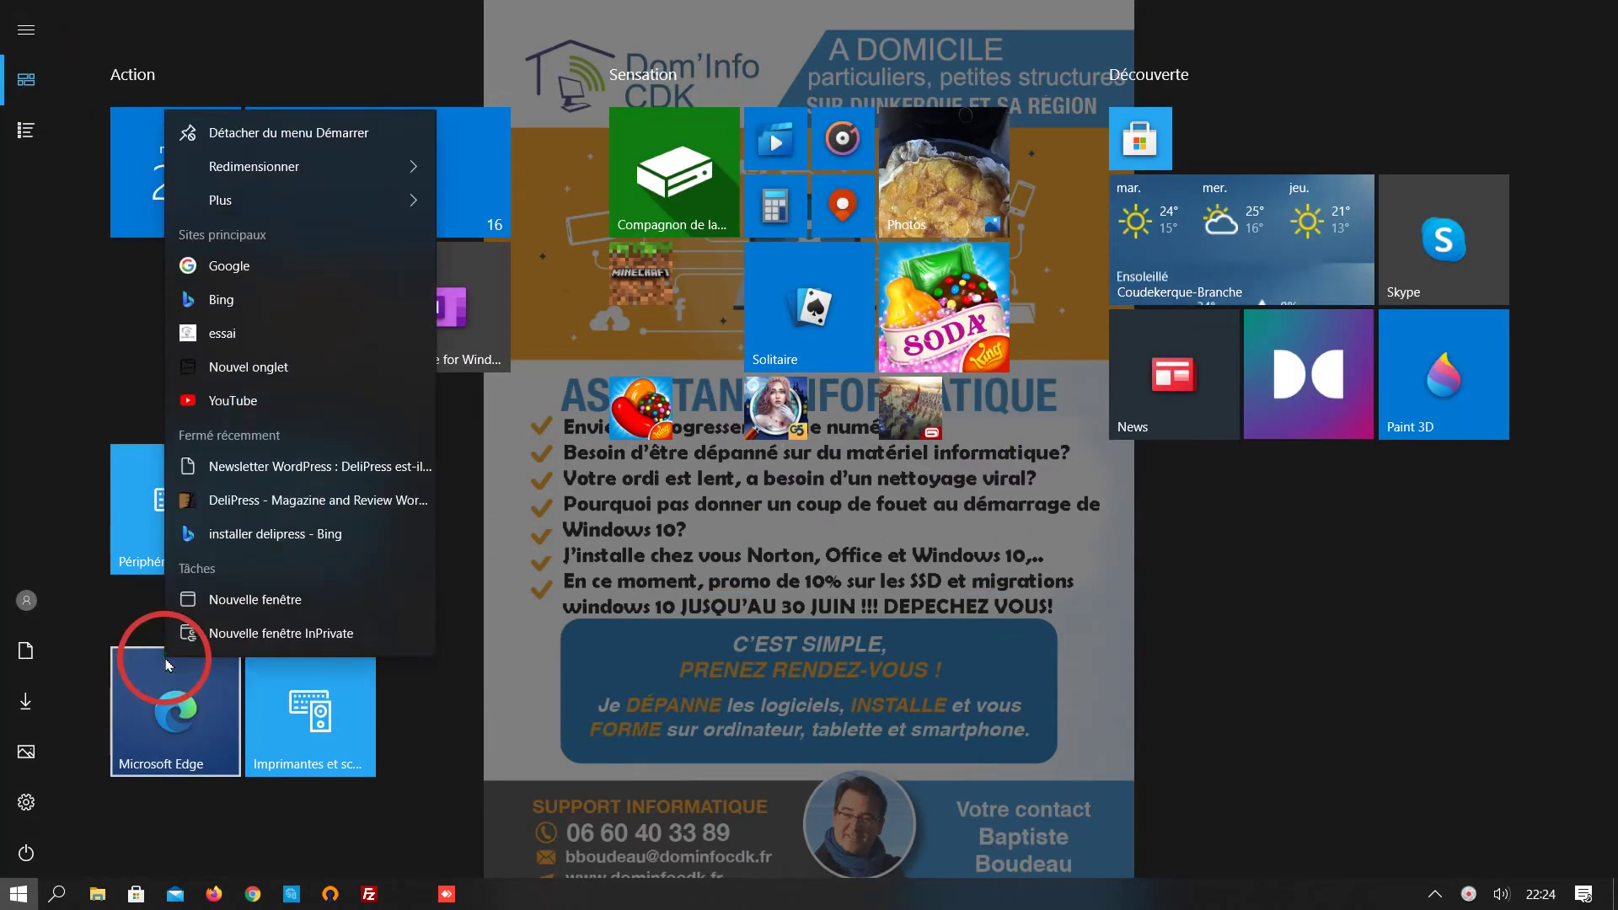
pyautogui.click(280, 203)
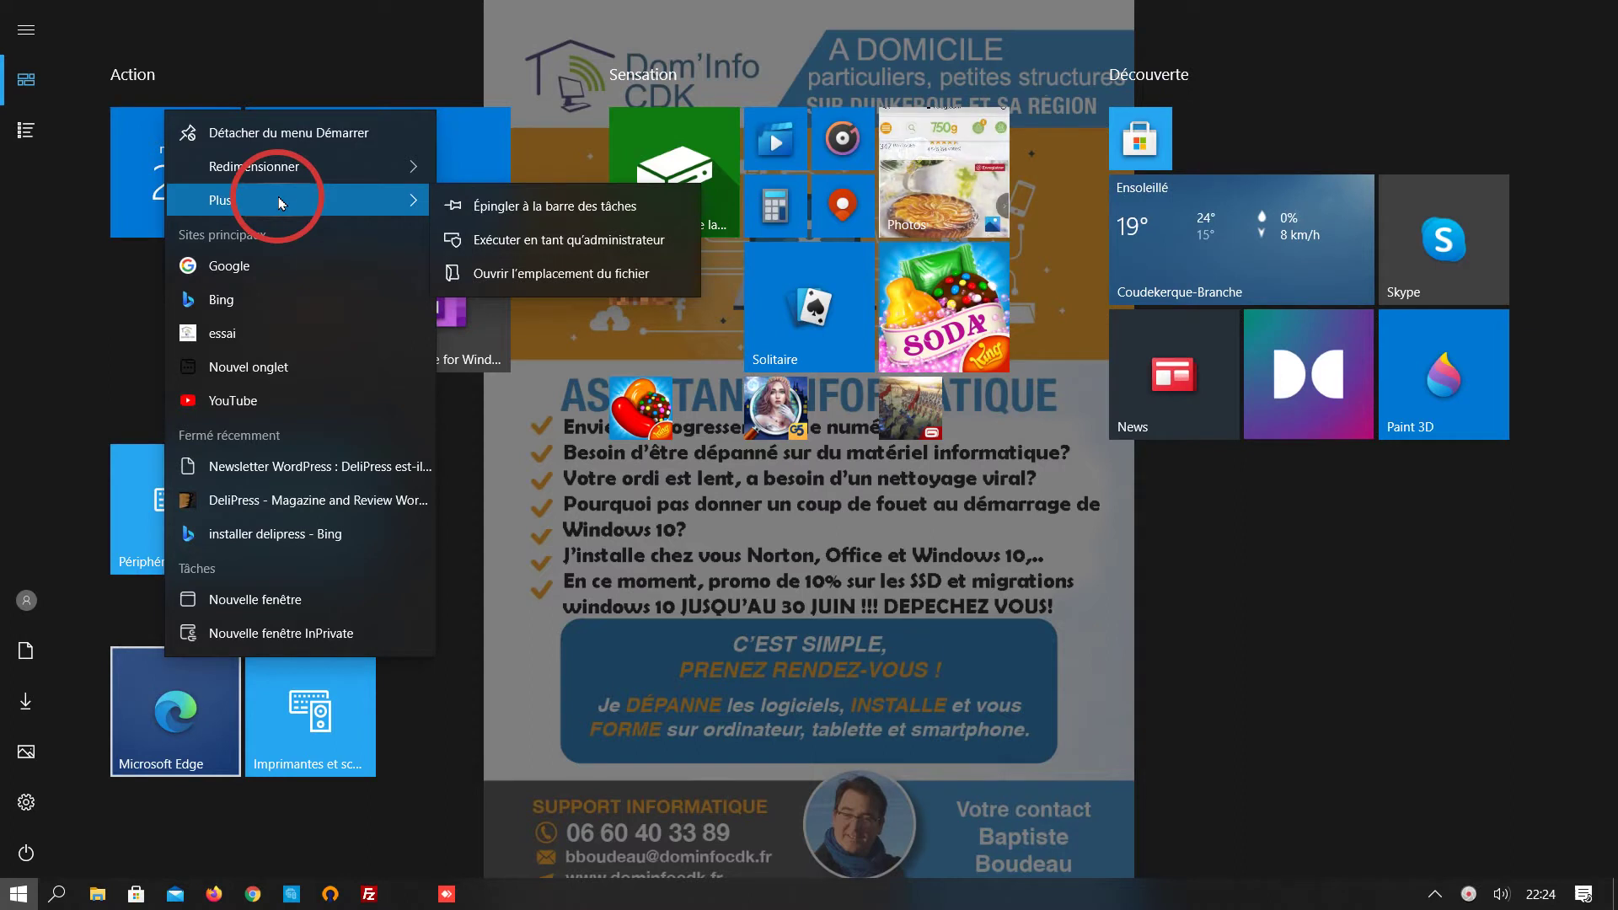
pyautogui.click(491, 207)
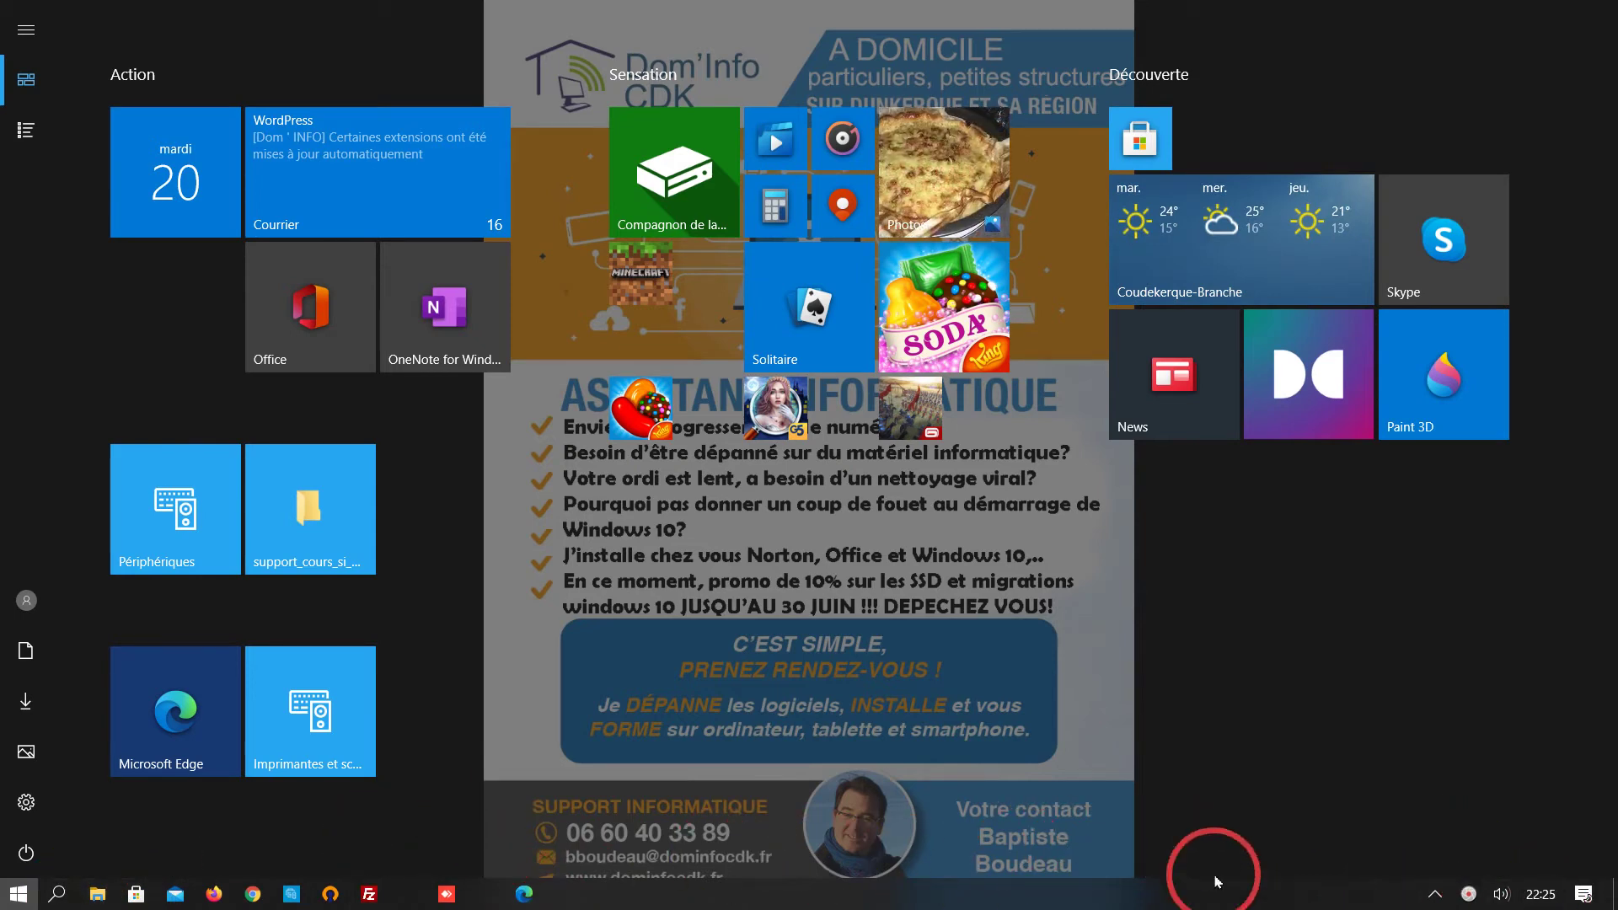
pyautogui.moveTo(1215, 882); pyautogui.dragTo(1116, 897)
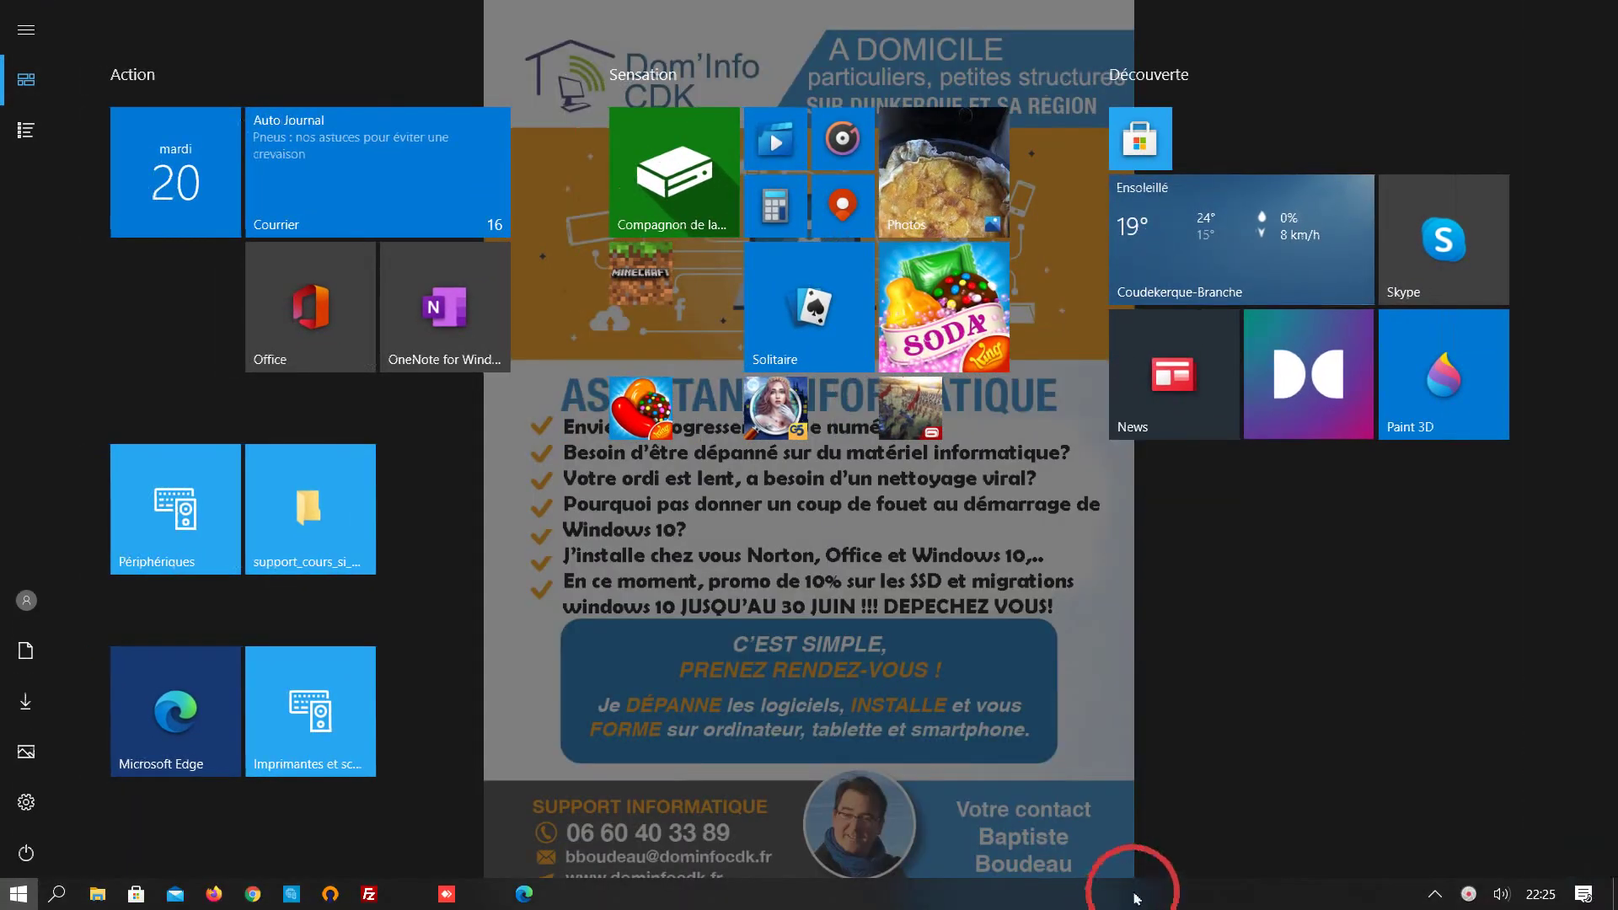
pyautogui.rightClick(1163, 890)
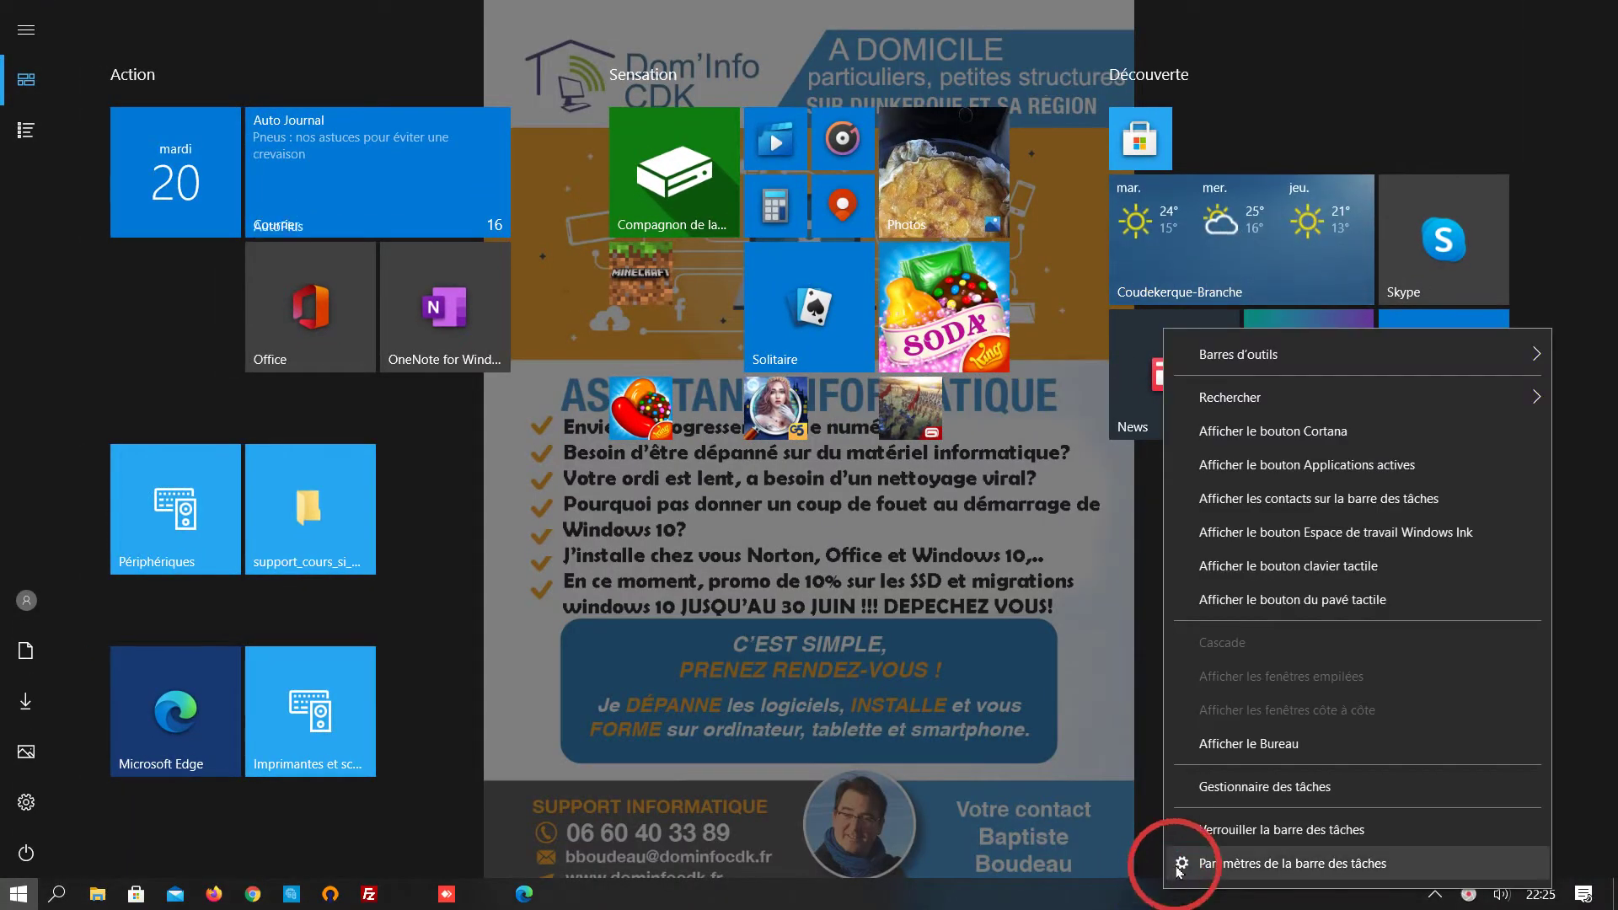
pyautogui.rightClick(1113, 881)
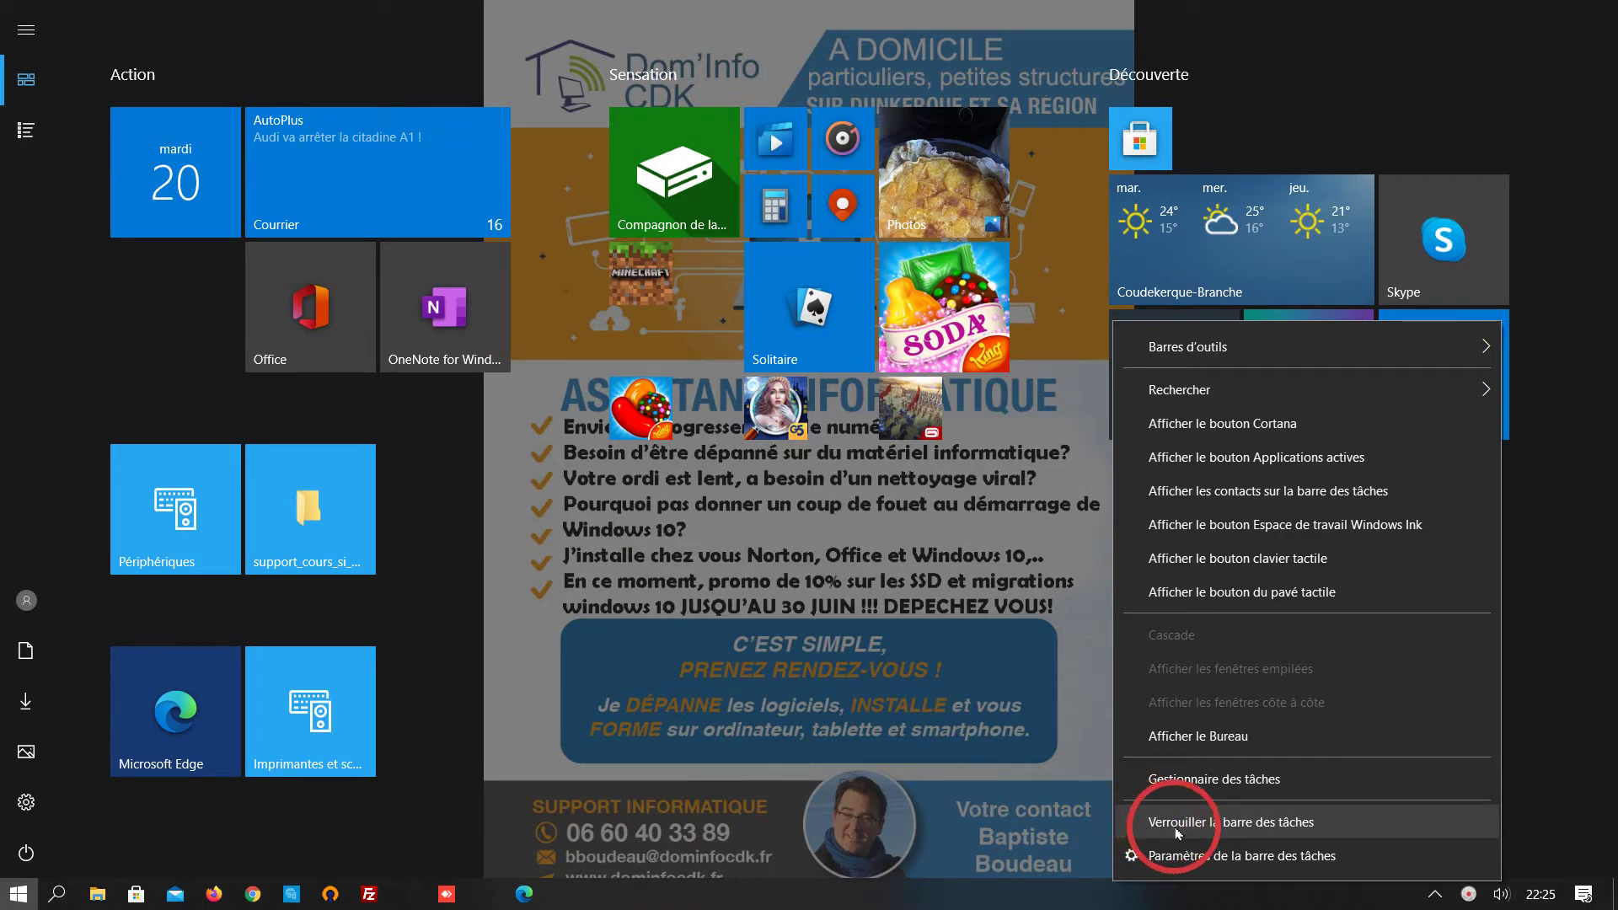
pyautogui.click(1048, 892)
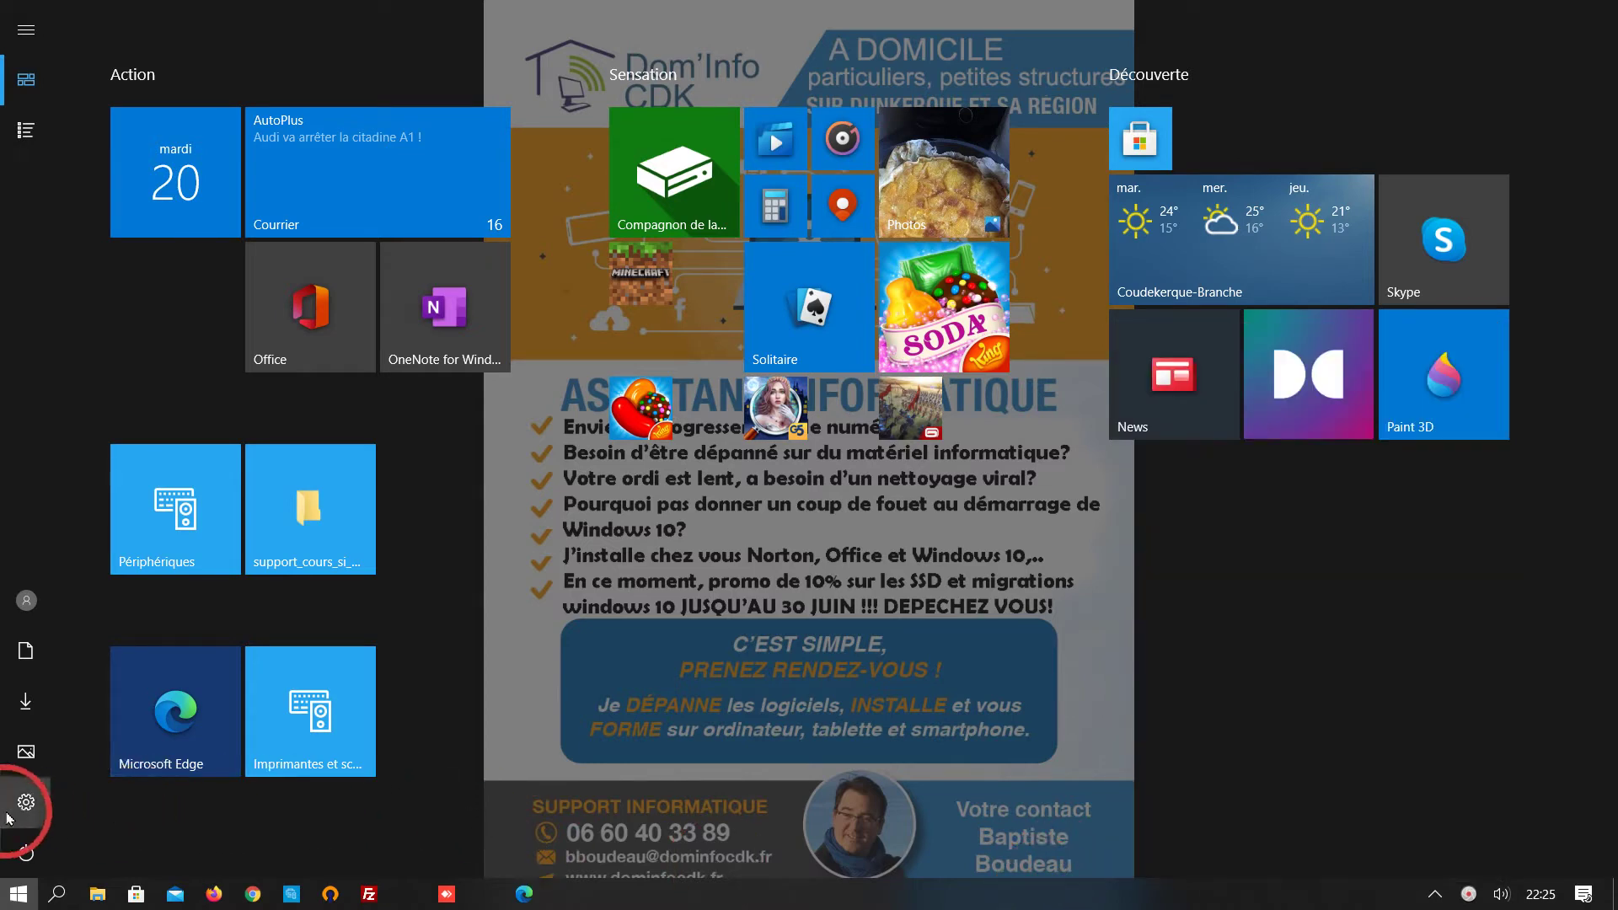
# - Open the Périphériques category in Windows Settings and unpin the Imprimantes et scanners page from the Start screen
pyautogui.moveTo(27, 819)
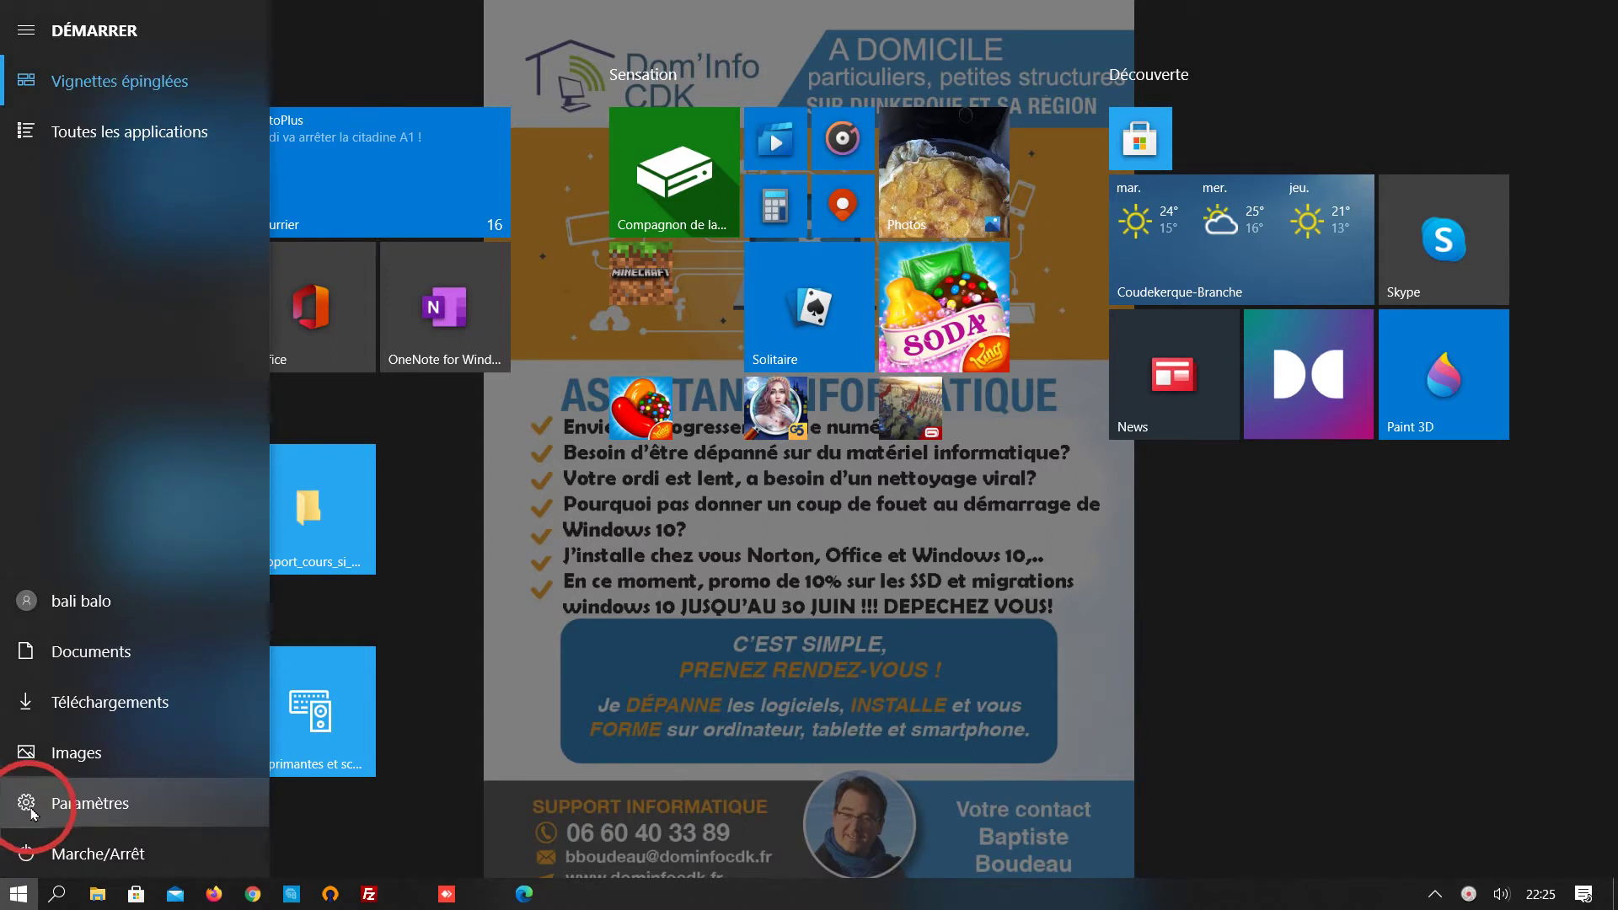
pyautogui.click(32, 813)
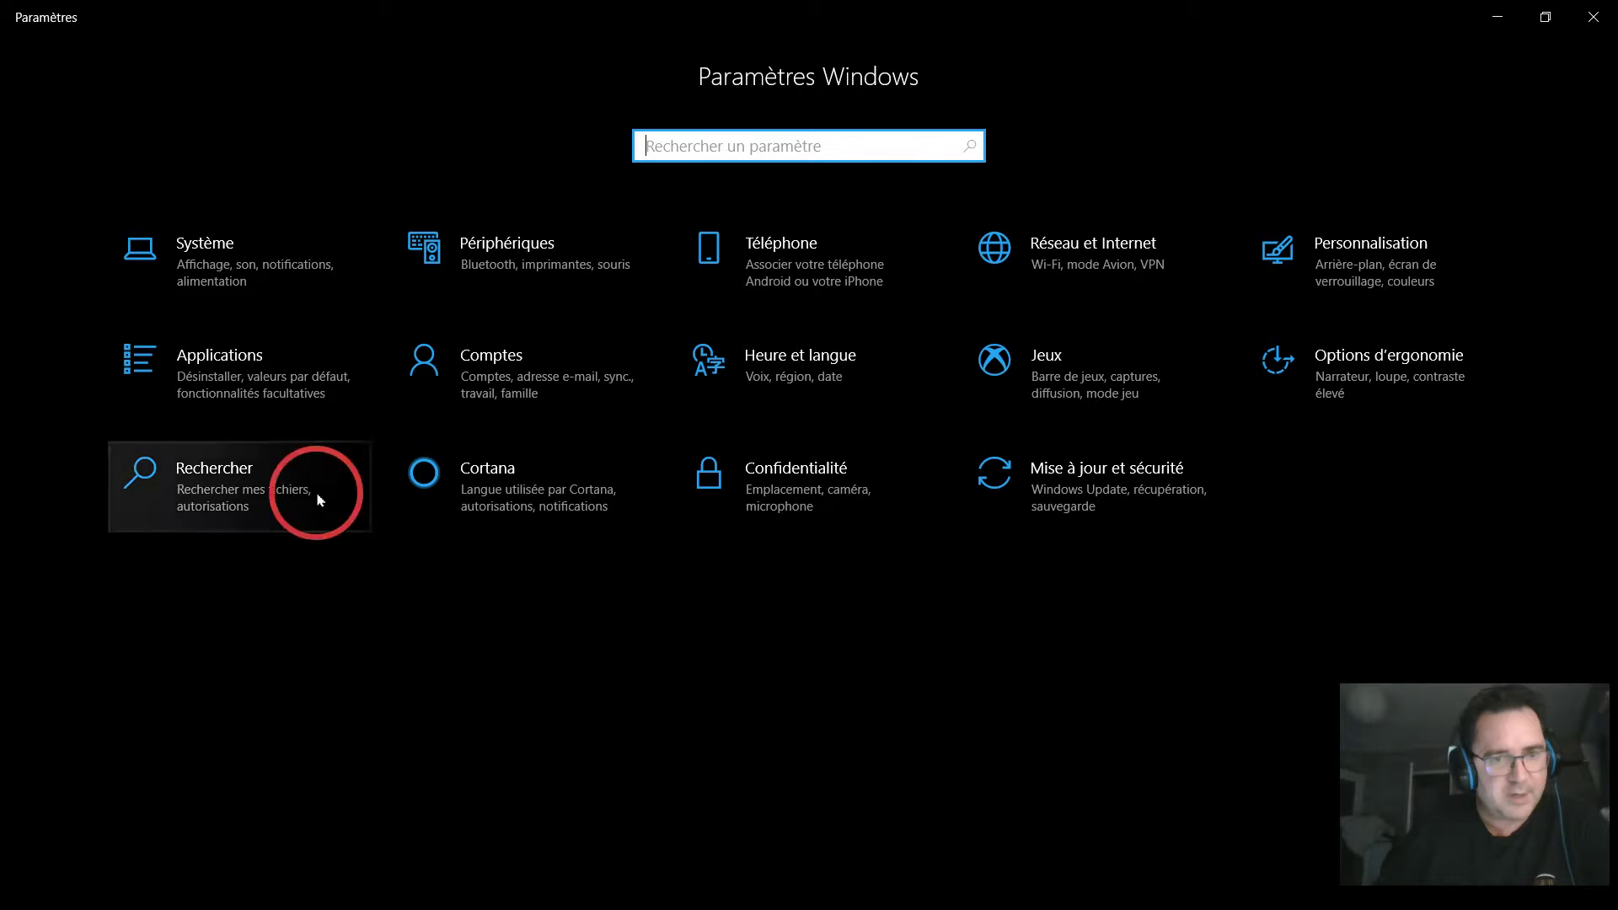
pyautogui.click(542, 257)
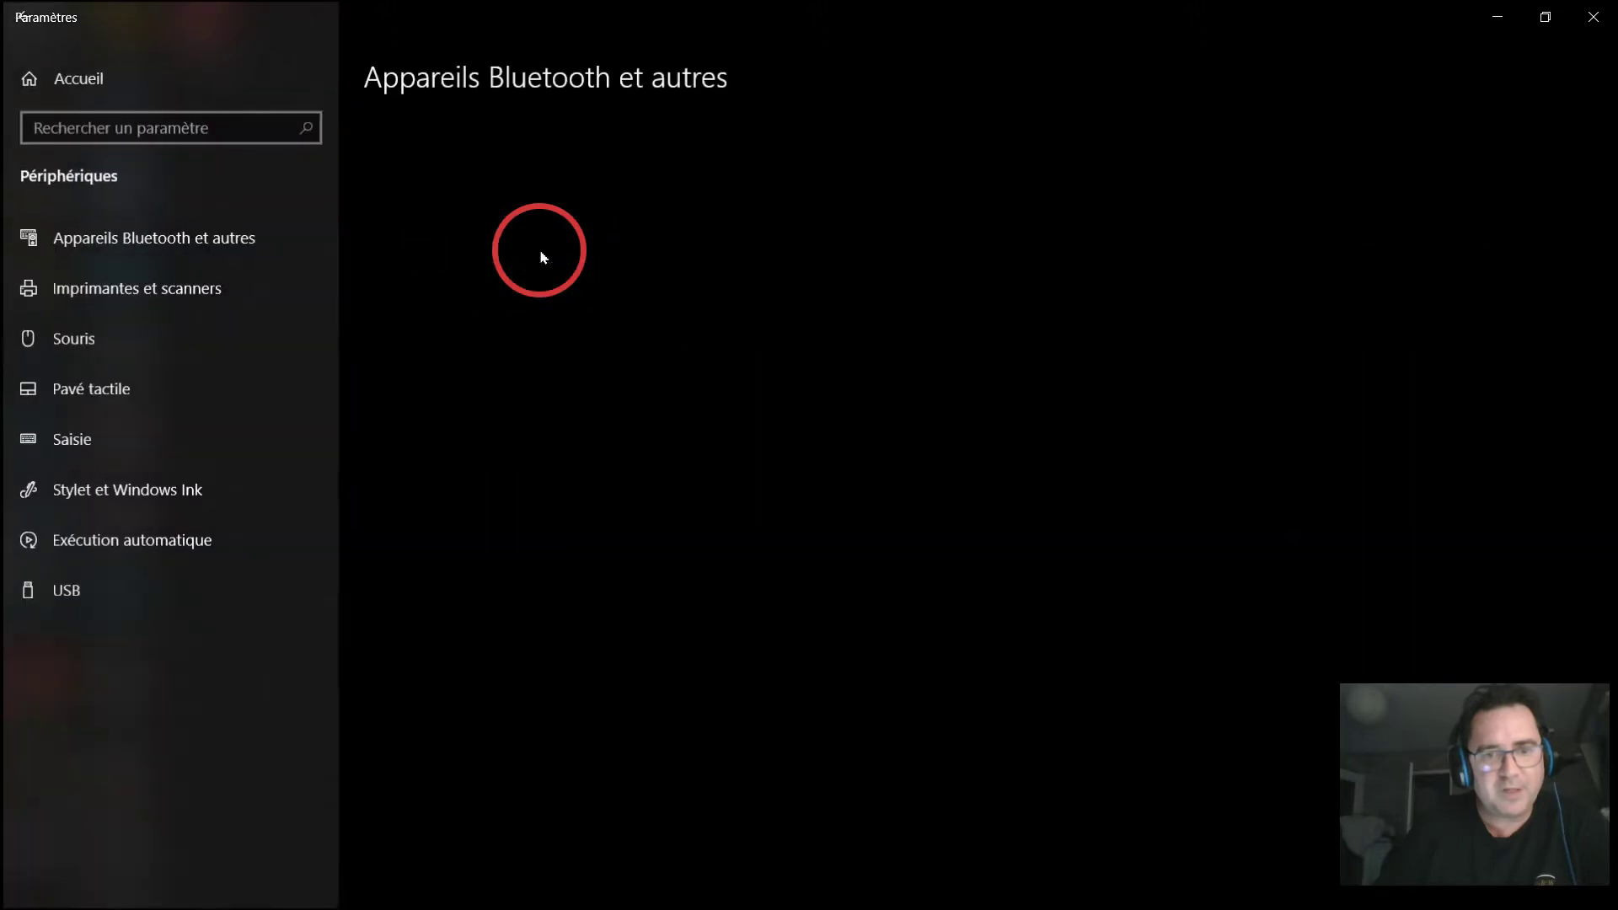
pyautogui.rightClick(181, 289)
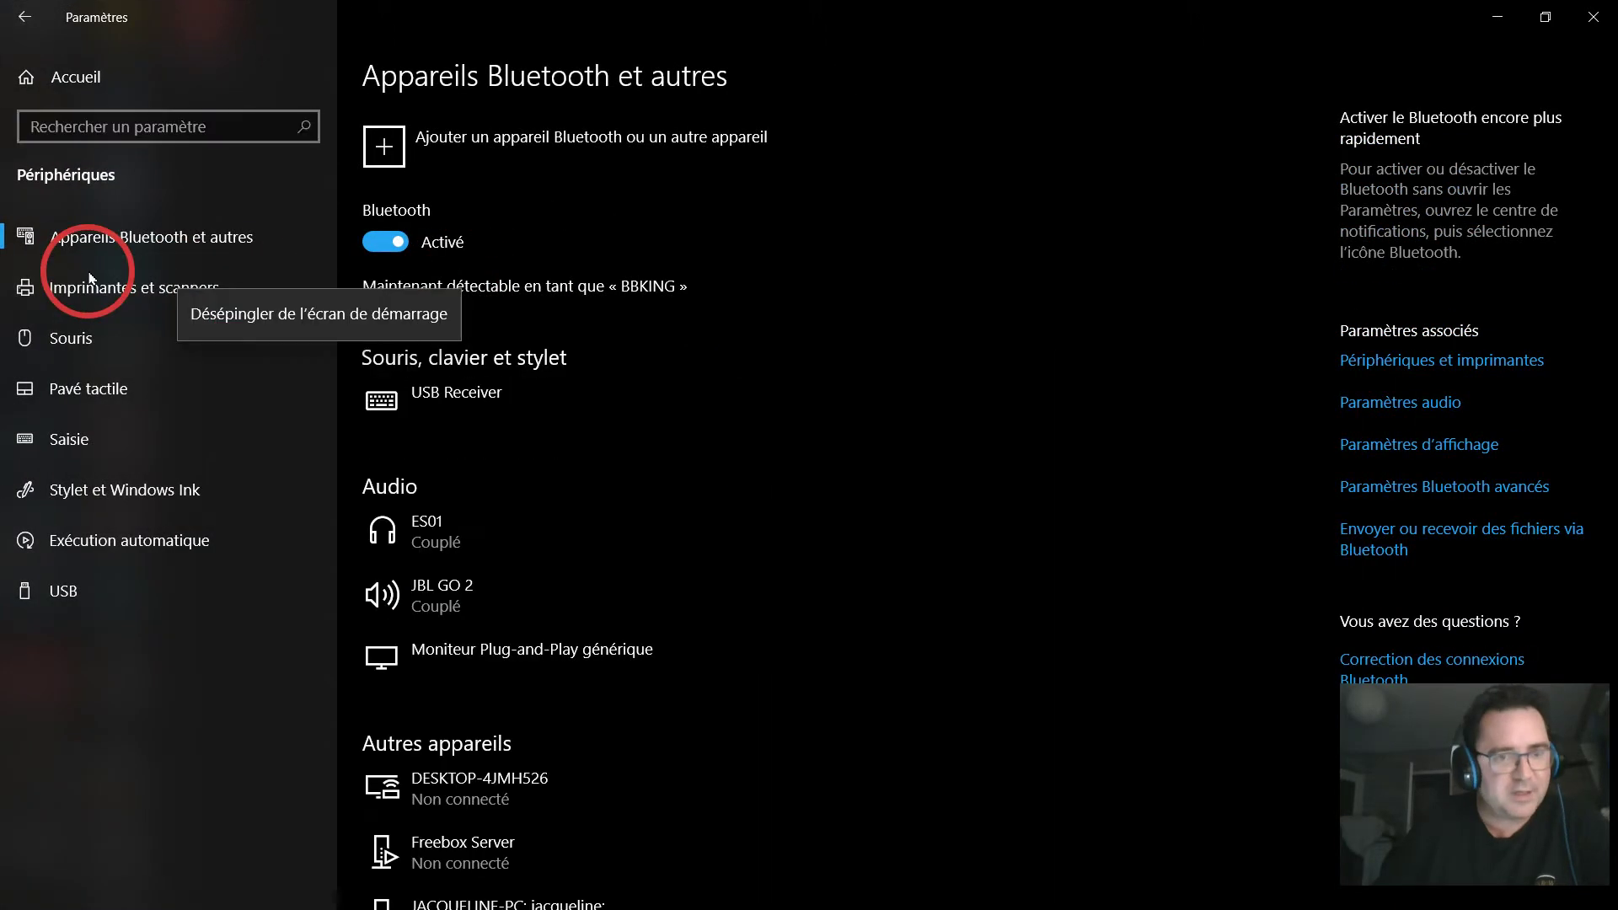
pyautogui.click(90, 287)
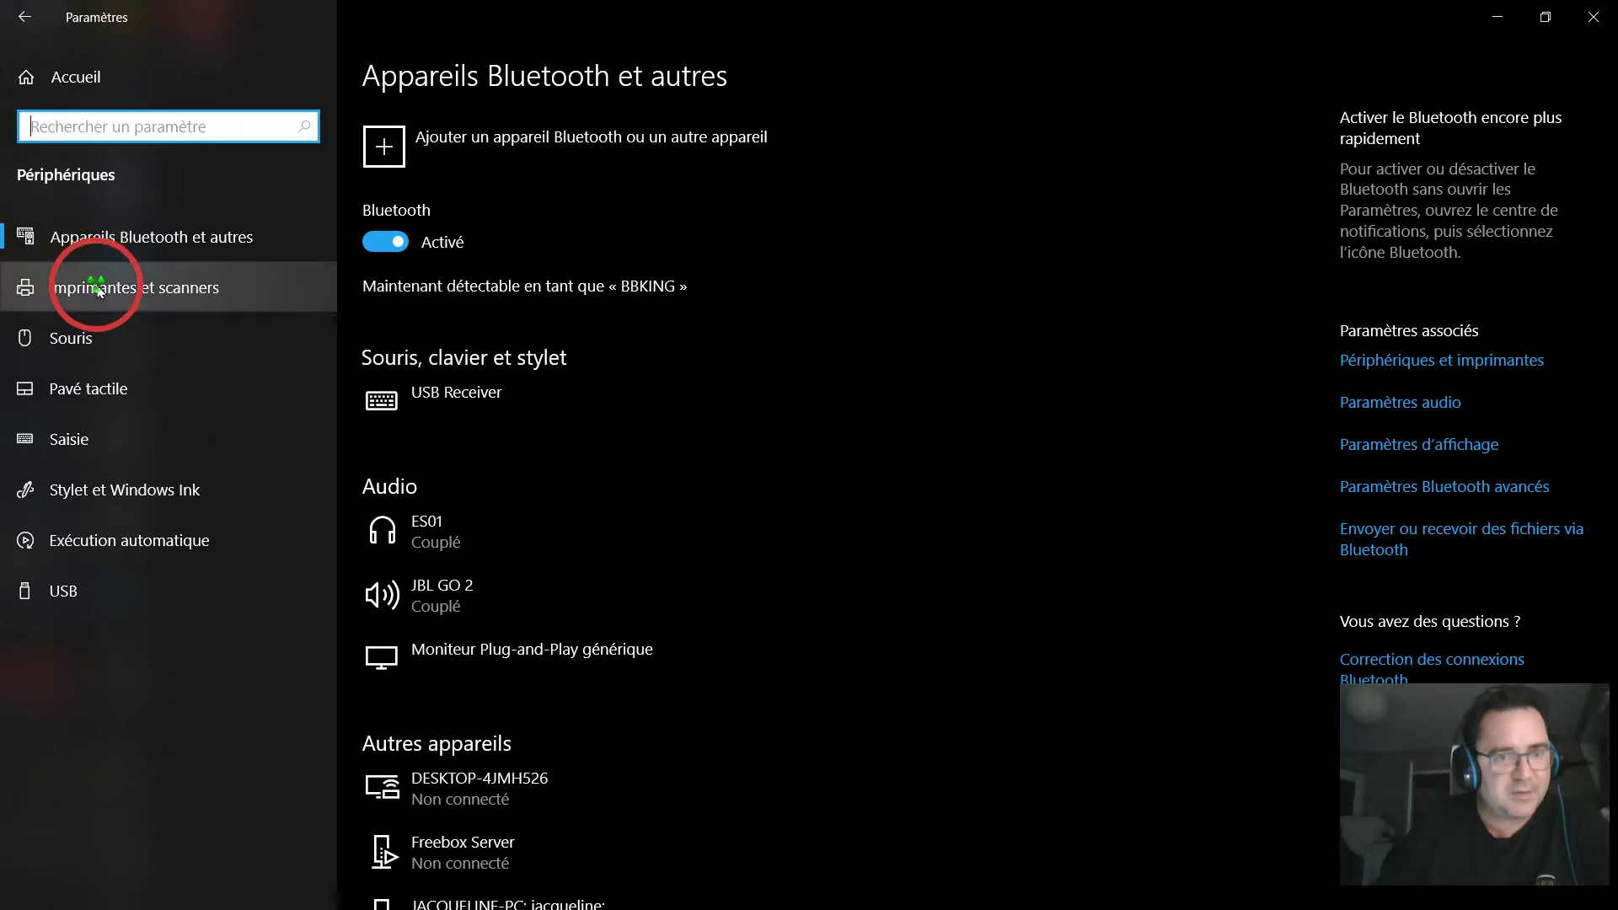
pyautogui.rightClick(118, 299)
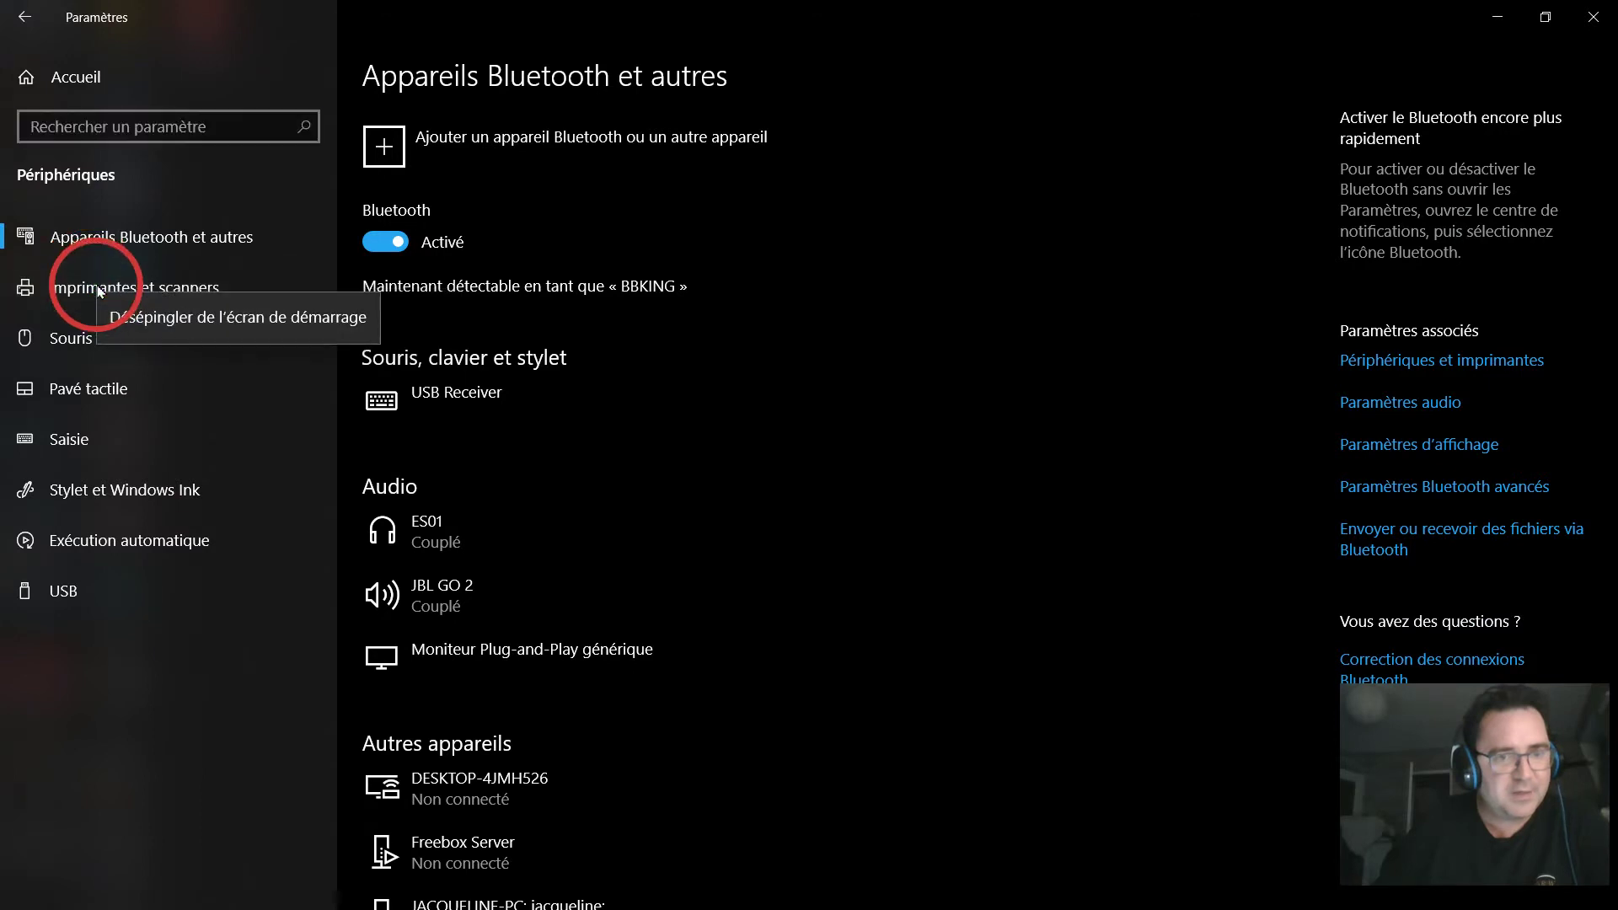
pyautogui.click(158, 318)
# - Pin the Imprimantes et scanners settings page to the Start screen and accept the pinning request
pyautogui.rightClick(160, 292)
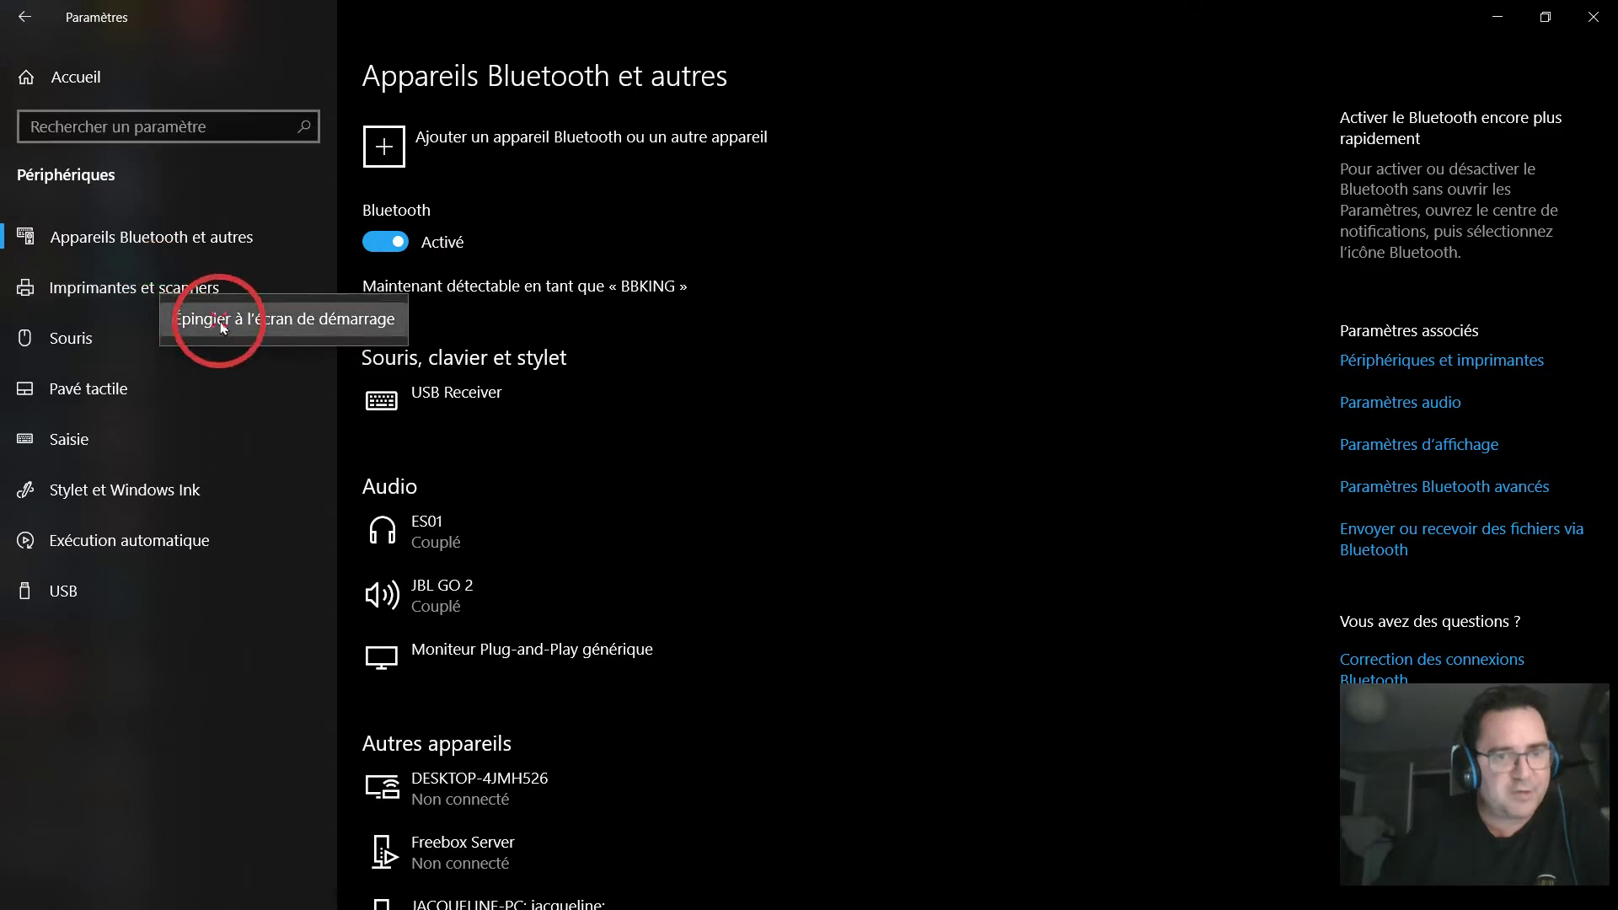
pyautogui.click(215, 319)
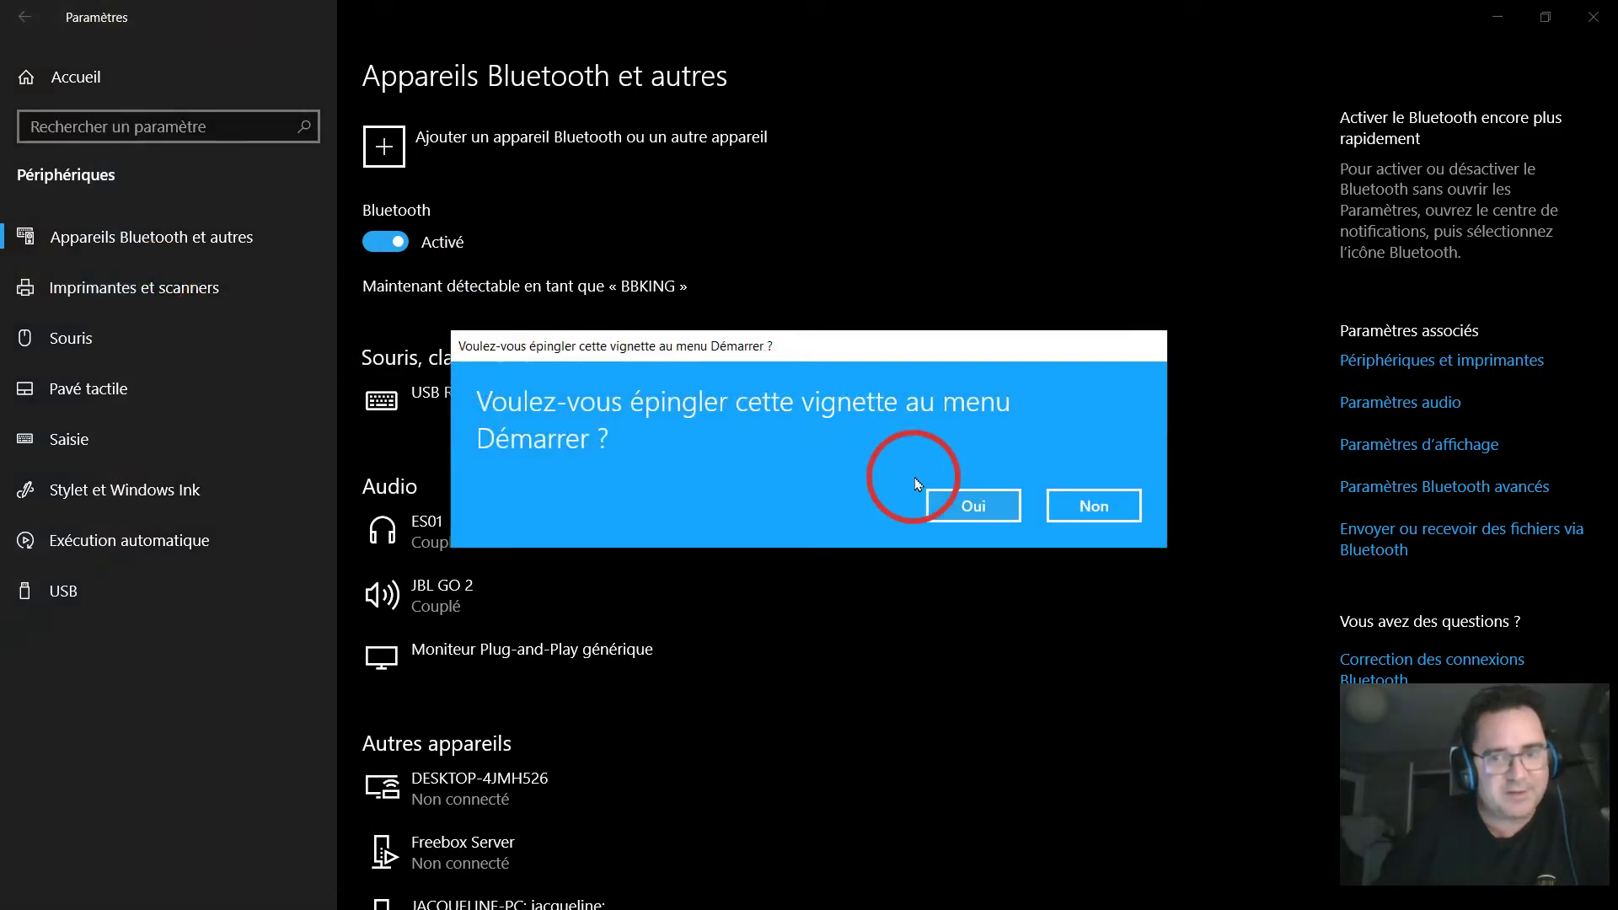
pyautogui.click(969, 506)
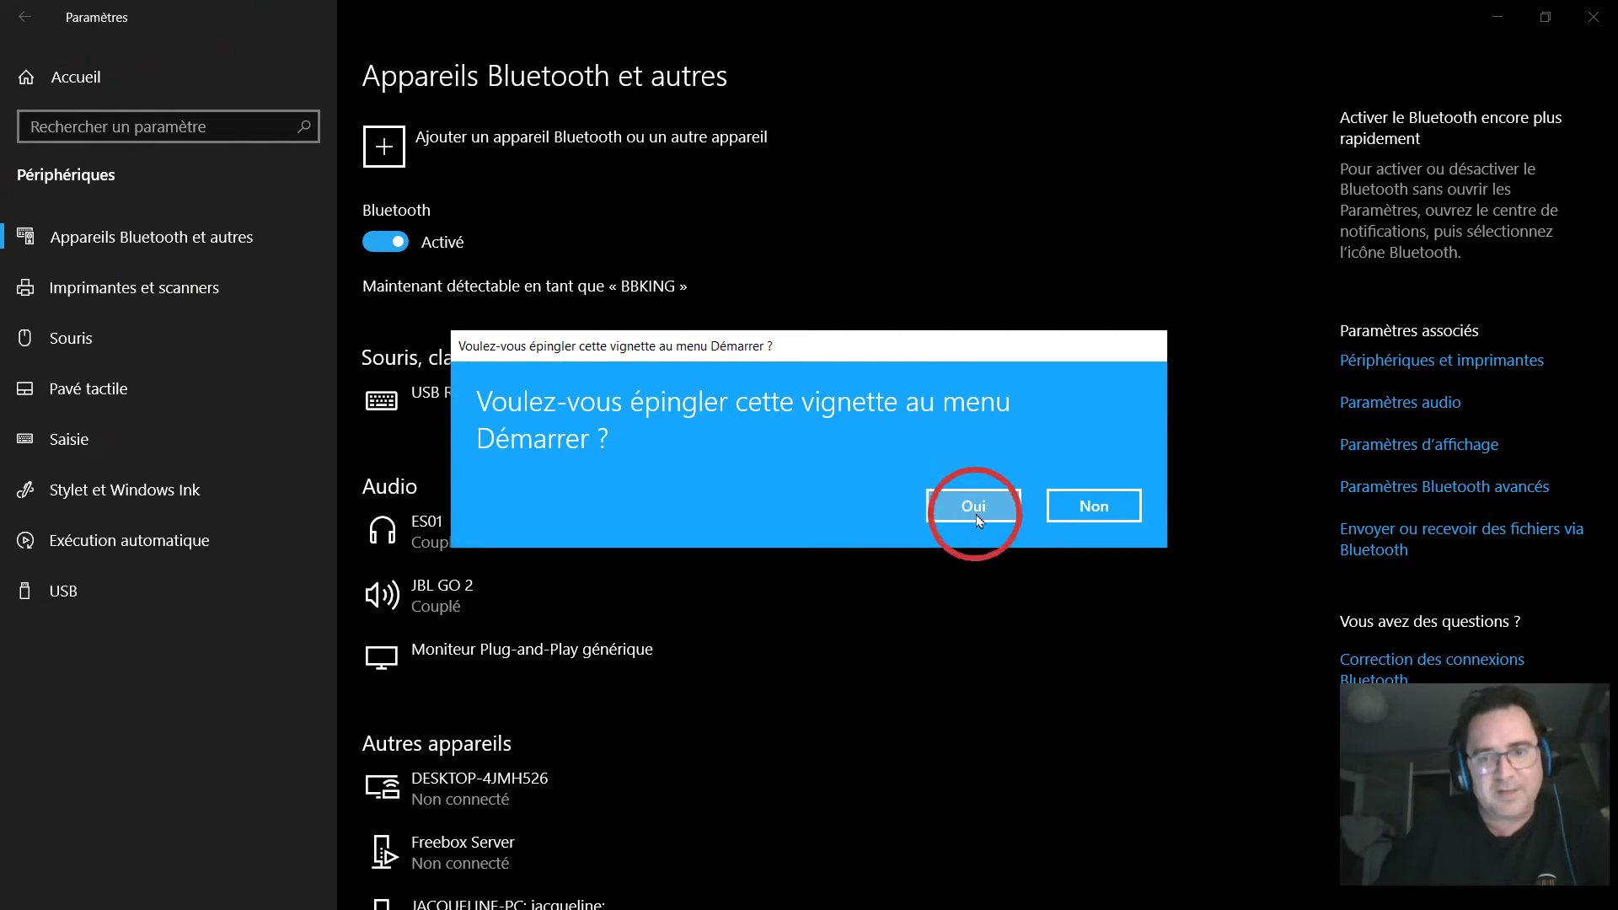
# - Accept the pinning request, close Settings, and test the Imprimantes et scanners tile from the Start menu before closing the page
pyautogui.click(975, 509)
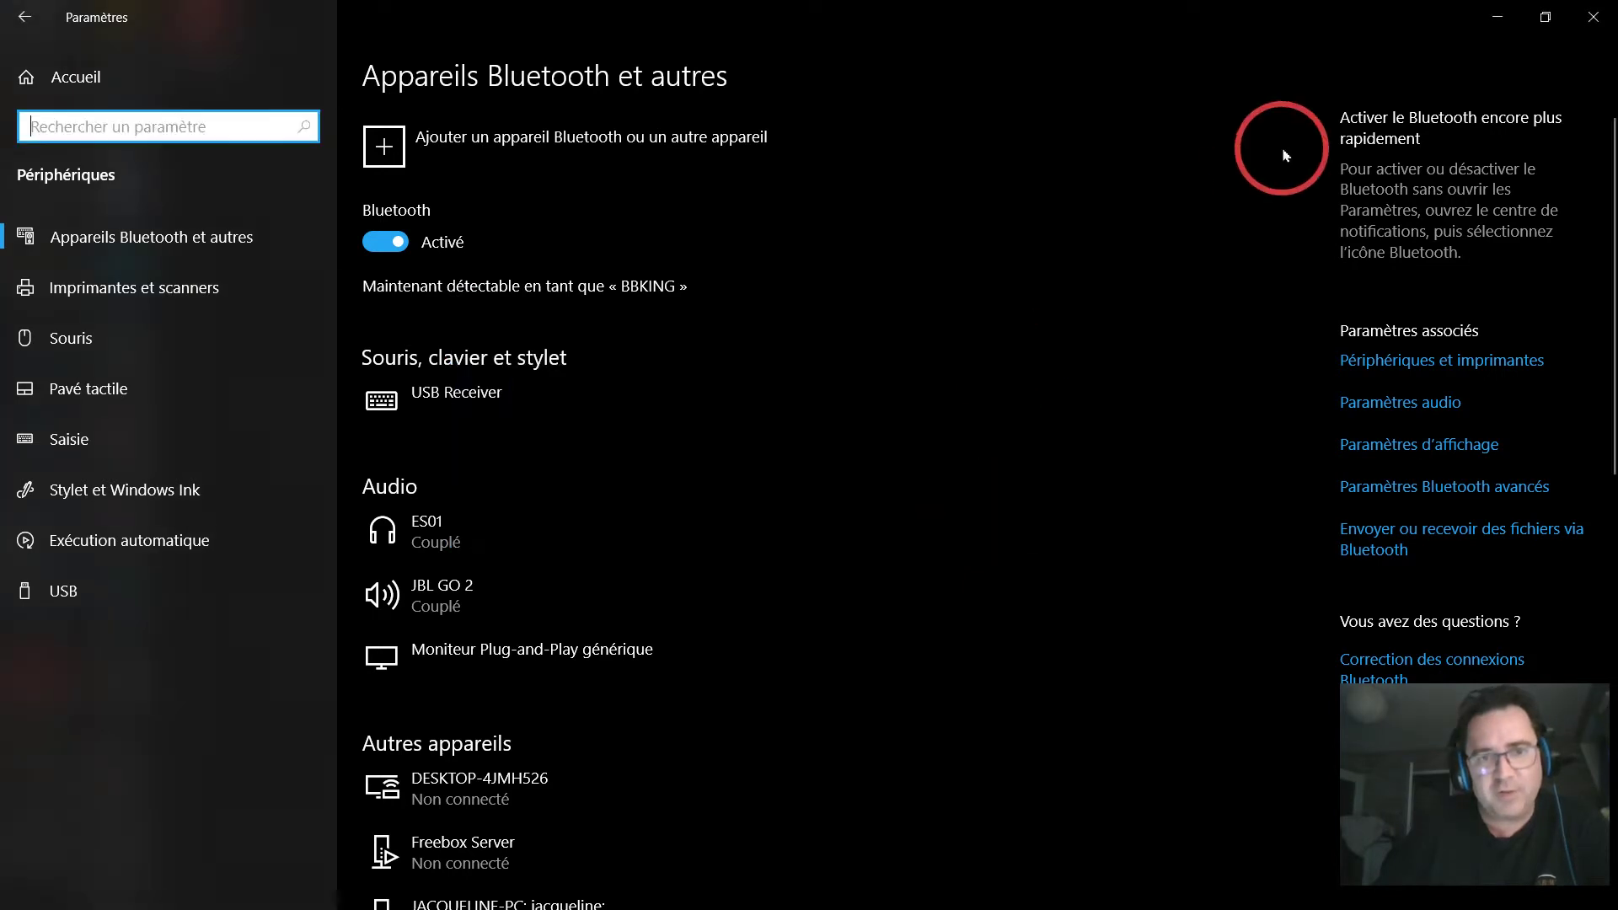
pyautogui.click(1591, 18)
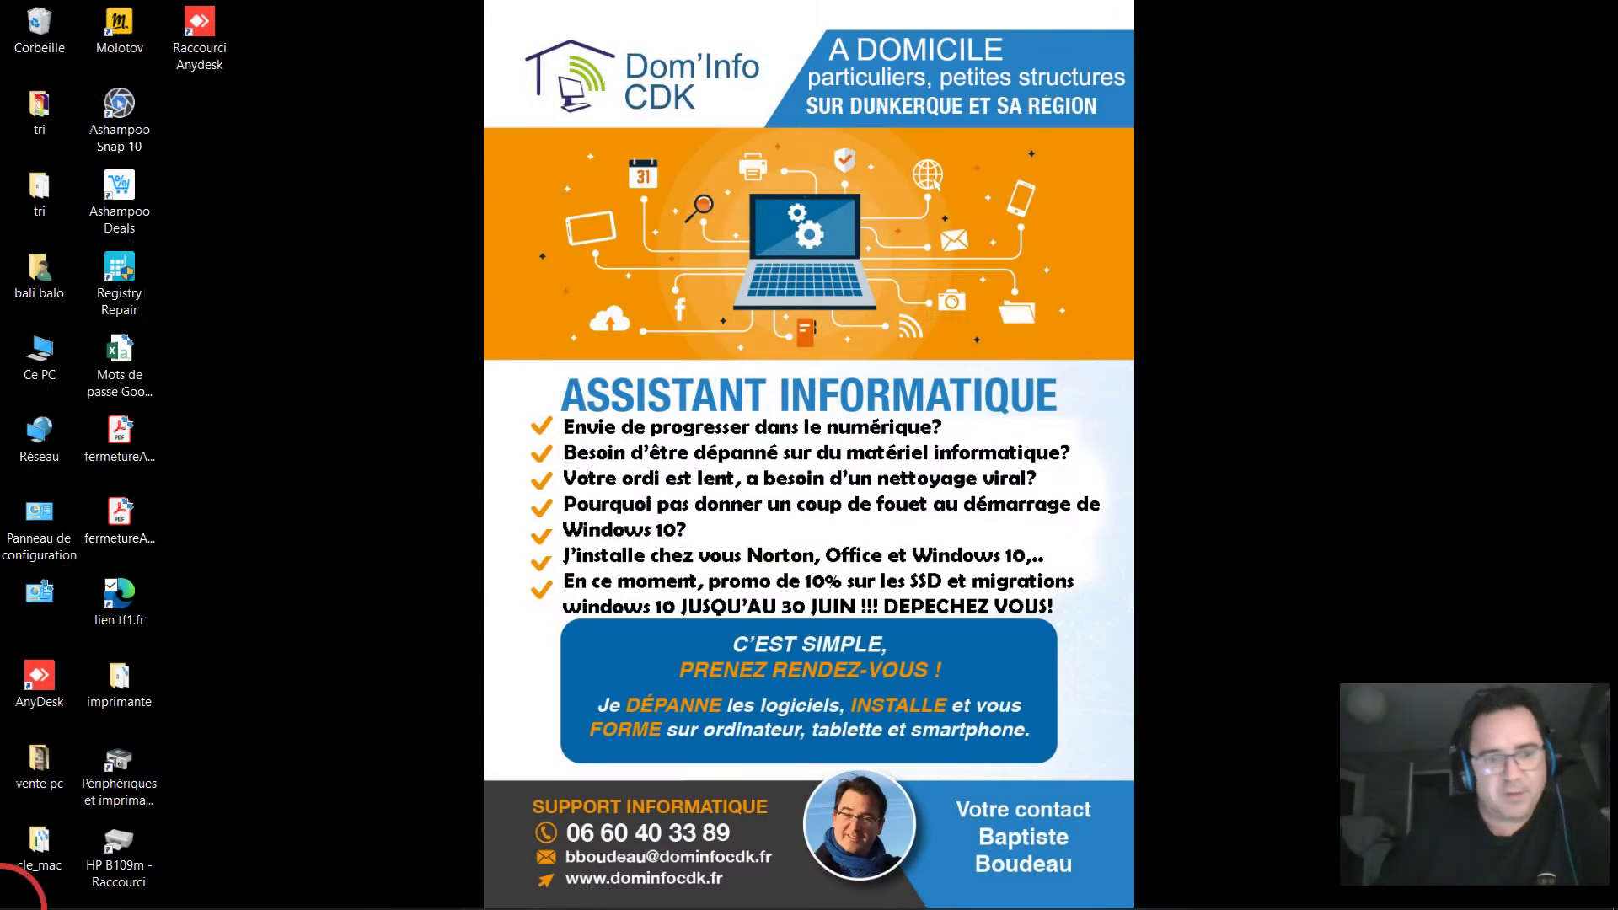
pyautogui.click(15, 898)
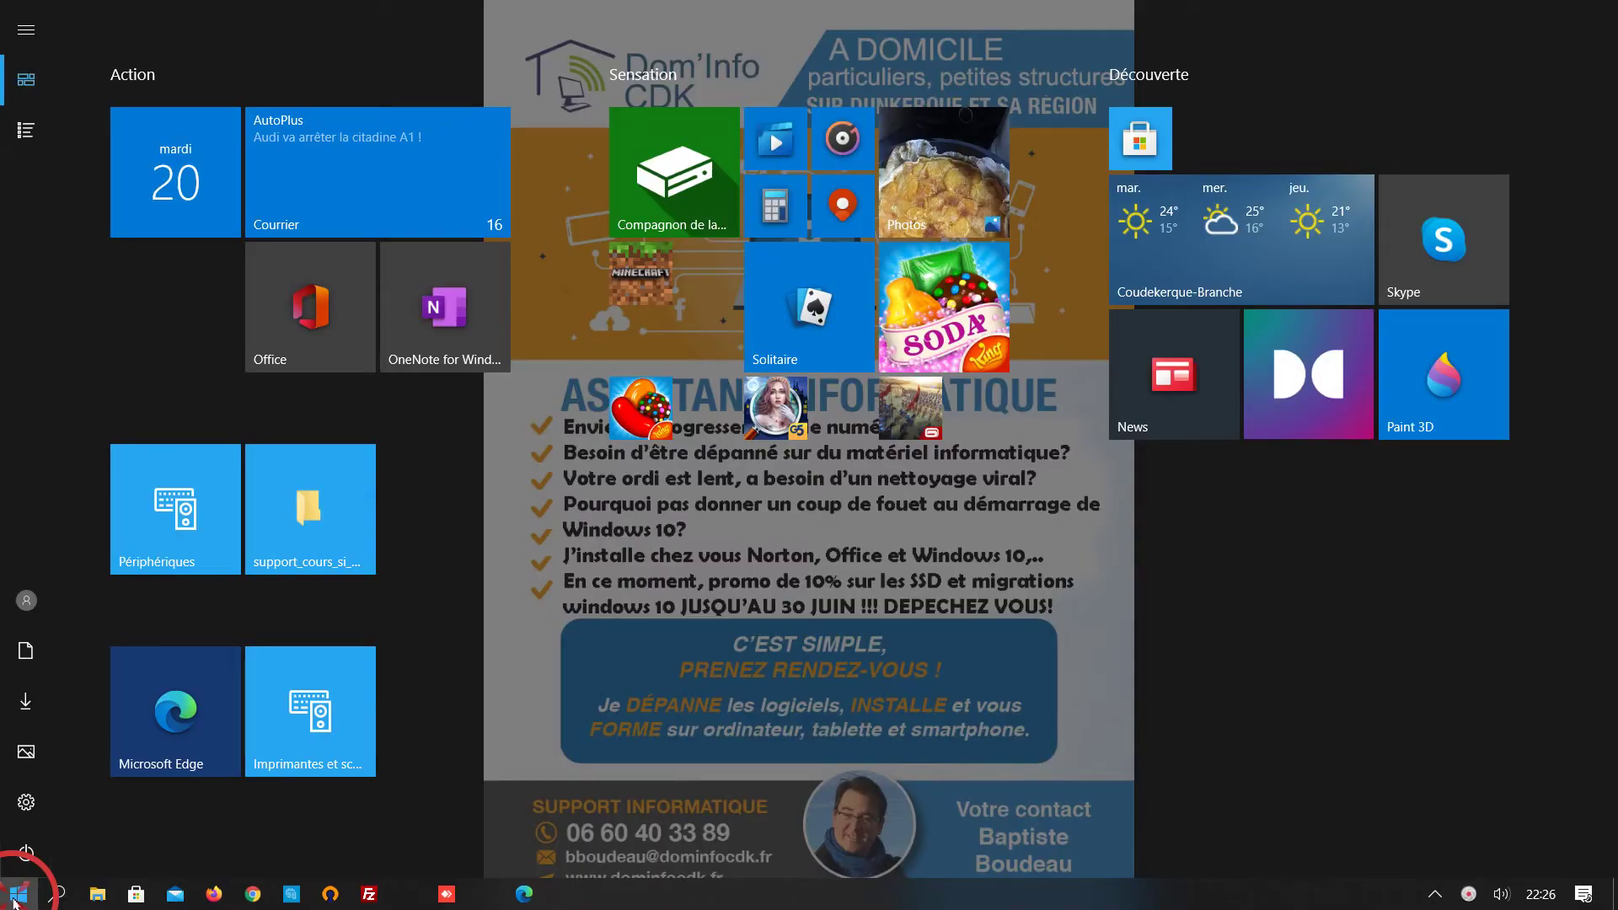
pyautogui.click(328, 715)
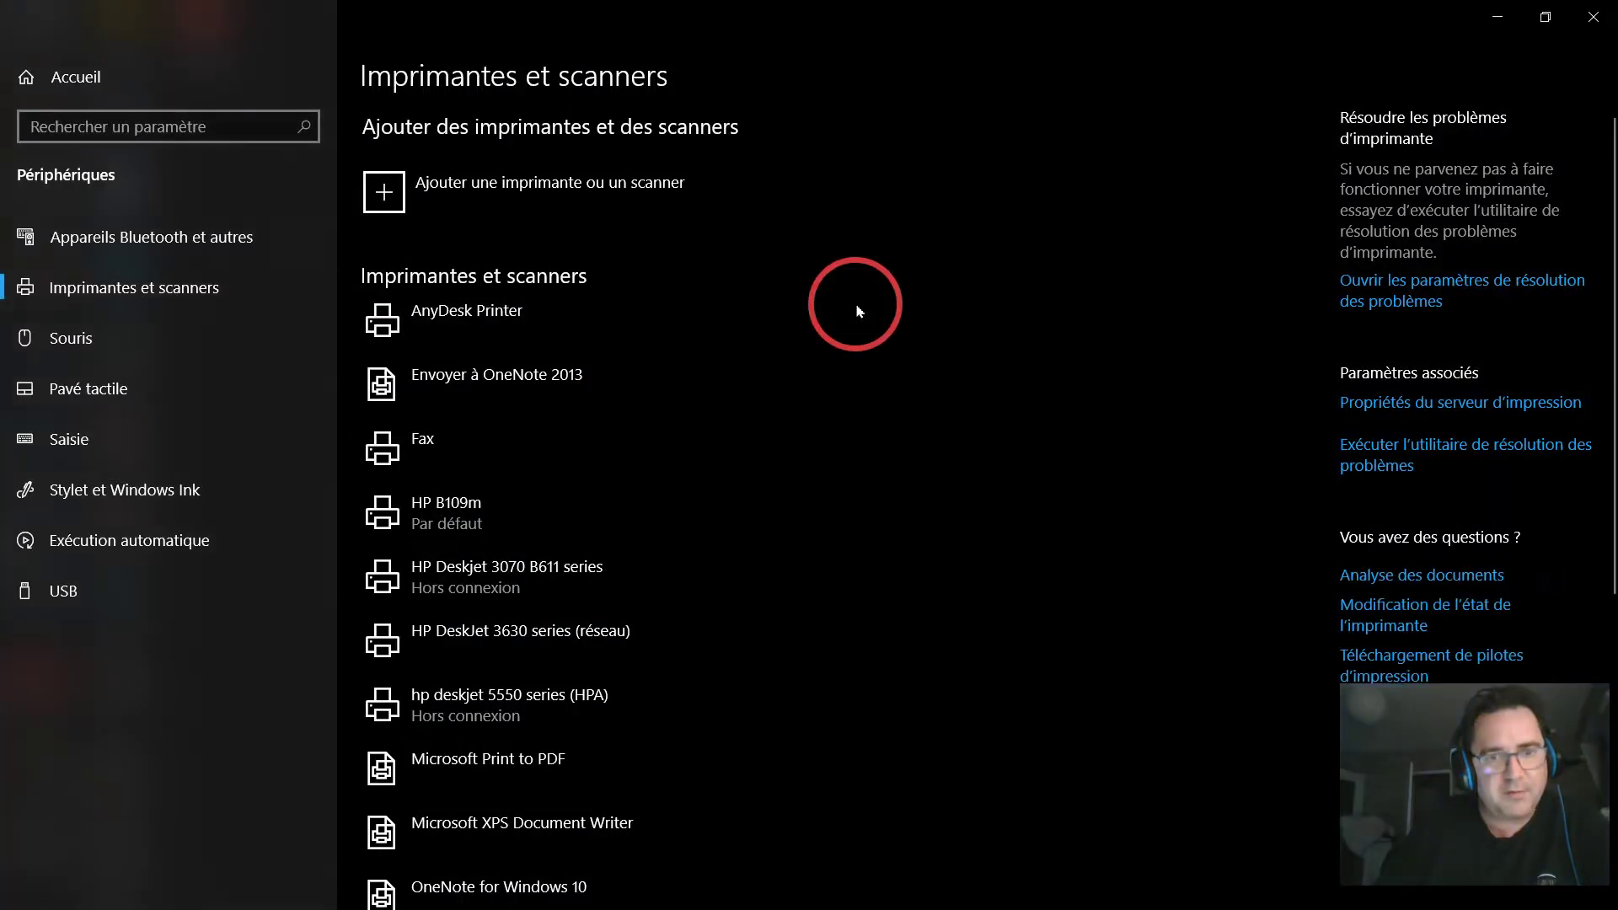
pyautogui.click(1609, 33)
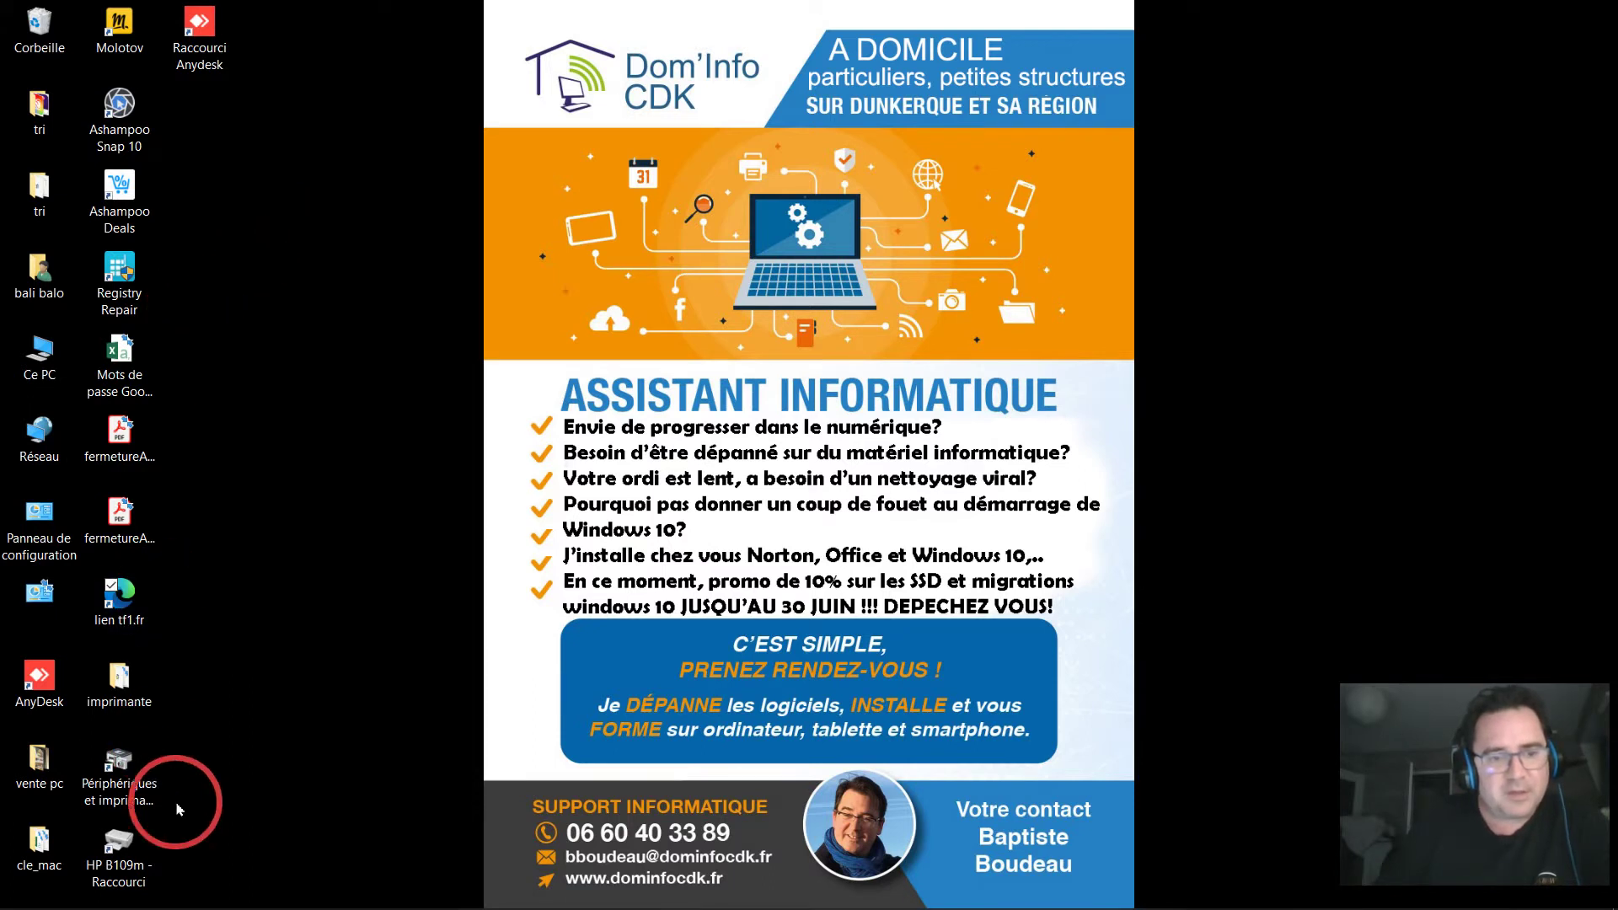
# - Start creating a new desktop shortcut and browse to AnyDesk as its target
pyautogui.moveTo(232, 906)
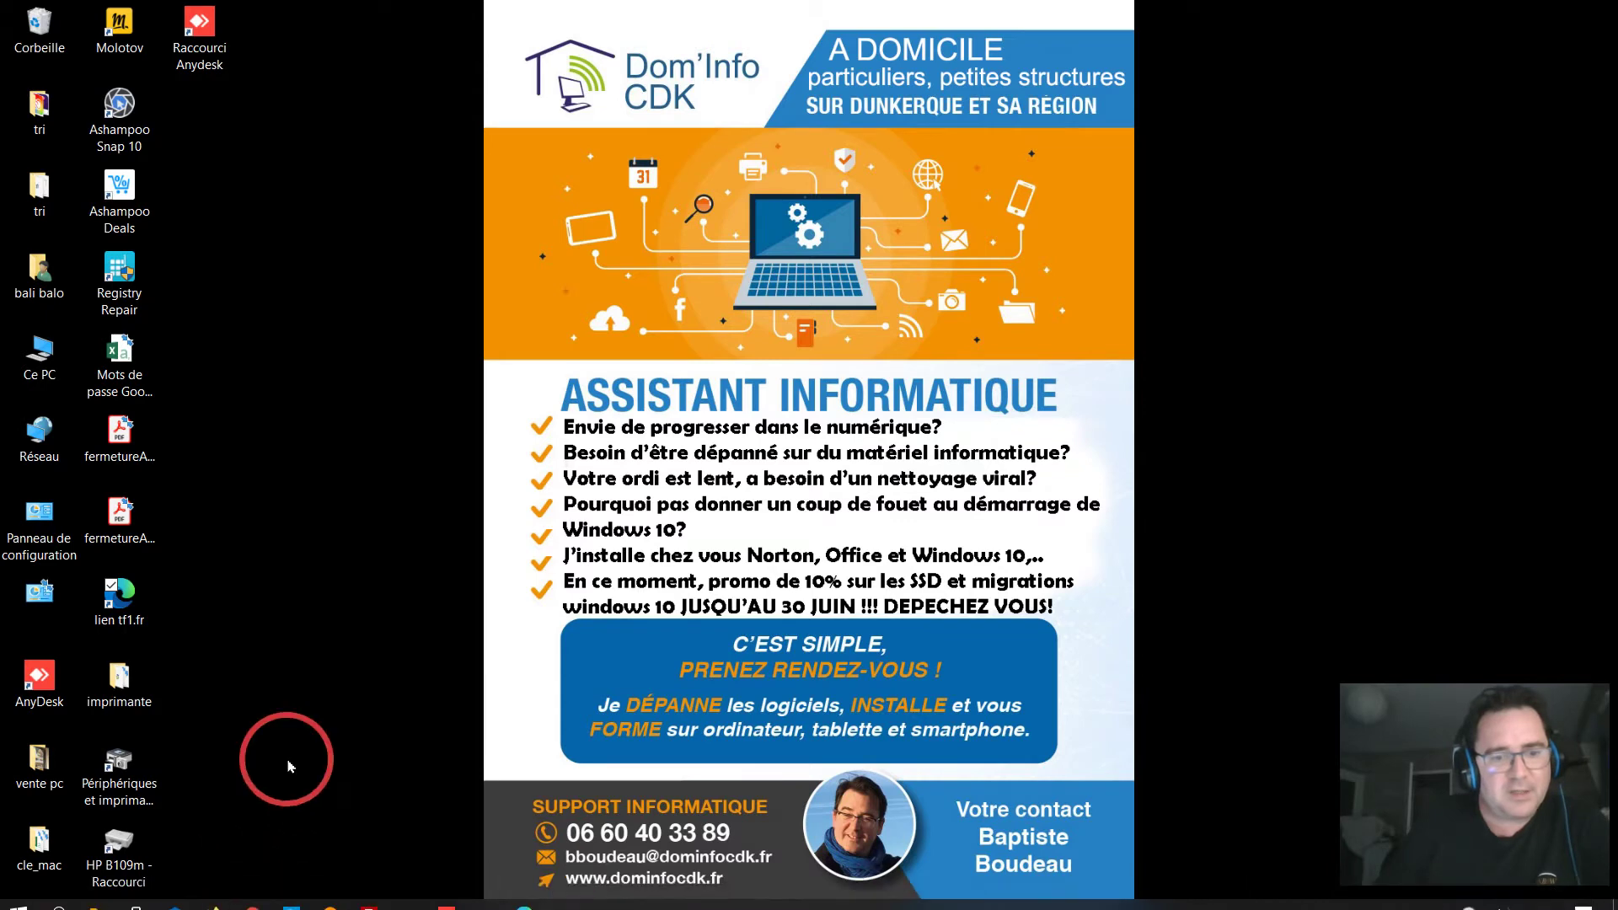
pyautogui.rightClick(266, 584)
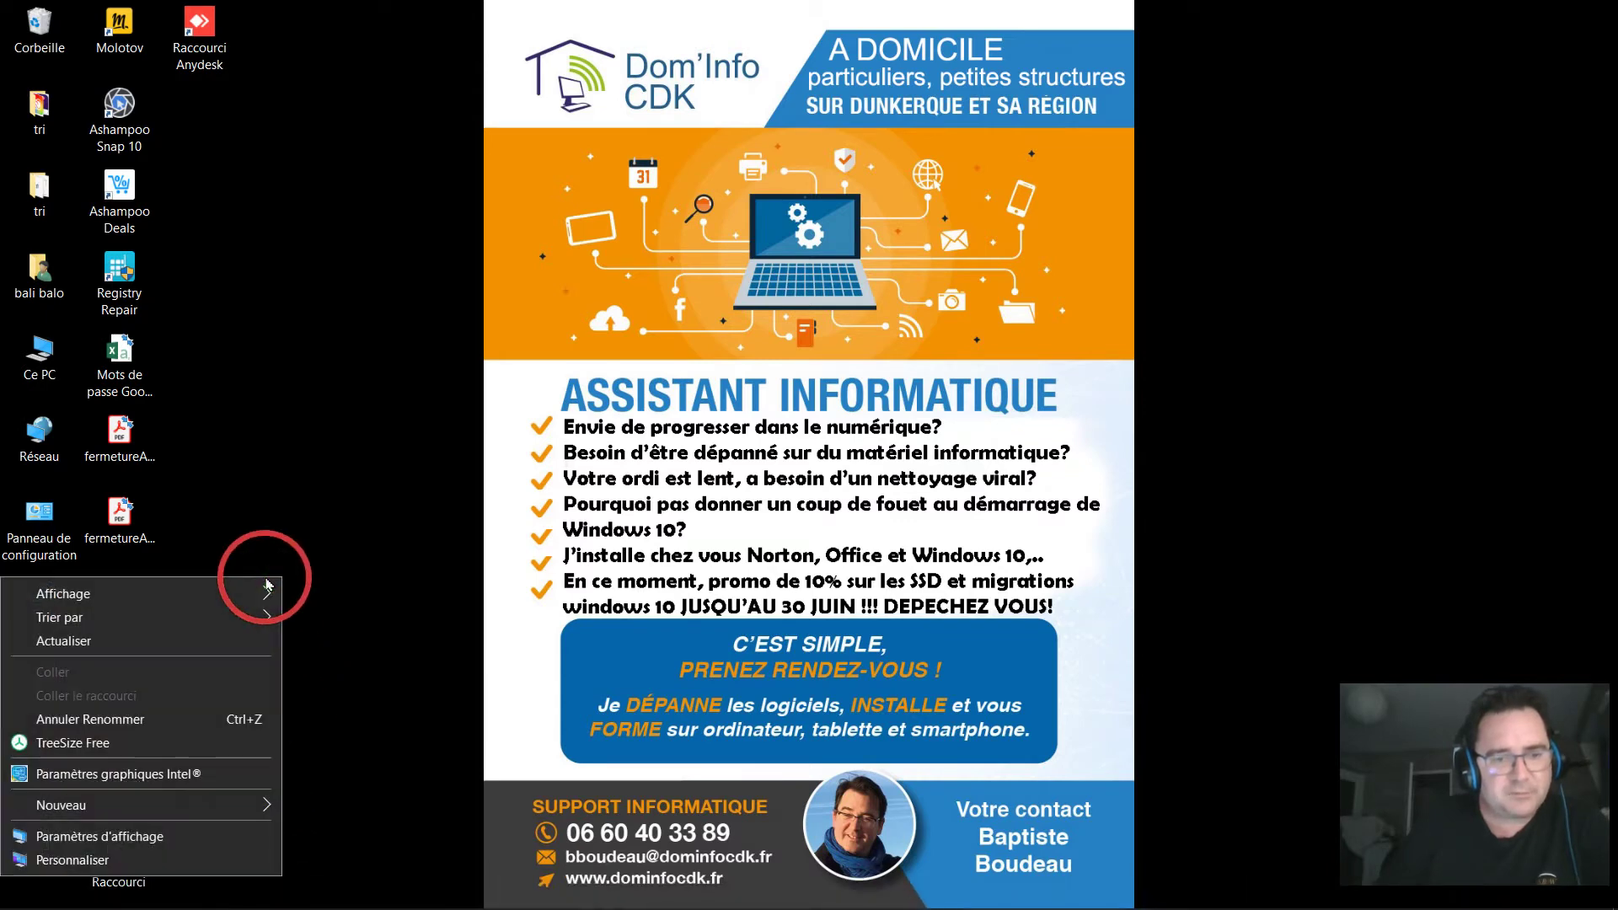
pyautogui.moveTo(260, 815)
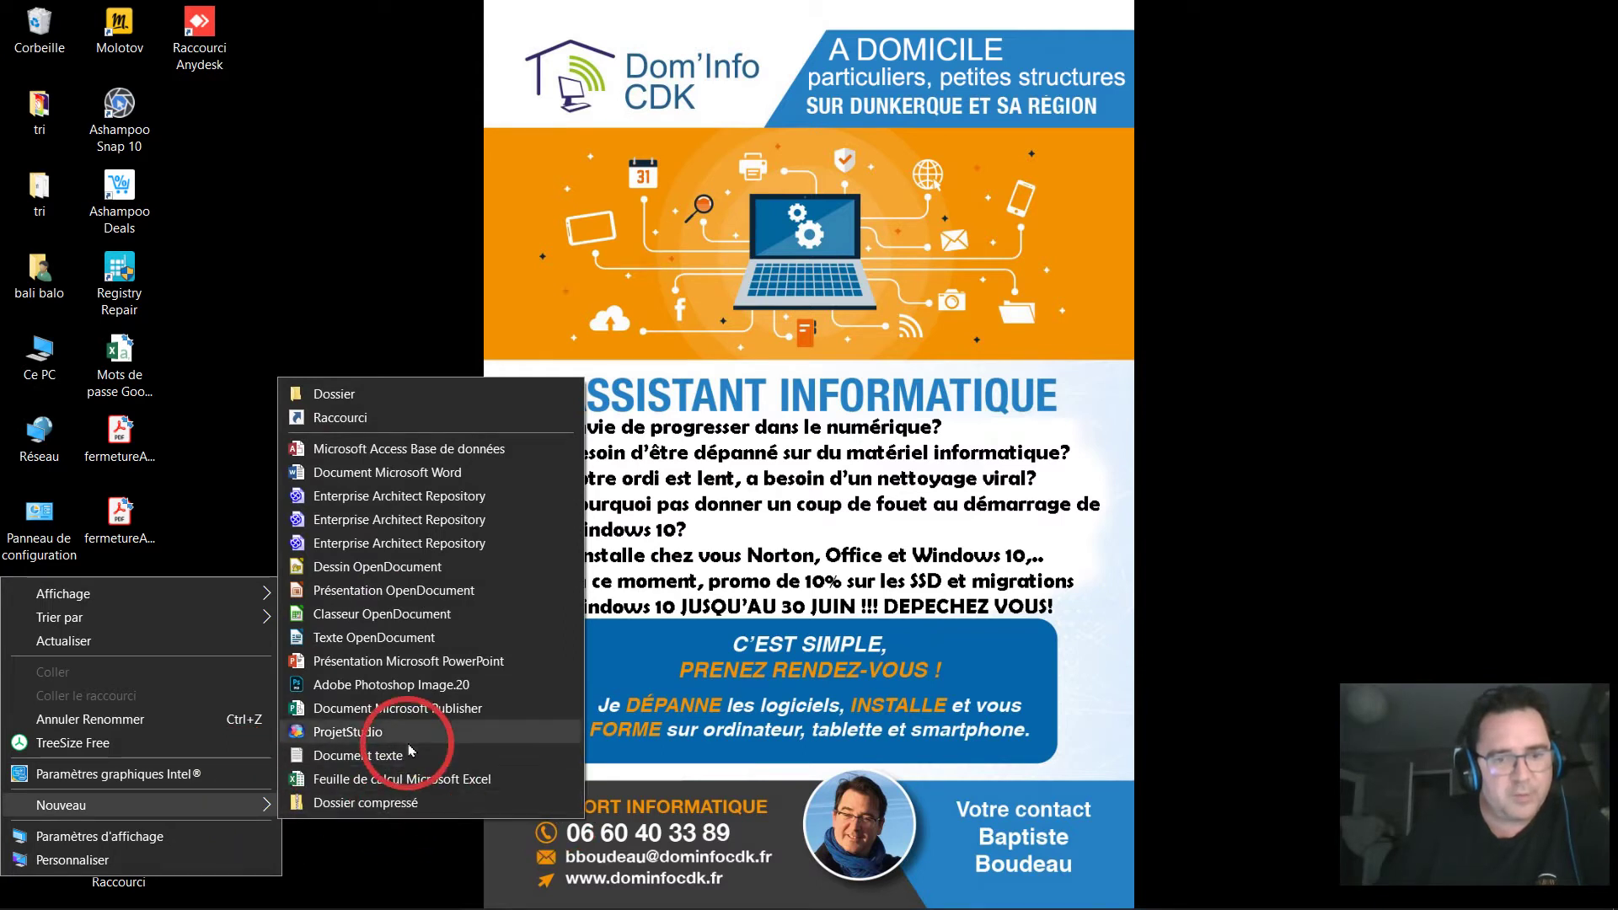
pyautogui.click(421, 418)
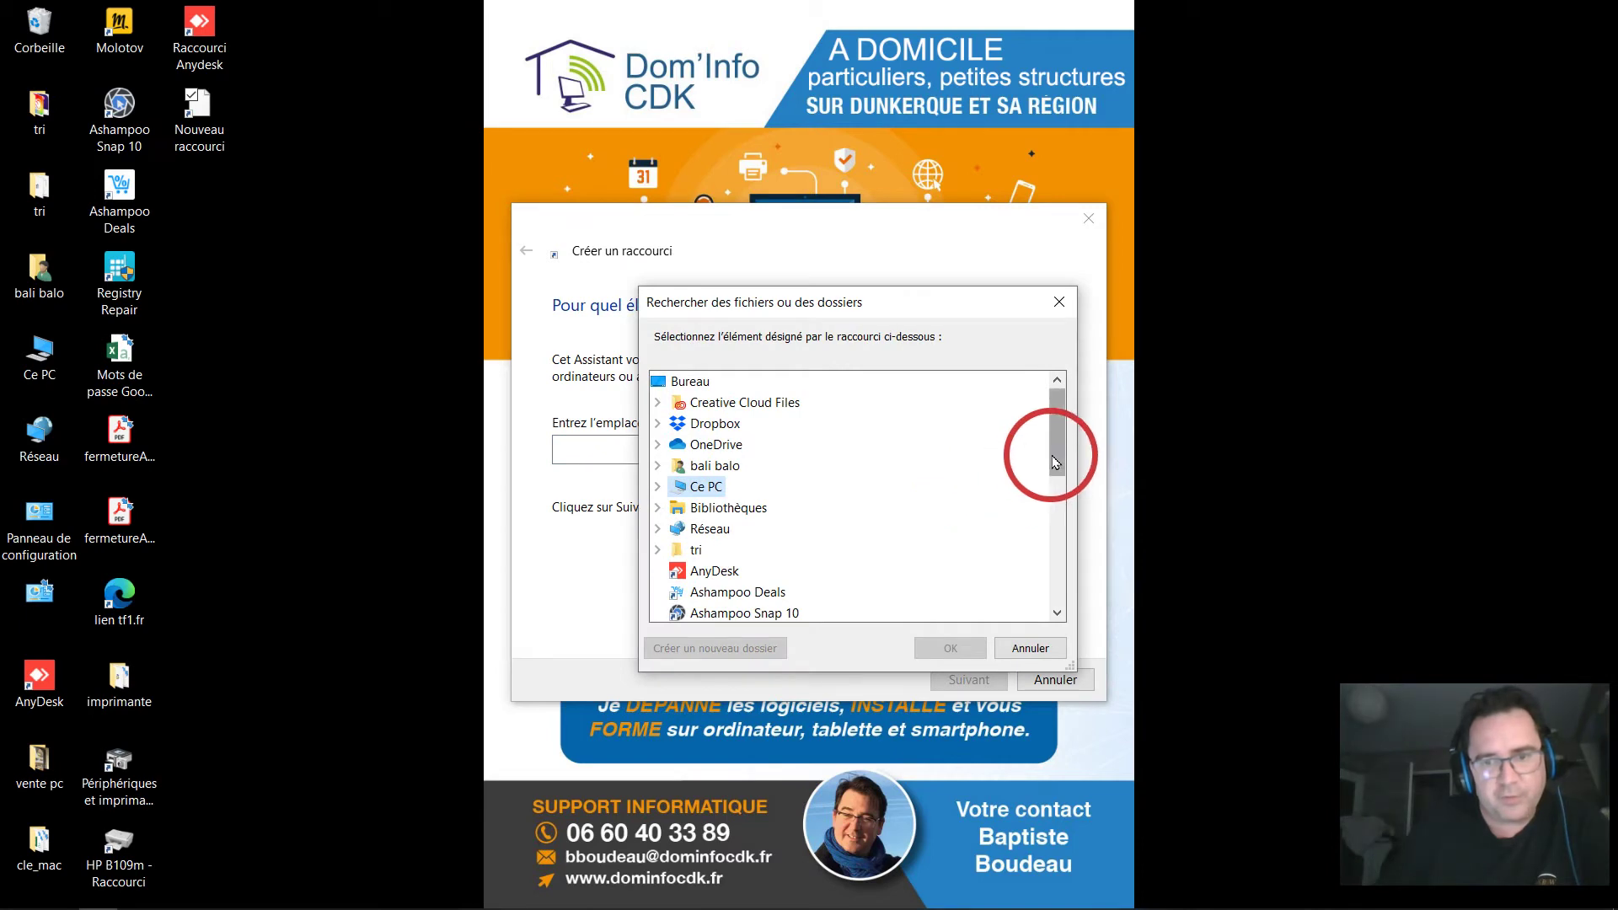
pyautogui.moveTo(1054, 462); pyautogui.dragTo(1051, 519)
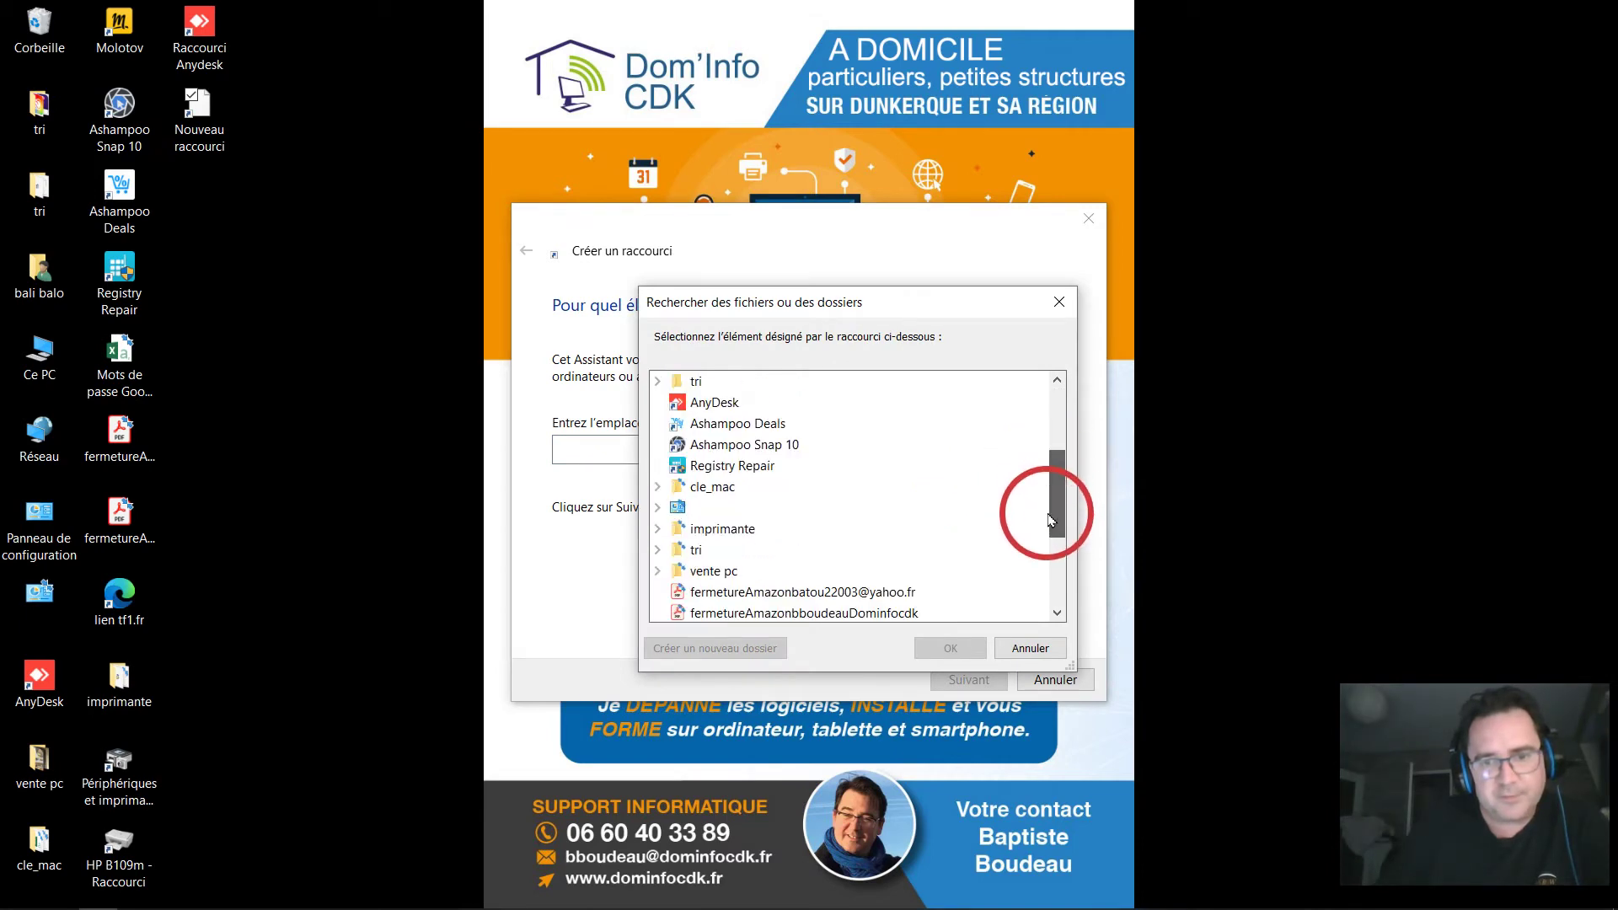
pyautogui.click(1030, 648)
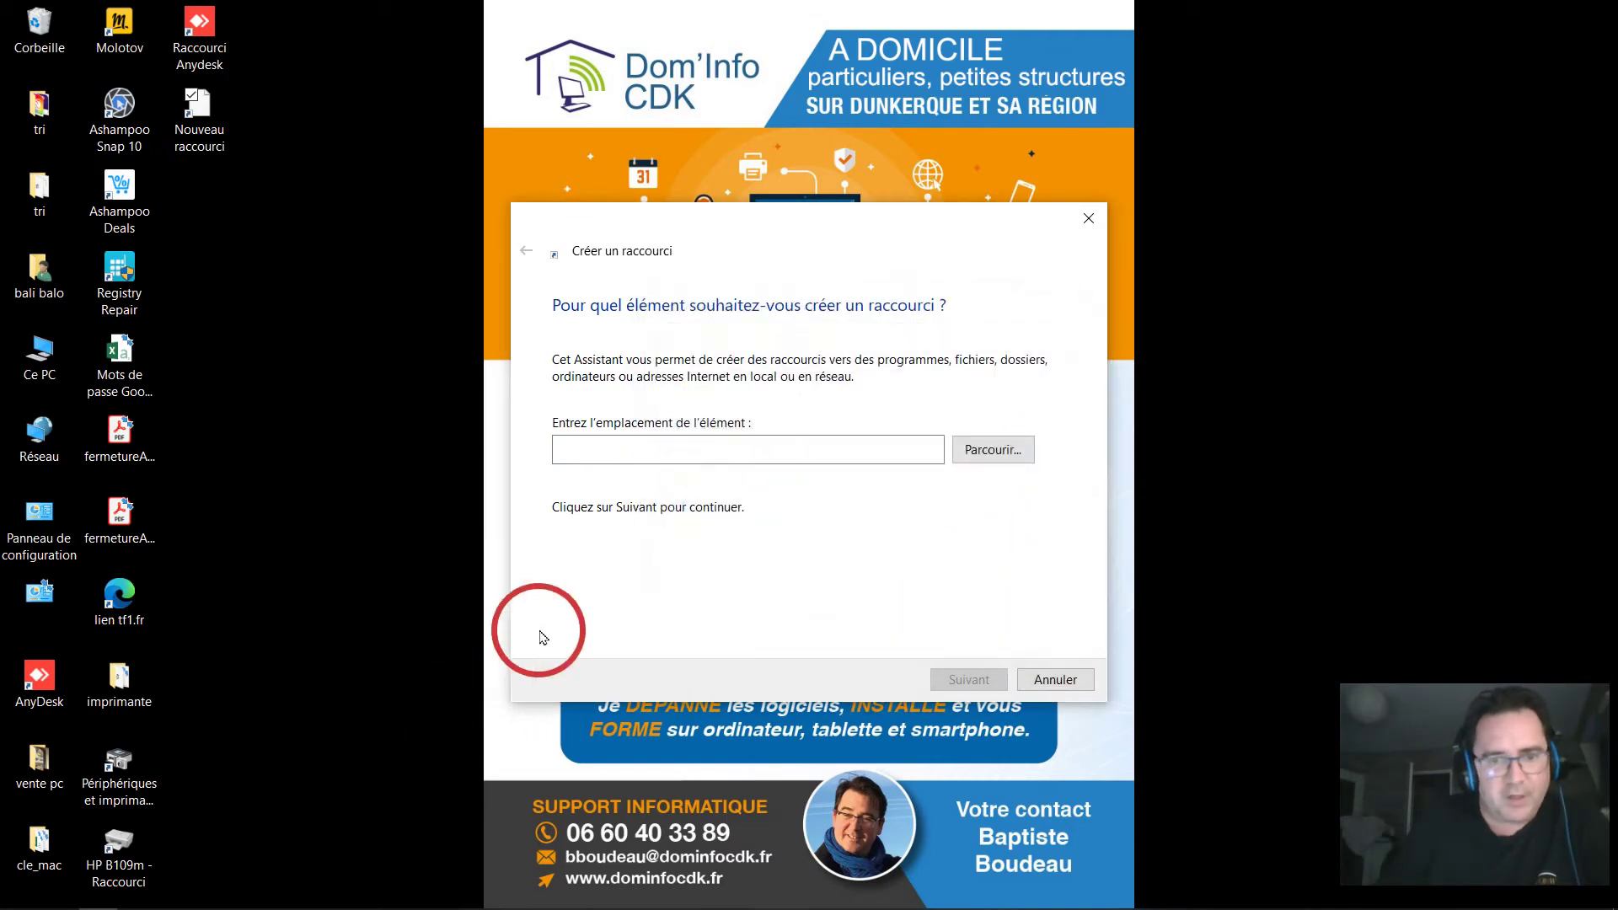
pyautogui.click(991, 452)
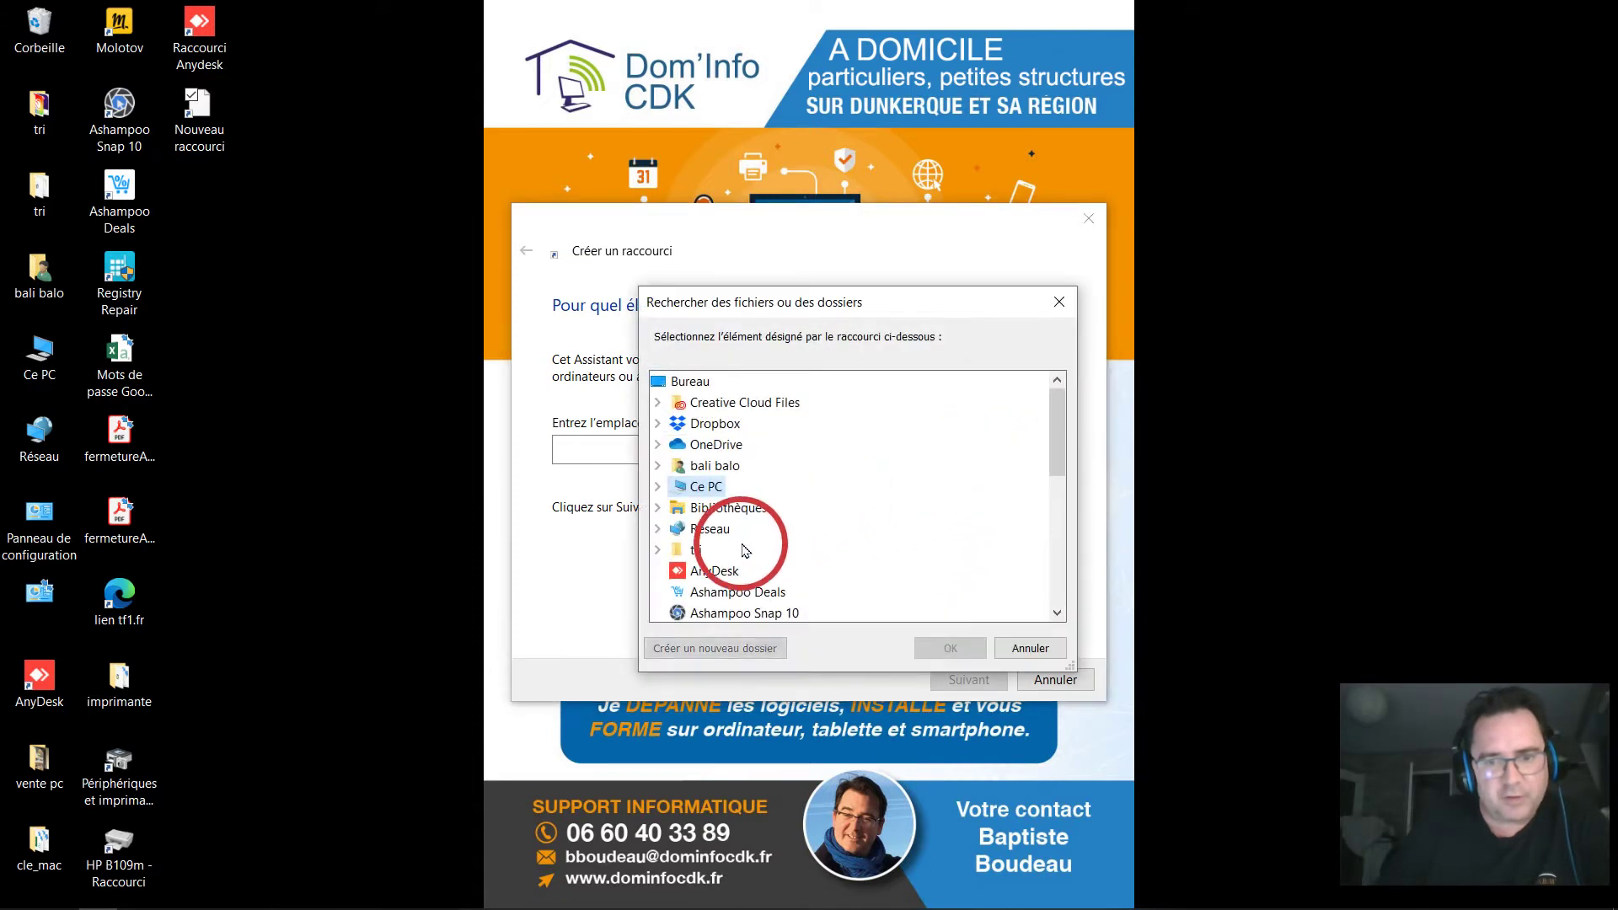
pyautogui.click(713, 571)
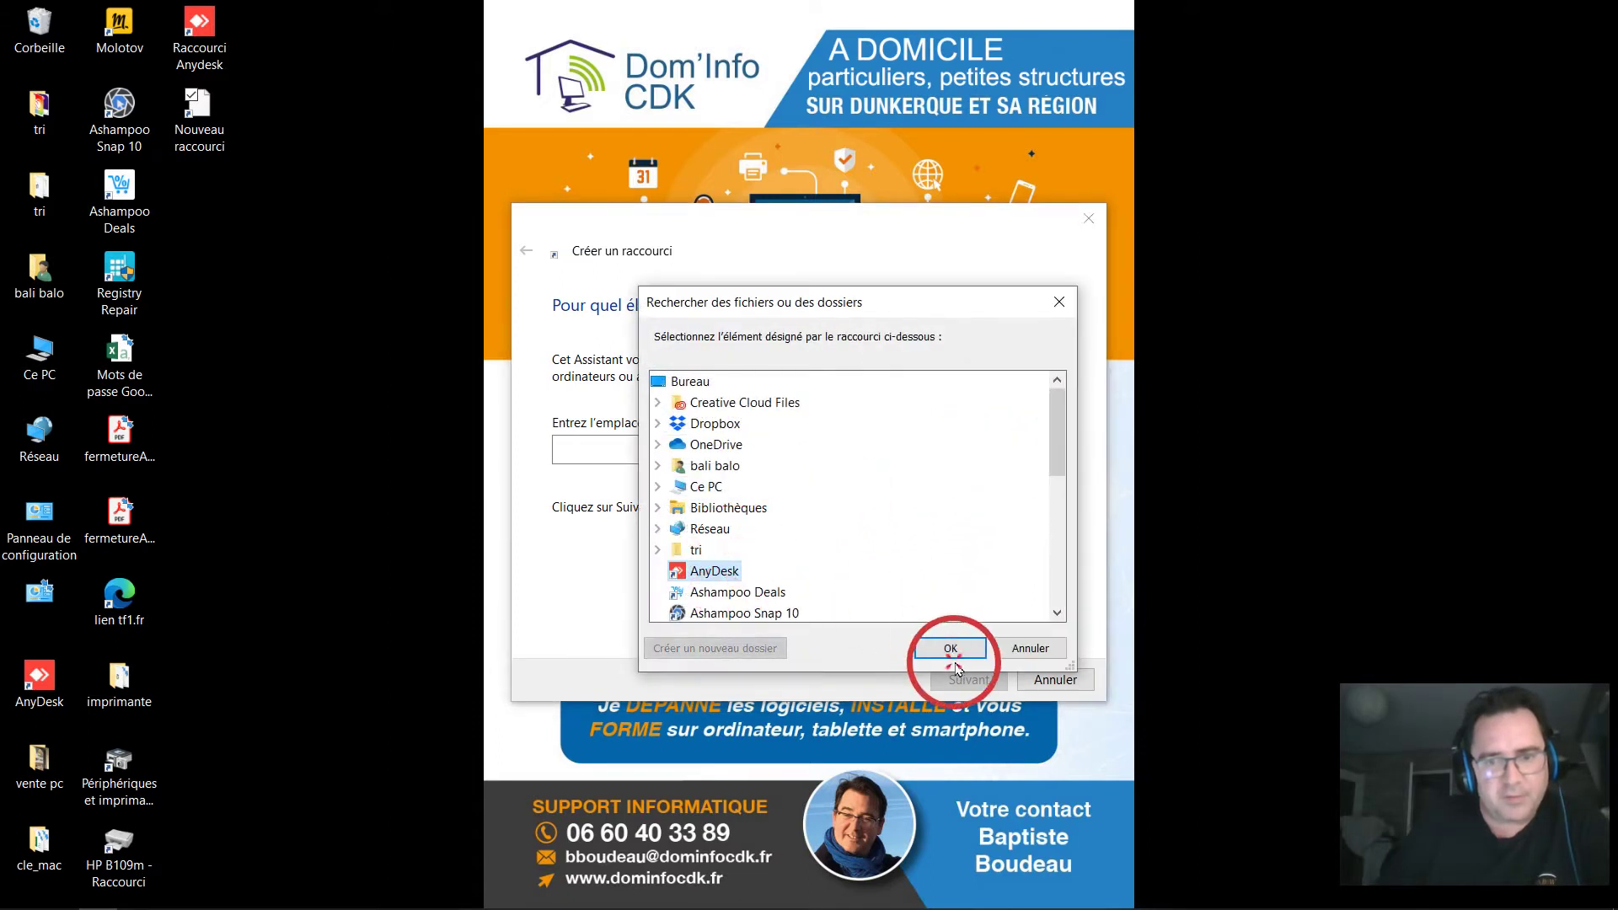
pyautogui.click(950, 649)
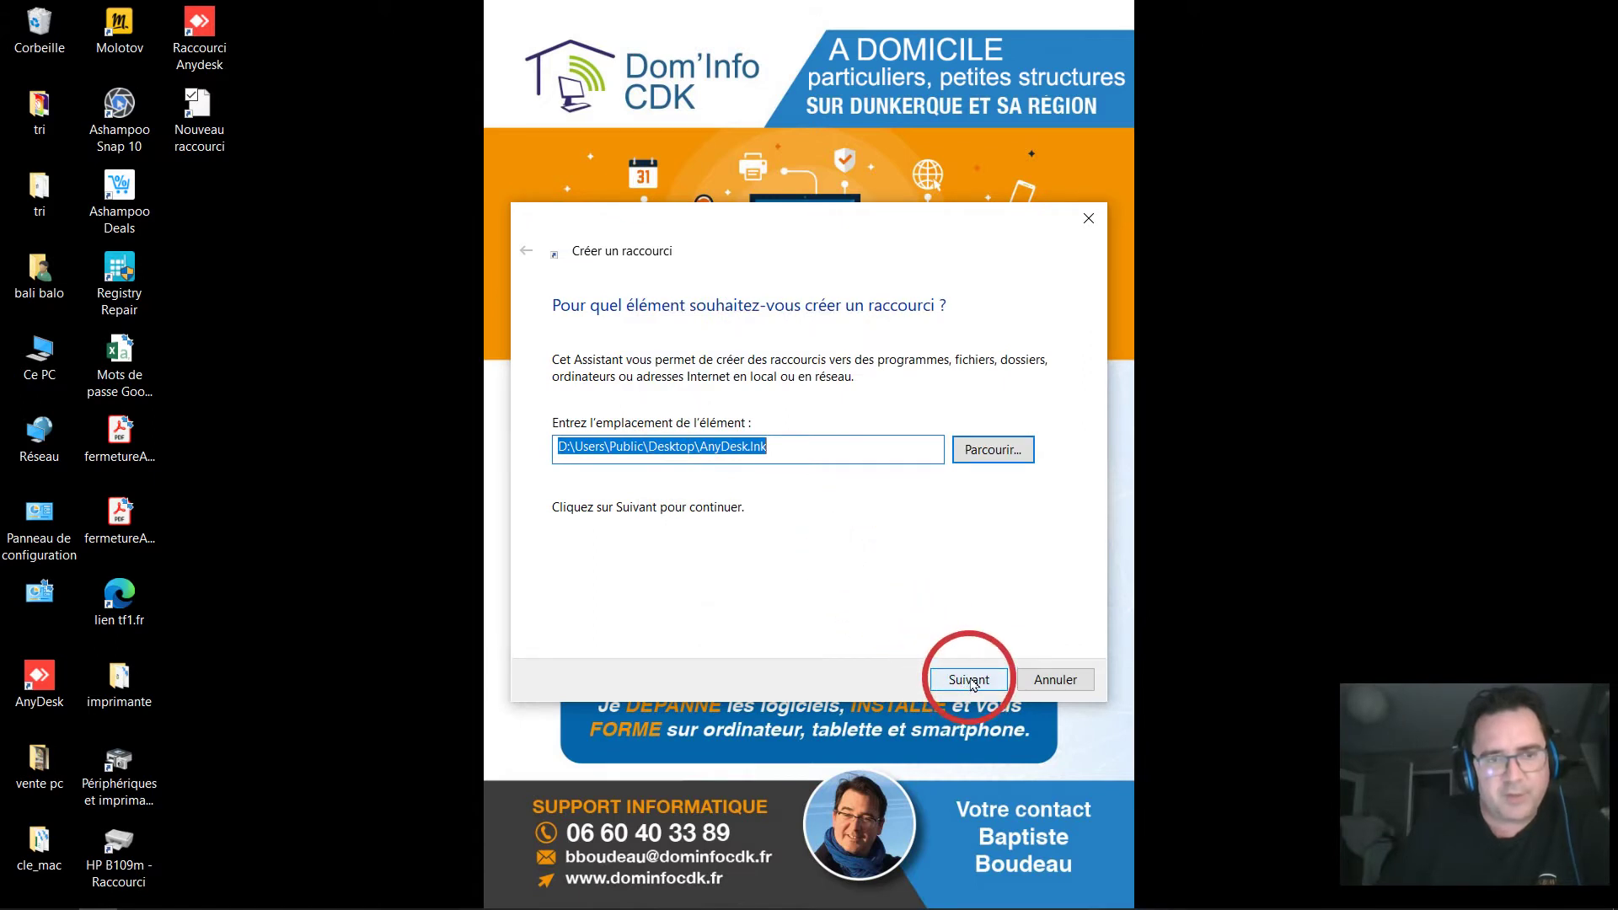
# - Name the new shortcut "Mon lien raccourci vers any" and finish creating it on the desktop
pyautogui.click(969, 680)
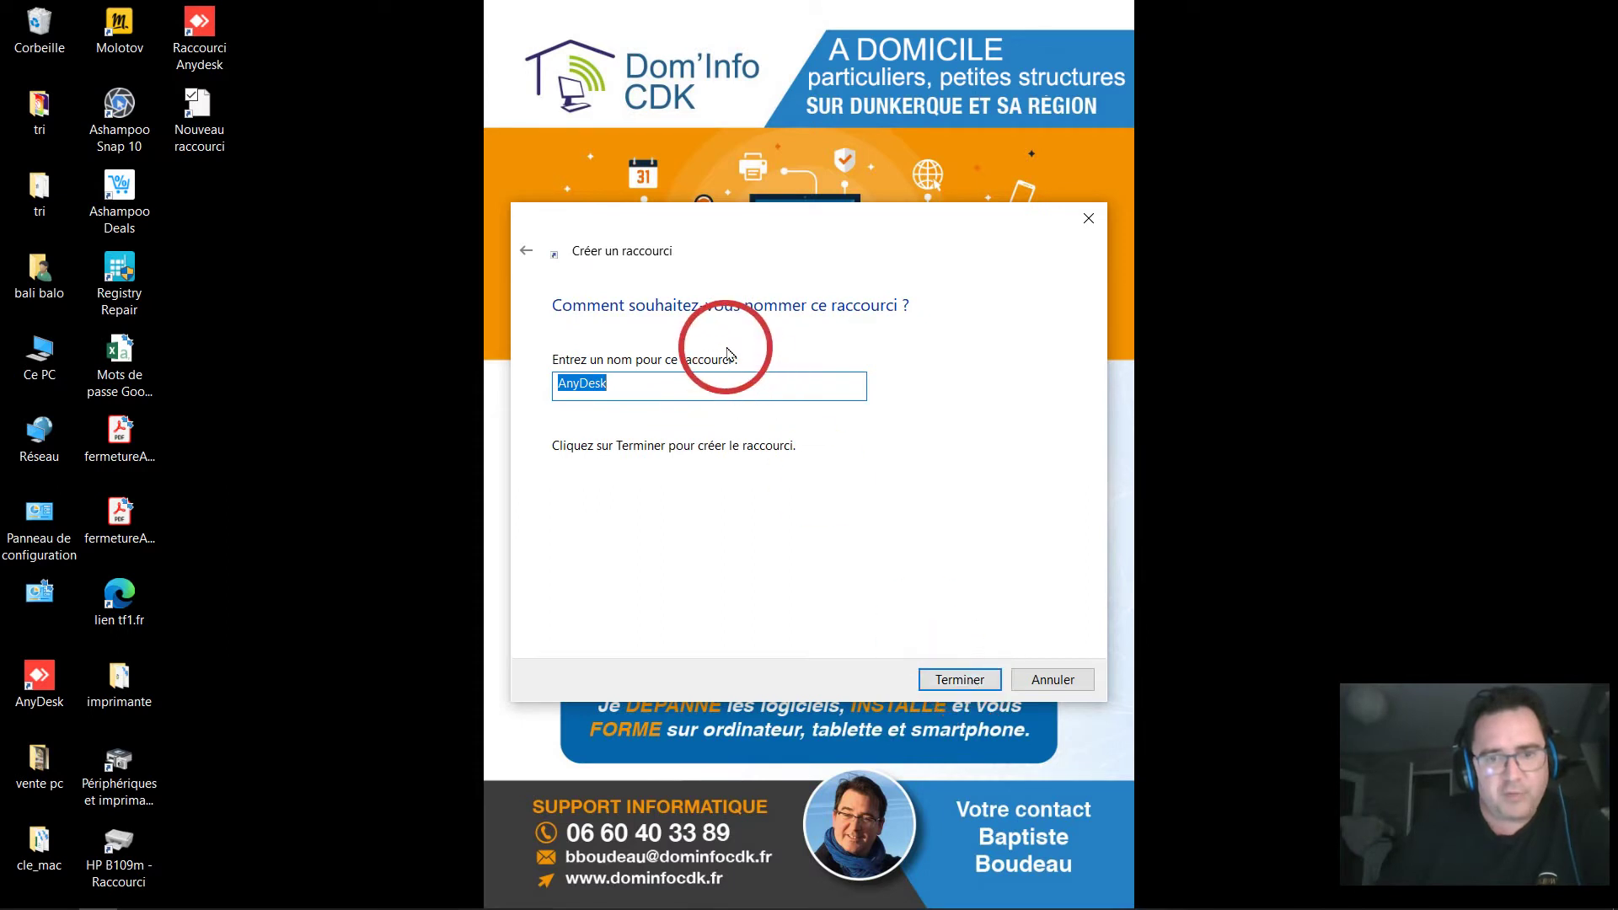
pyautogui.write('Mon l')
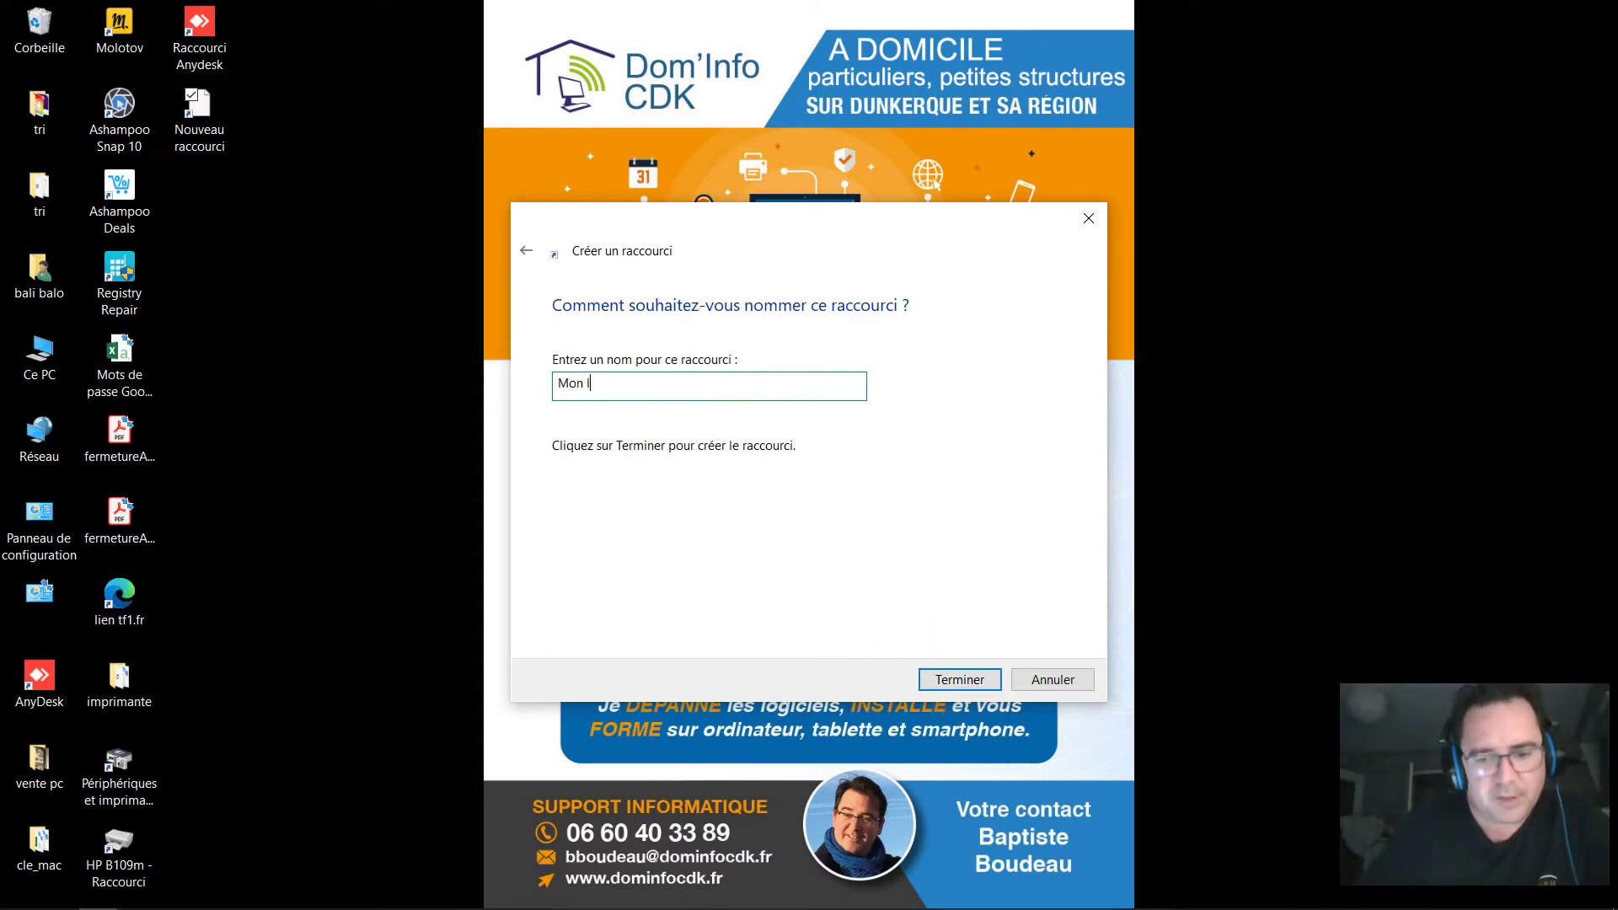
pyautogui.write('ien raccourci')
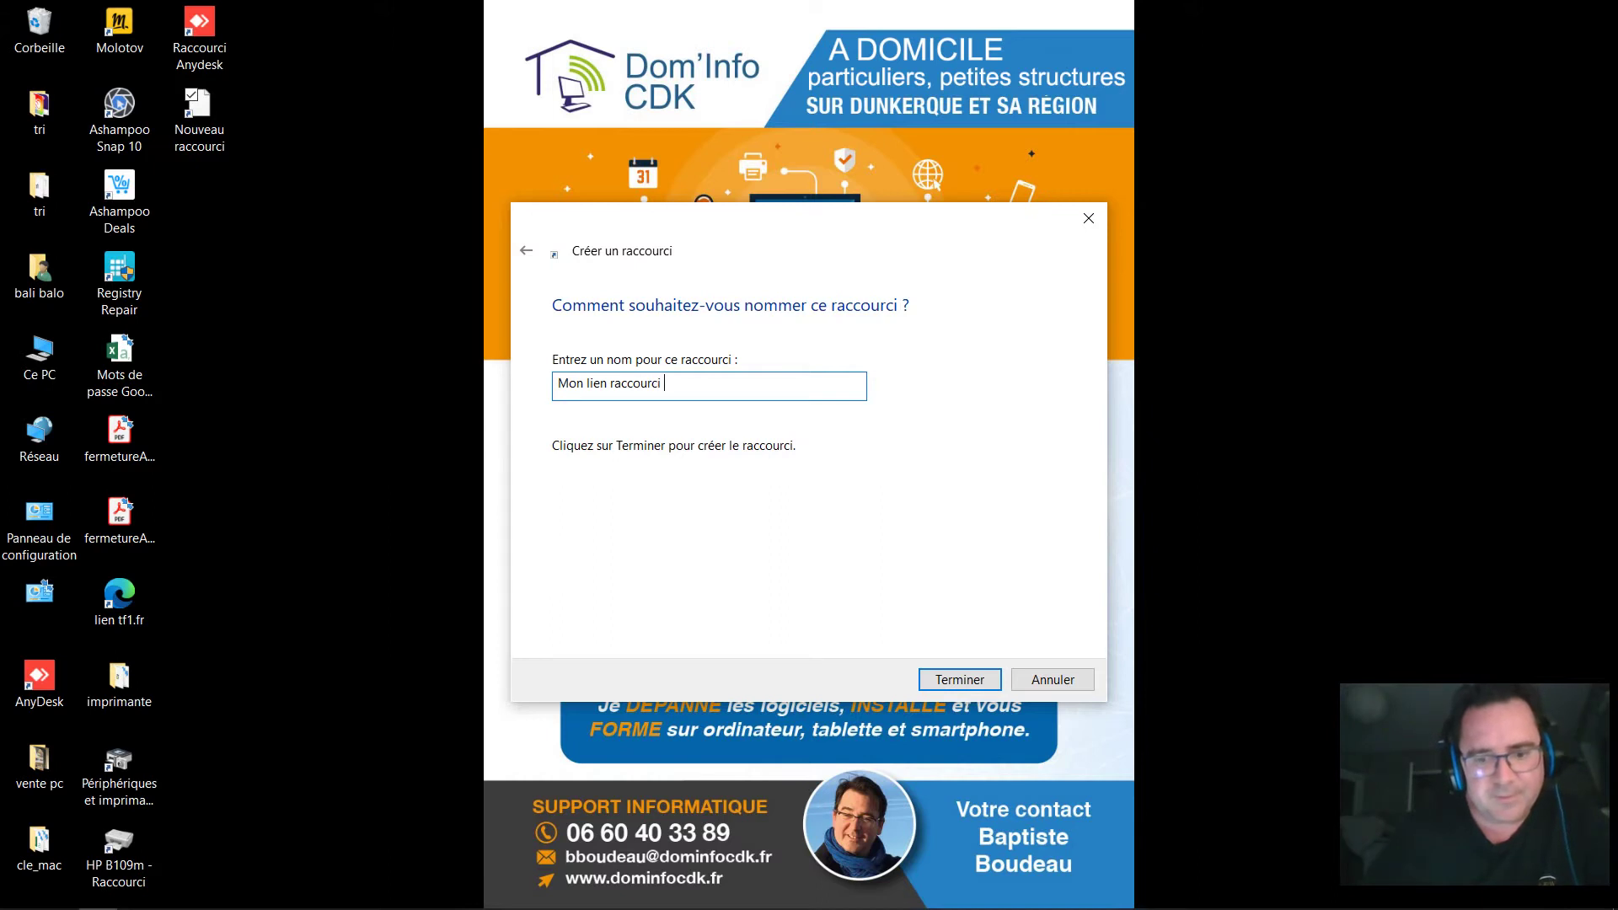
pyautogui.write(' vers ana')
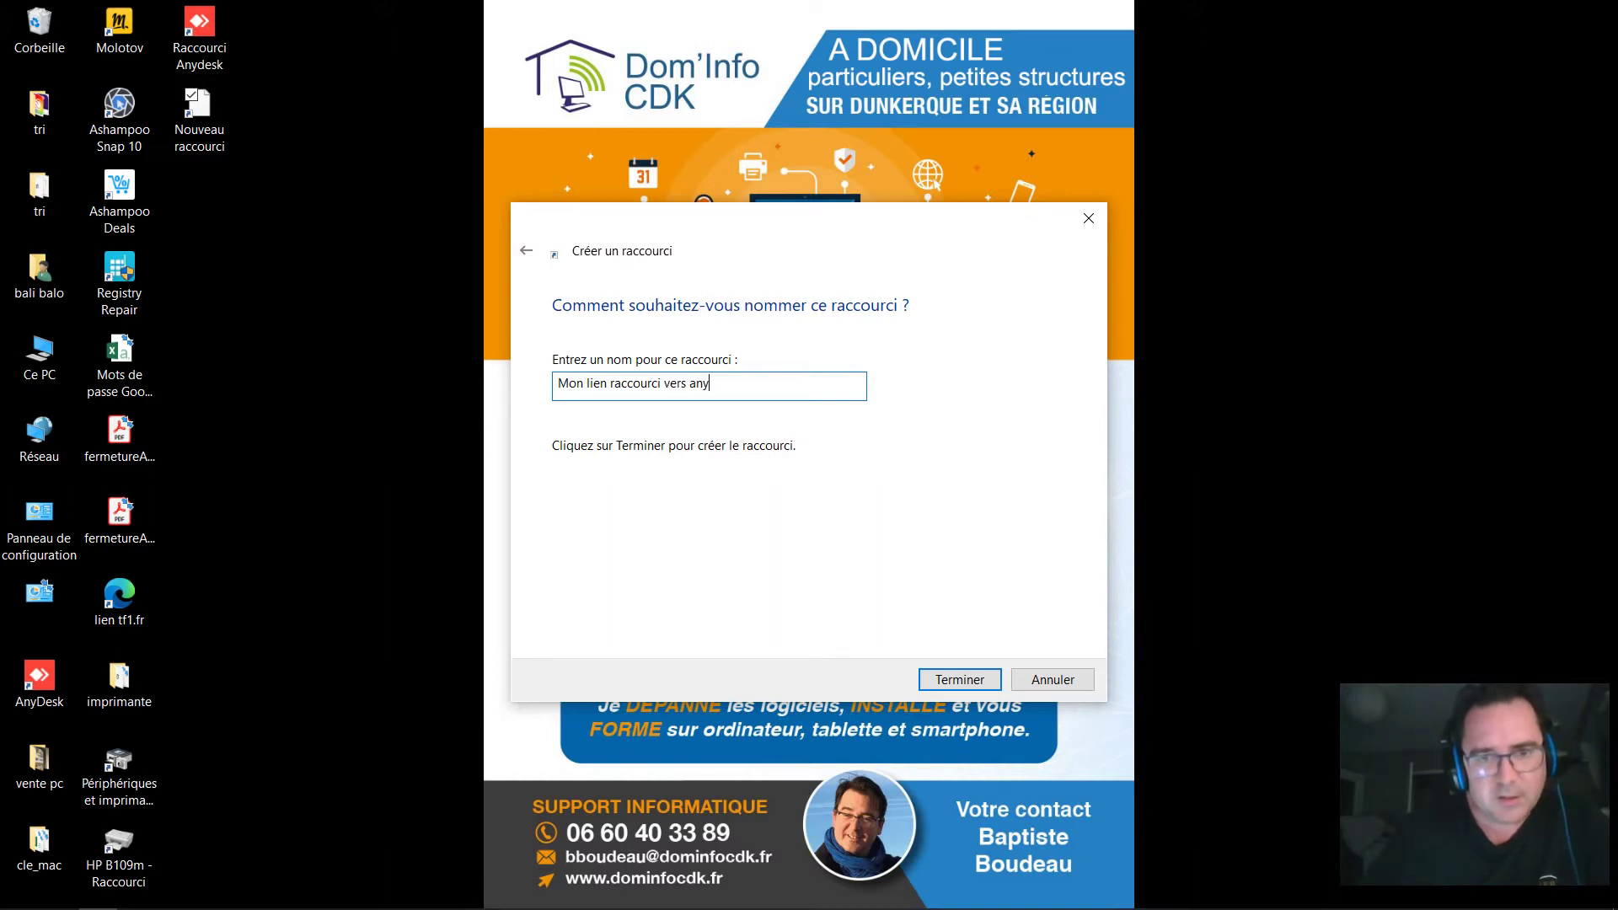
pyautogui.press('Return')
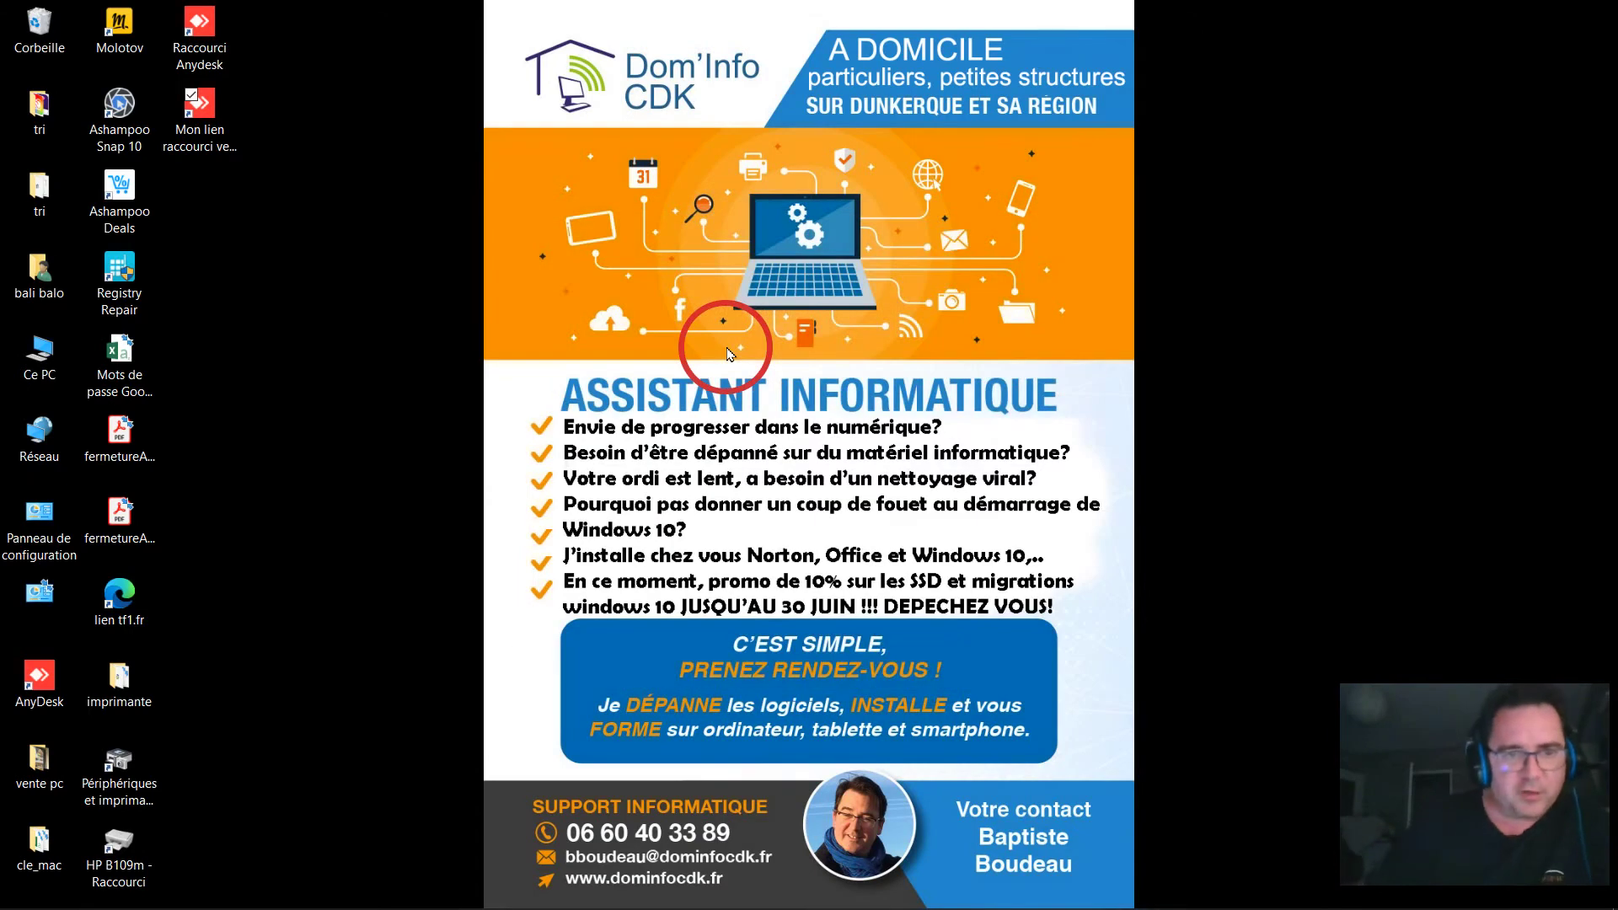
# - Open the file location of Microsoft Edge from its tile in the Start menu
pyautogui.click(18, 893)
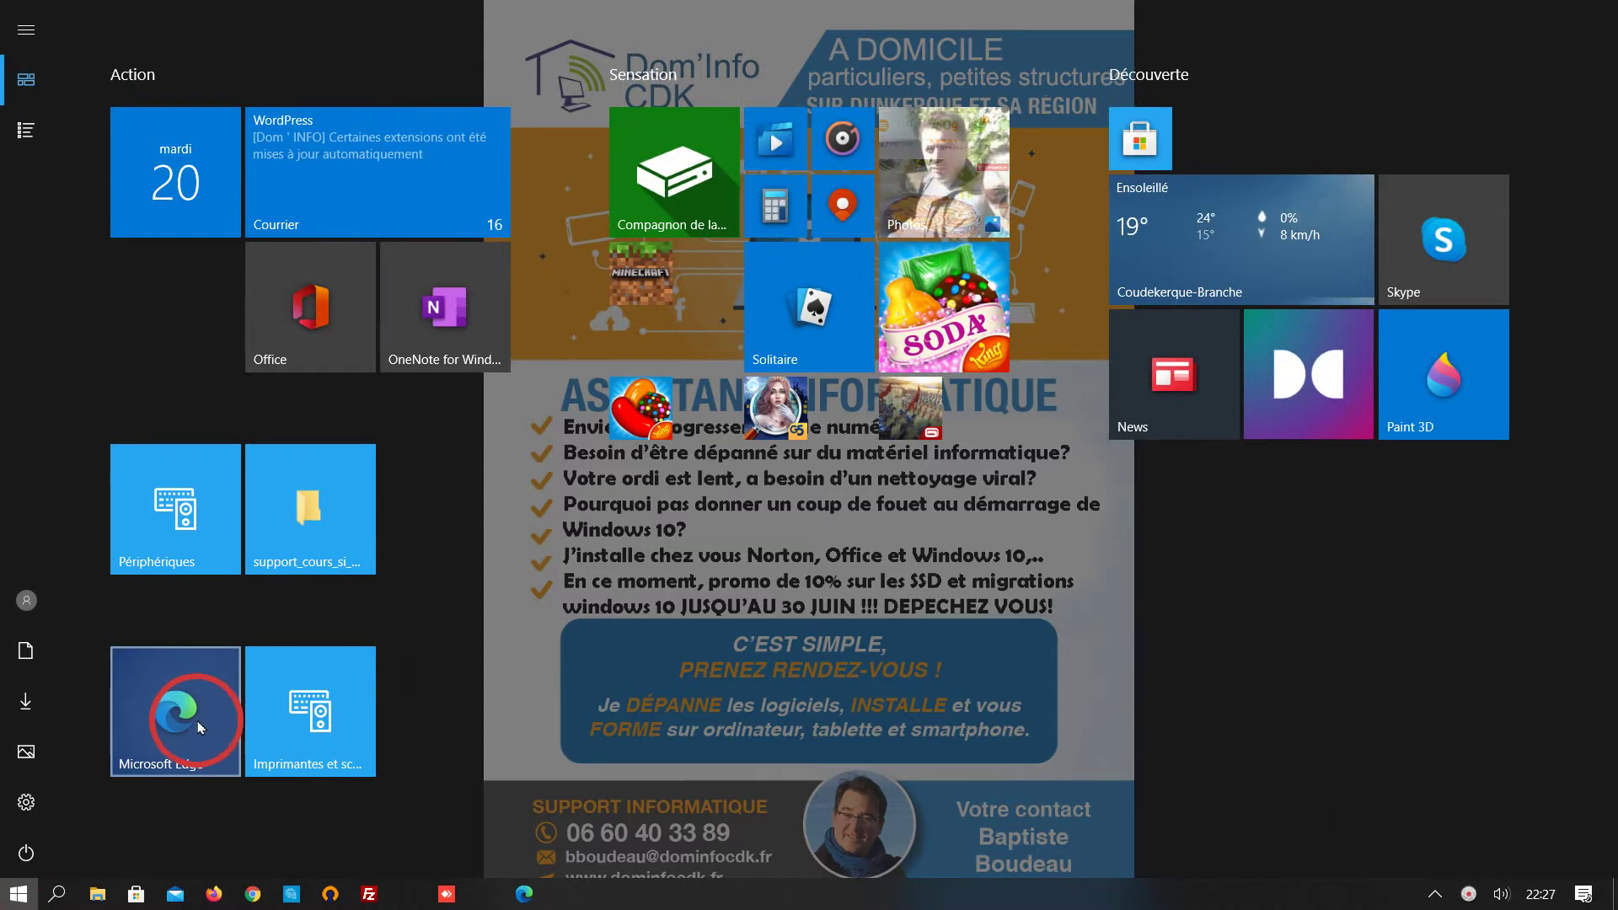
pyautogui.click(194, 727)
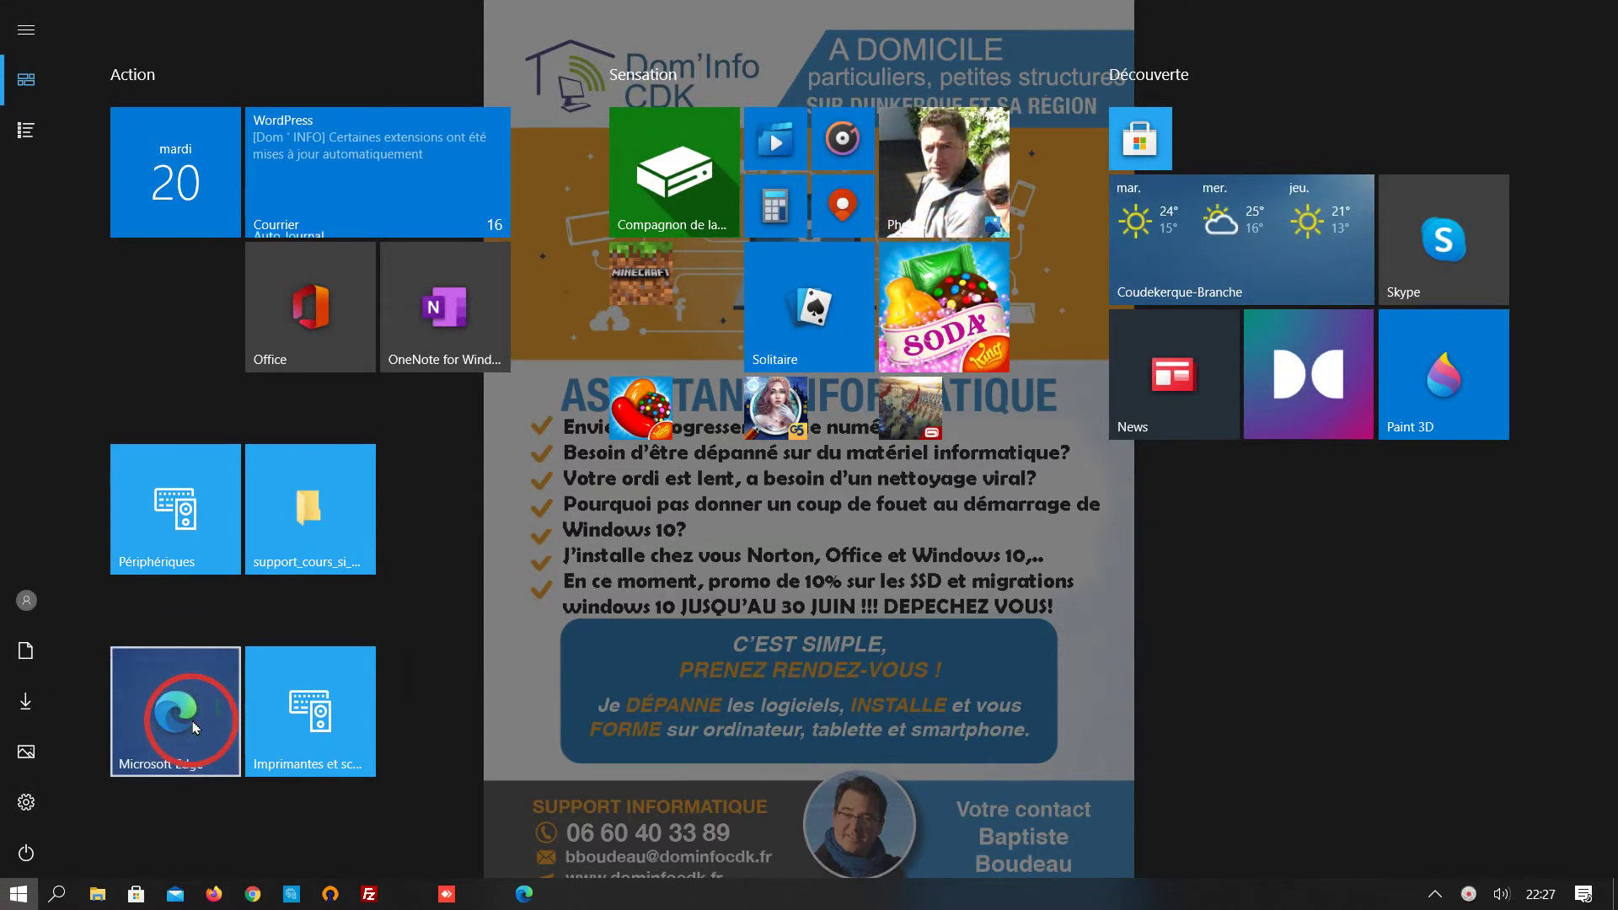
pyautogui.rightClick(194, 726)
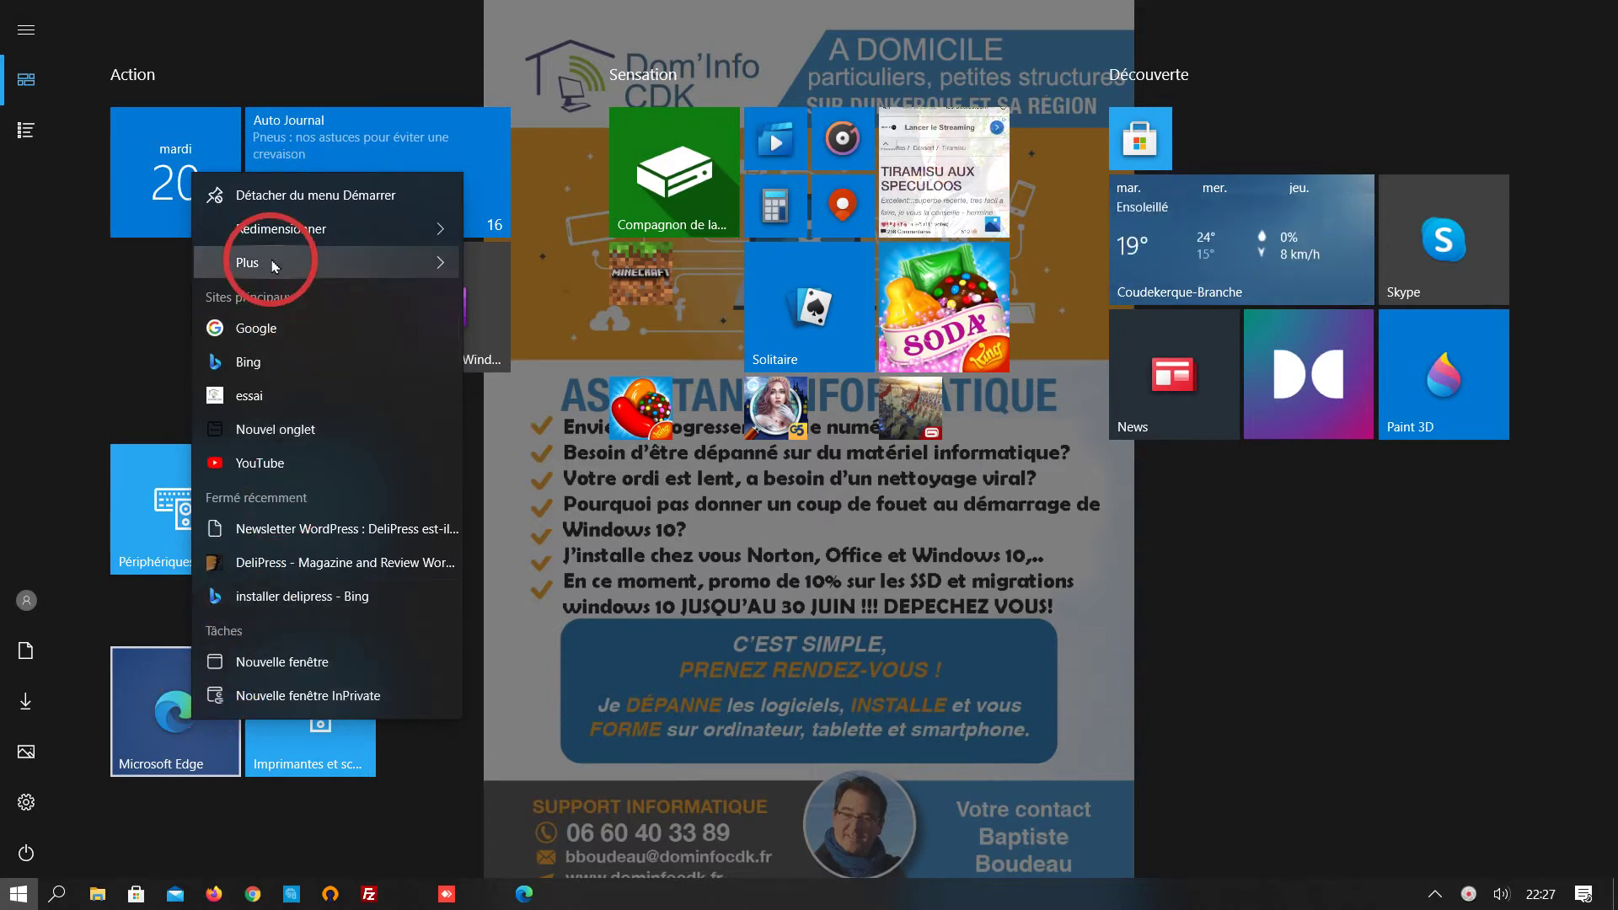
pyautogui.moveTo(274, 266)
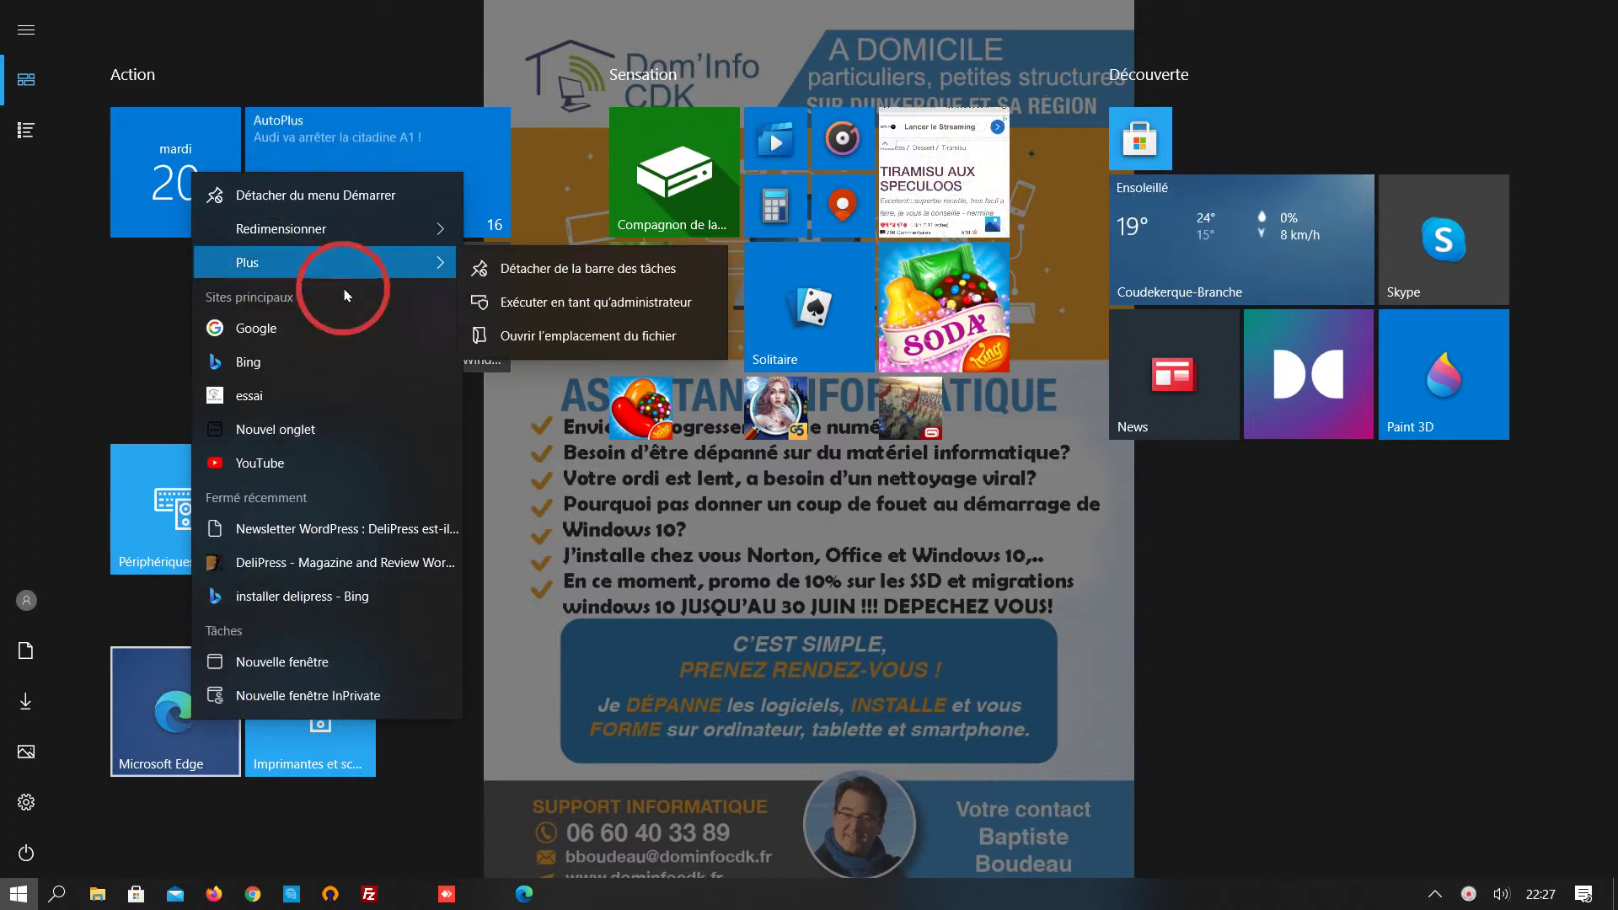
pyautogui.click(570, 338)
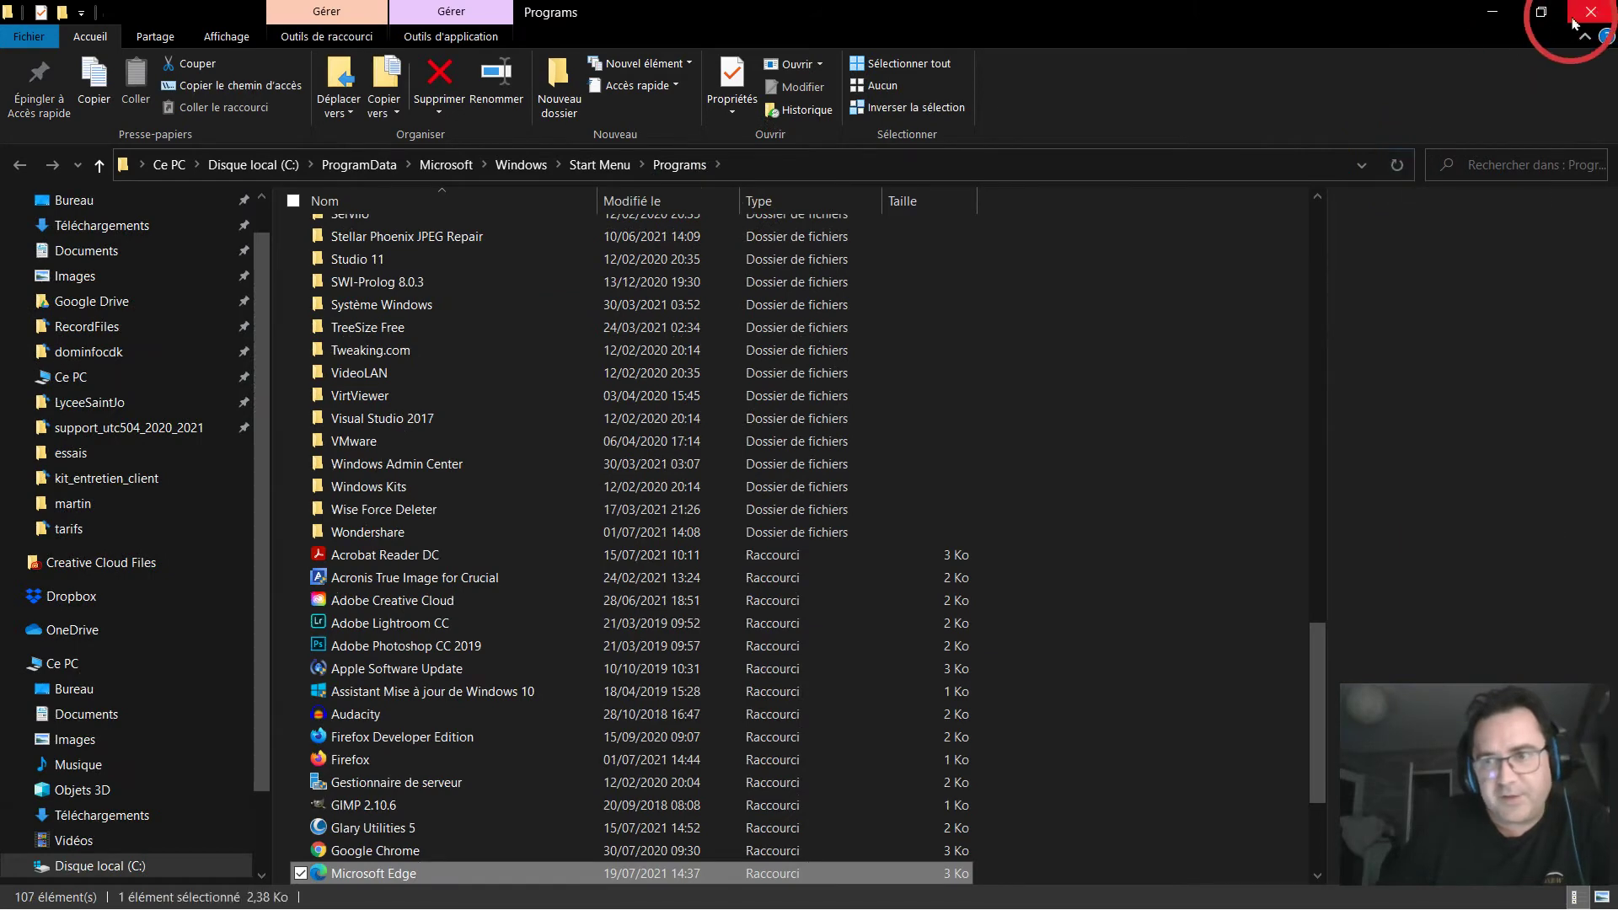
# - Shrink the Explorer window and create a desktop shortcut to the open Programs folder
pyautogui.click(1541, 12)
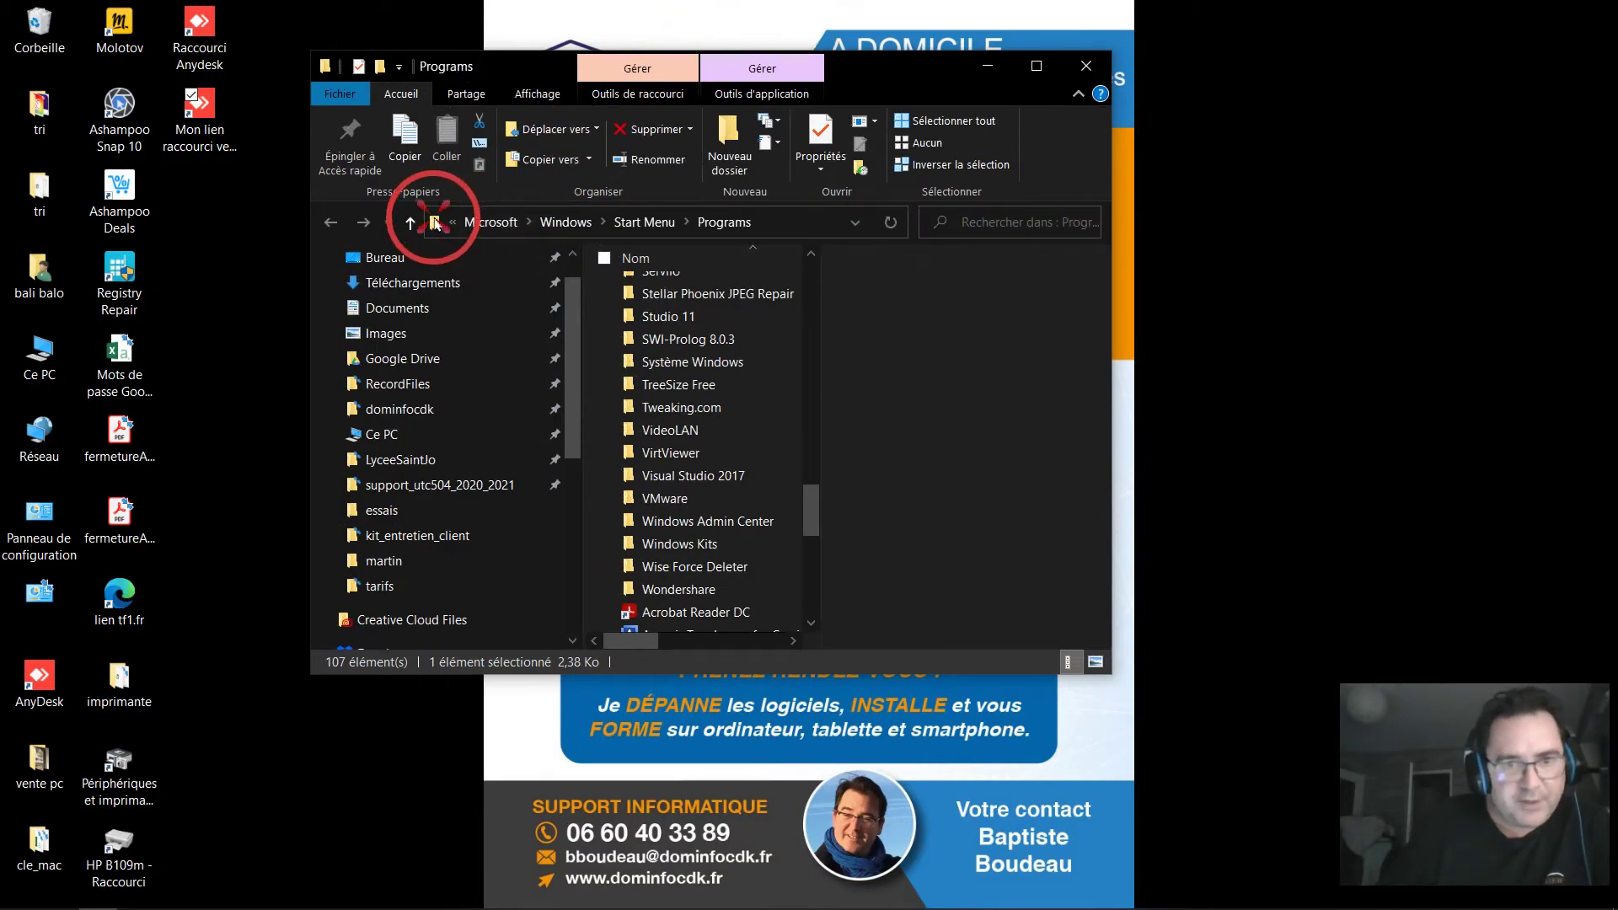
pyautogui.moveTo(436, 223)
pyautogui.mouseDown()
pyautogui.moveTo(341, 639)
pyautogui.moveTo(359, 818)
pyautogui.mouseUp()
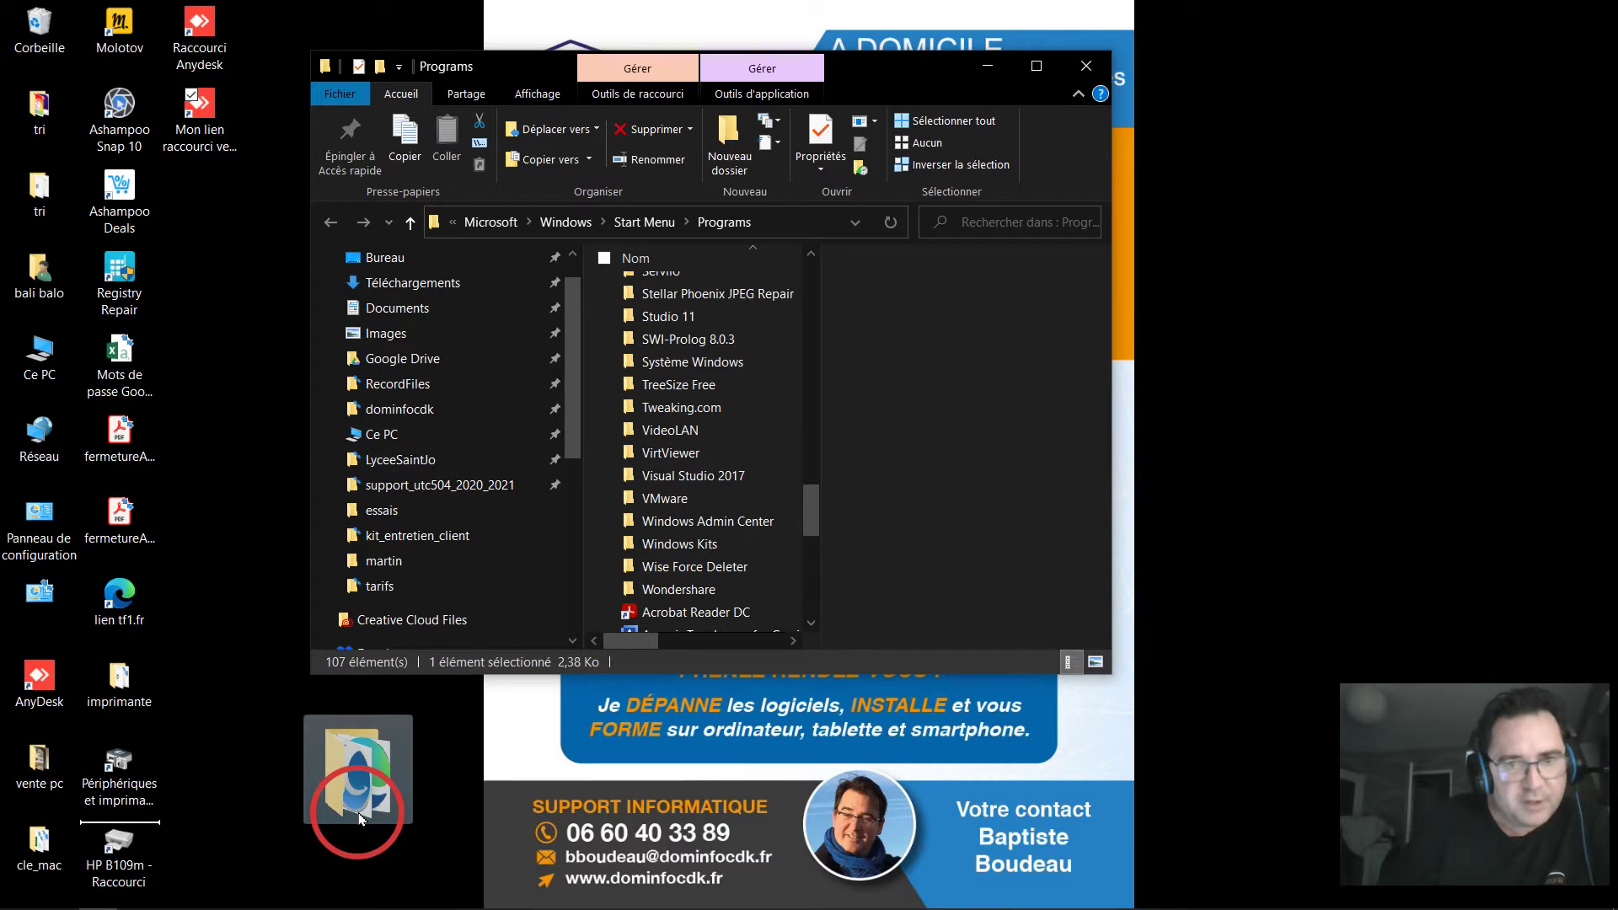
pyautogui.moveTo(360, 817); pyautogui.dragTo(360, 819)
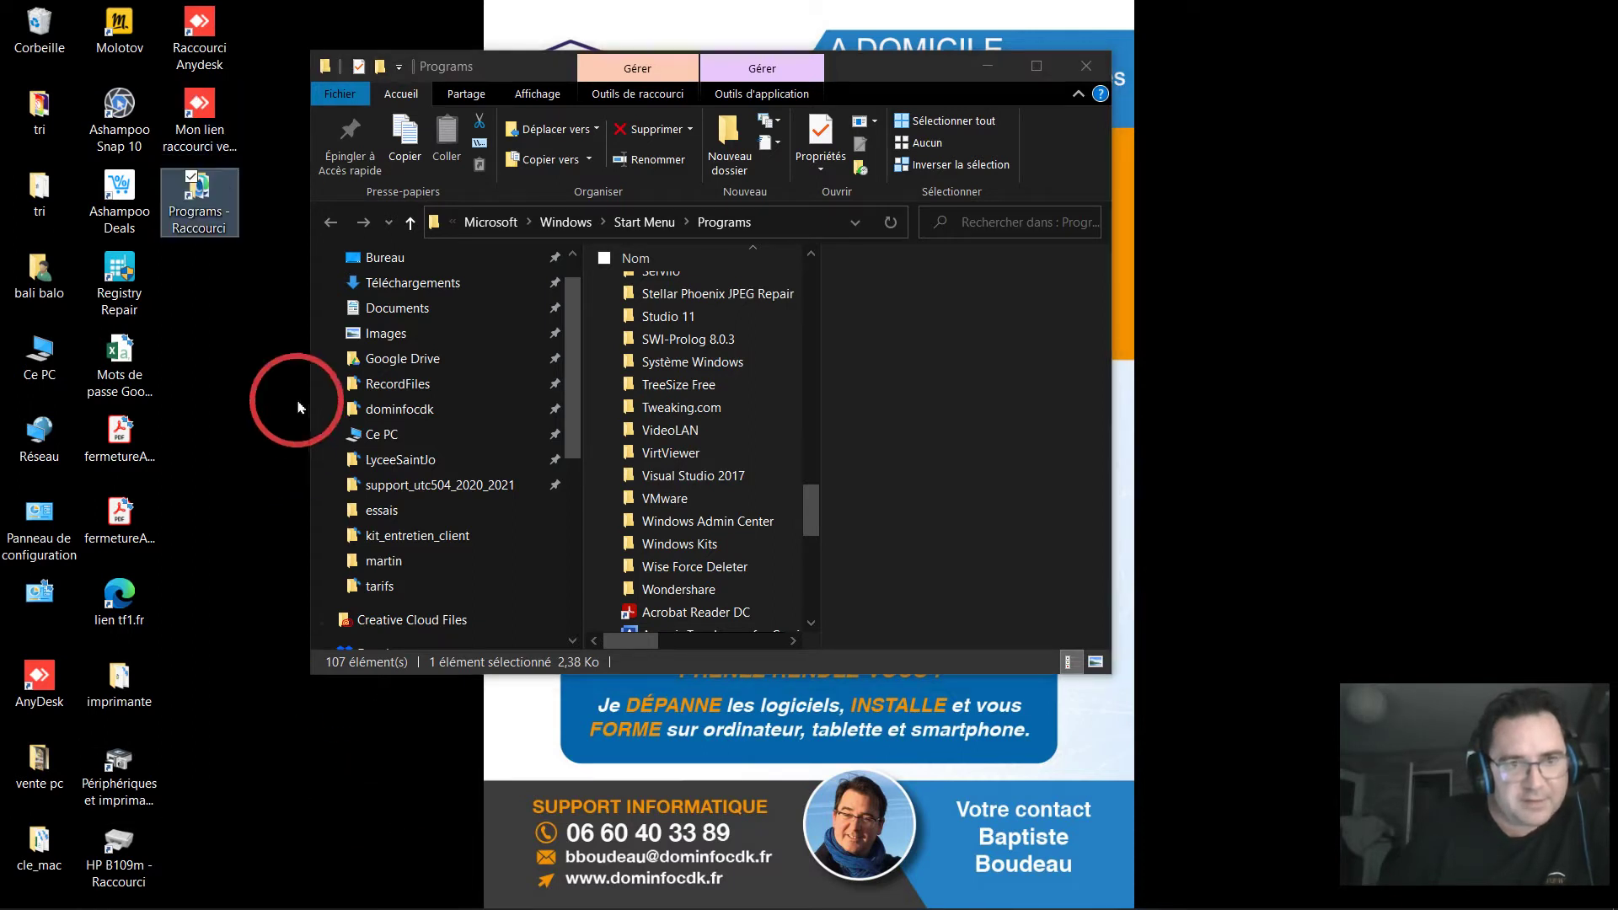
# - Rename the Programs folder shortcut on the desktop as "lien Microsoft Edge" and close the Explorer window
pyautogui.doubleClick(215, 206)
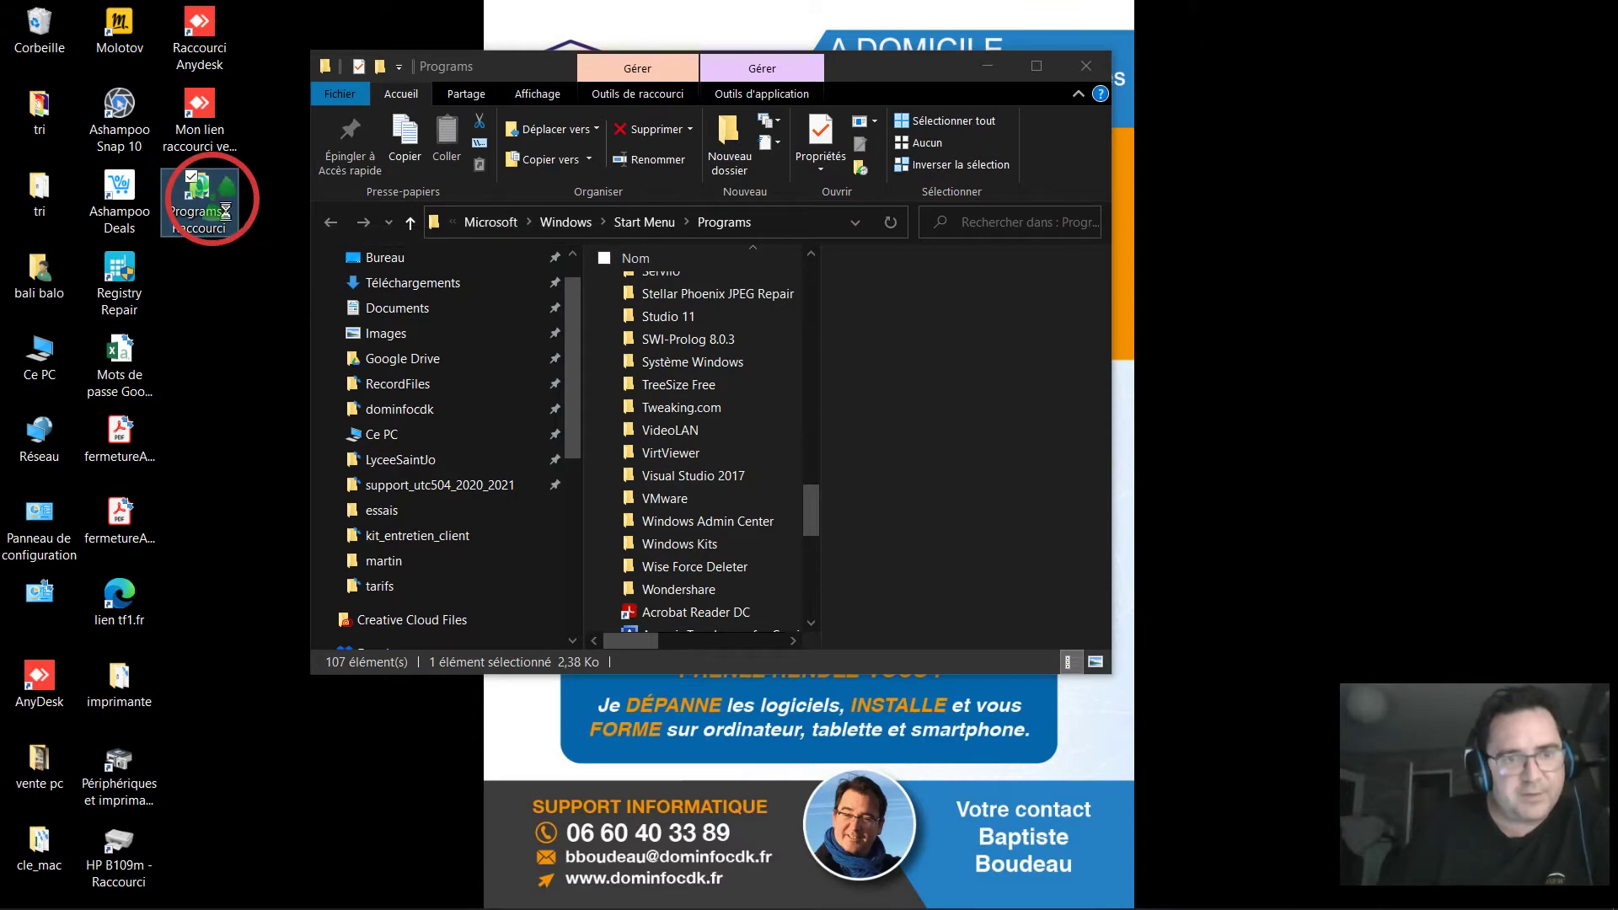
pyautogui.rightClick(225, 209)
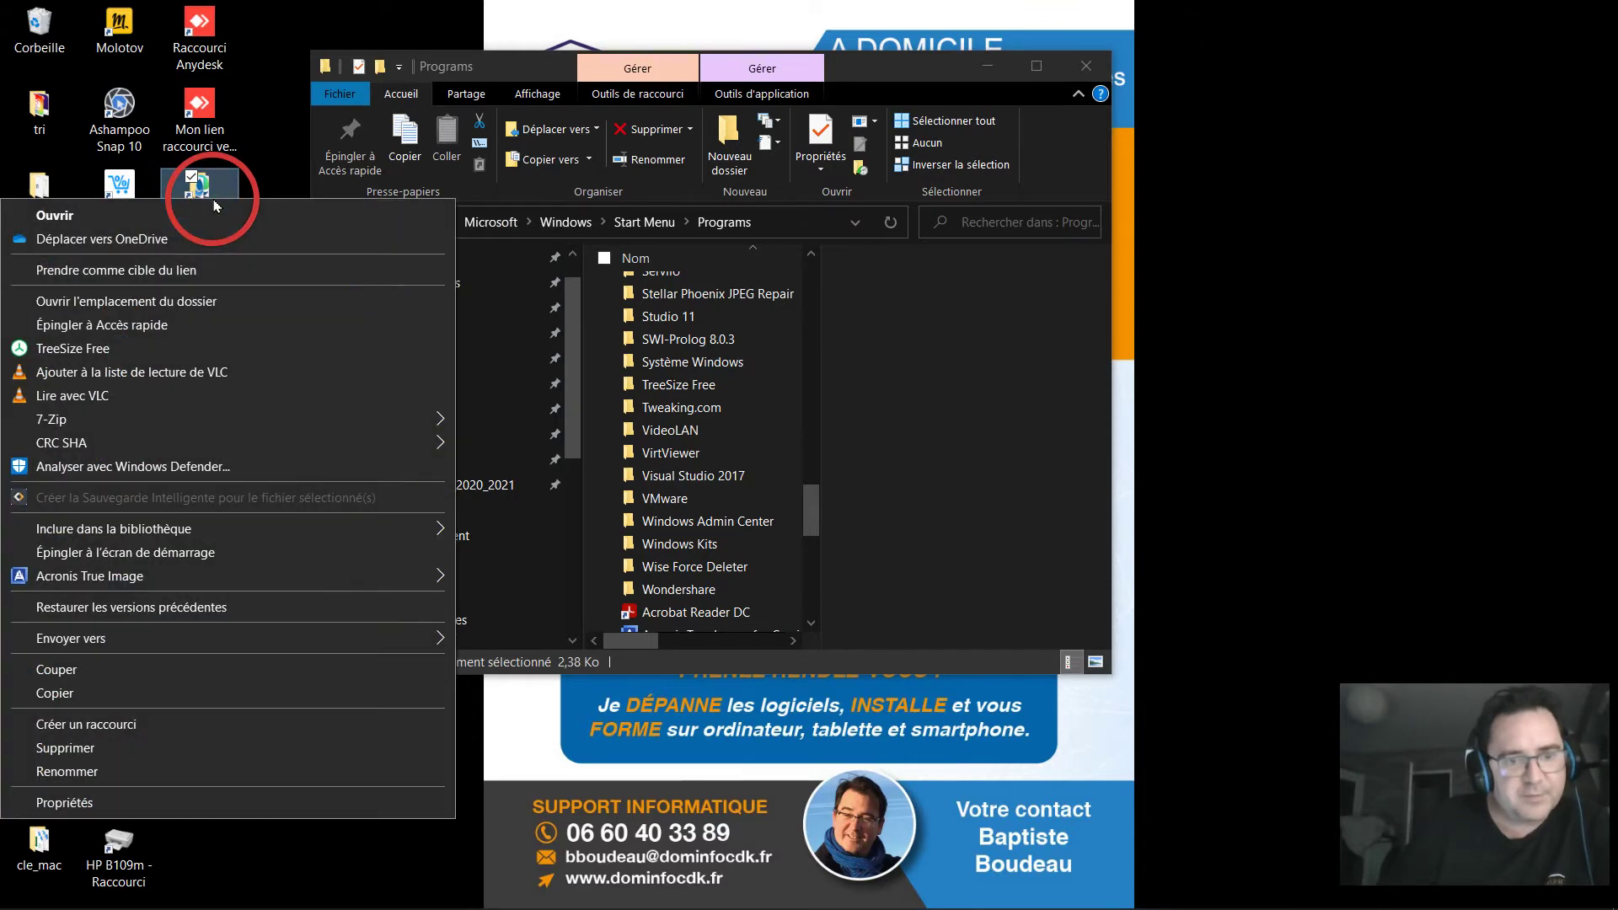
pyautogui.click(288, 773)
pyautogui.press('BackSpace')
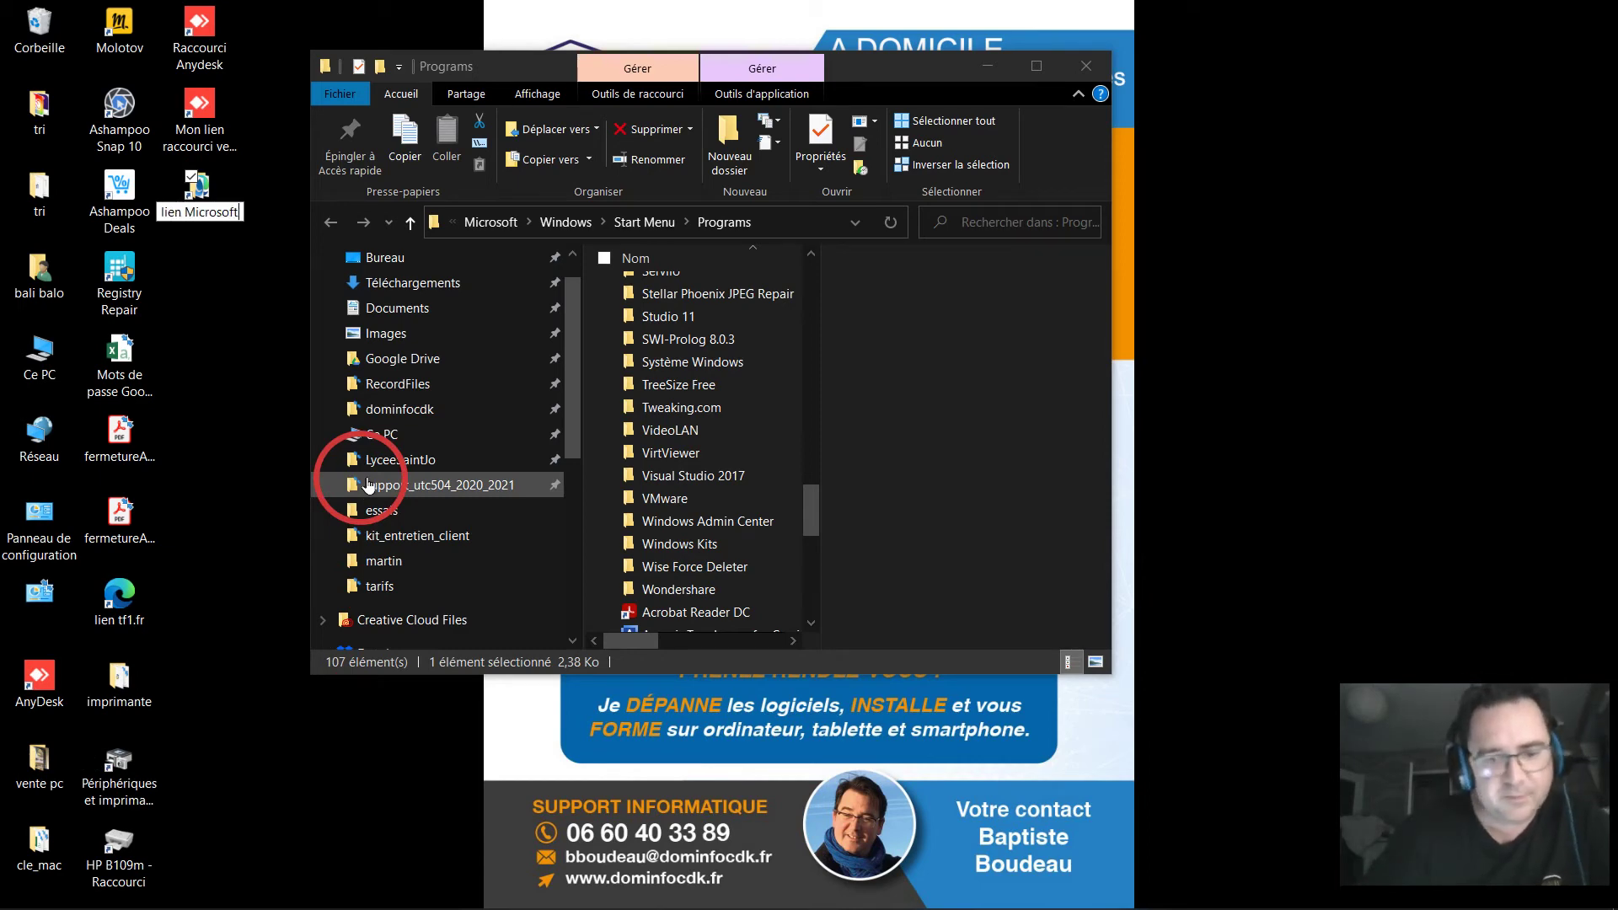
pyautogui.write('lien Microsoft Edge')
pyautogui.press('Return')
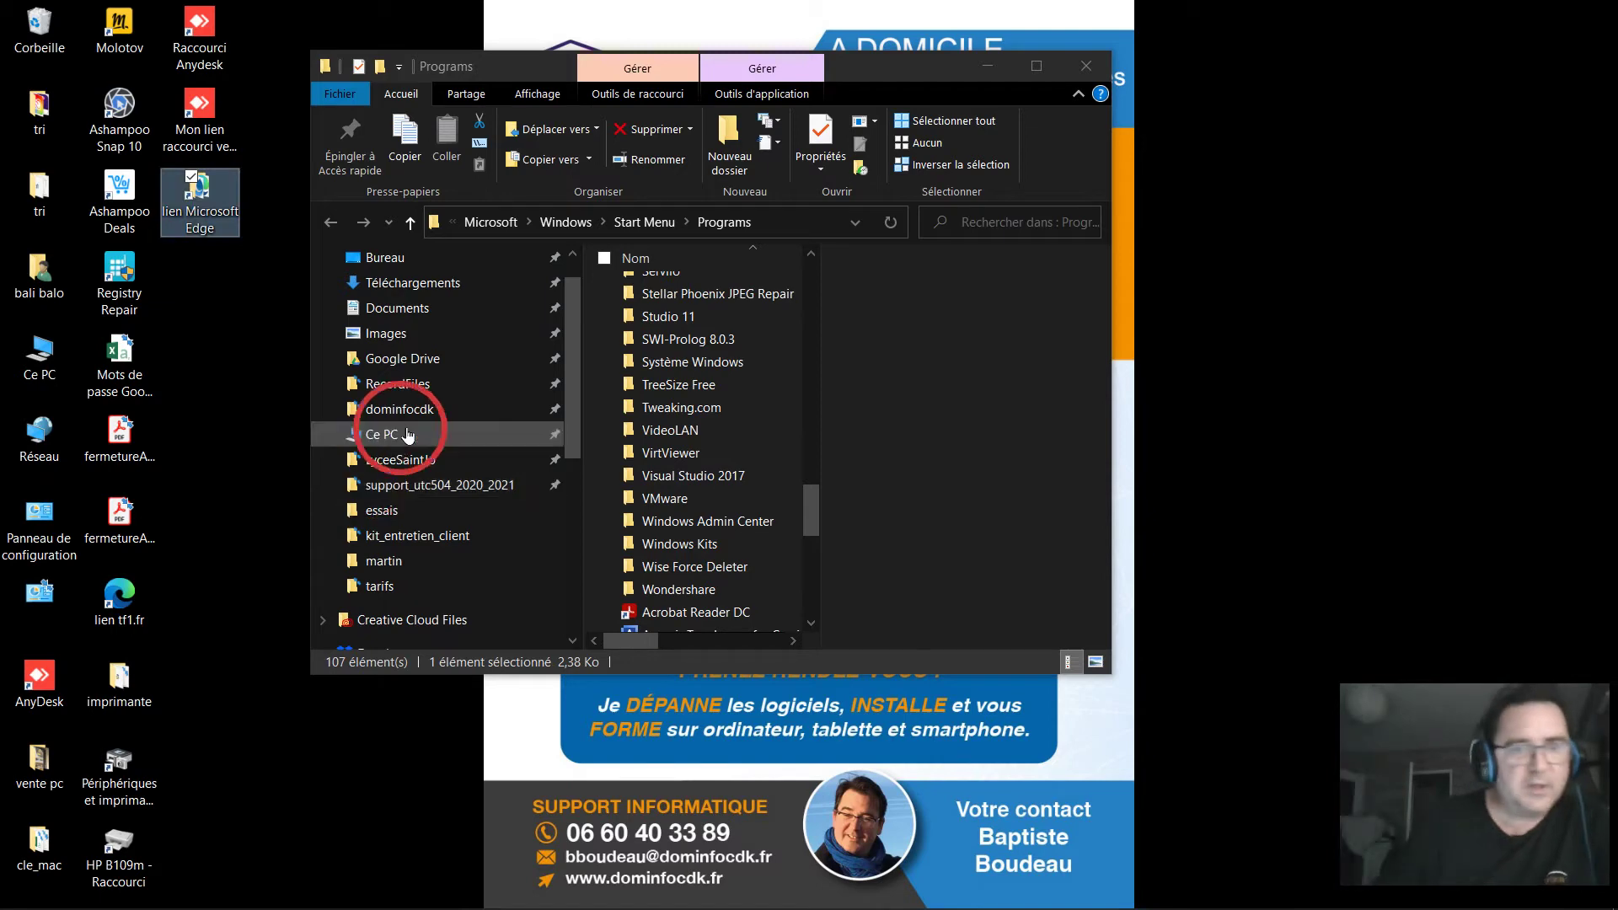
pyautogui.click(1107, 63)
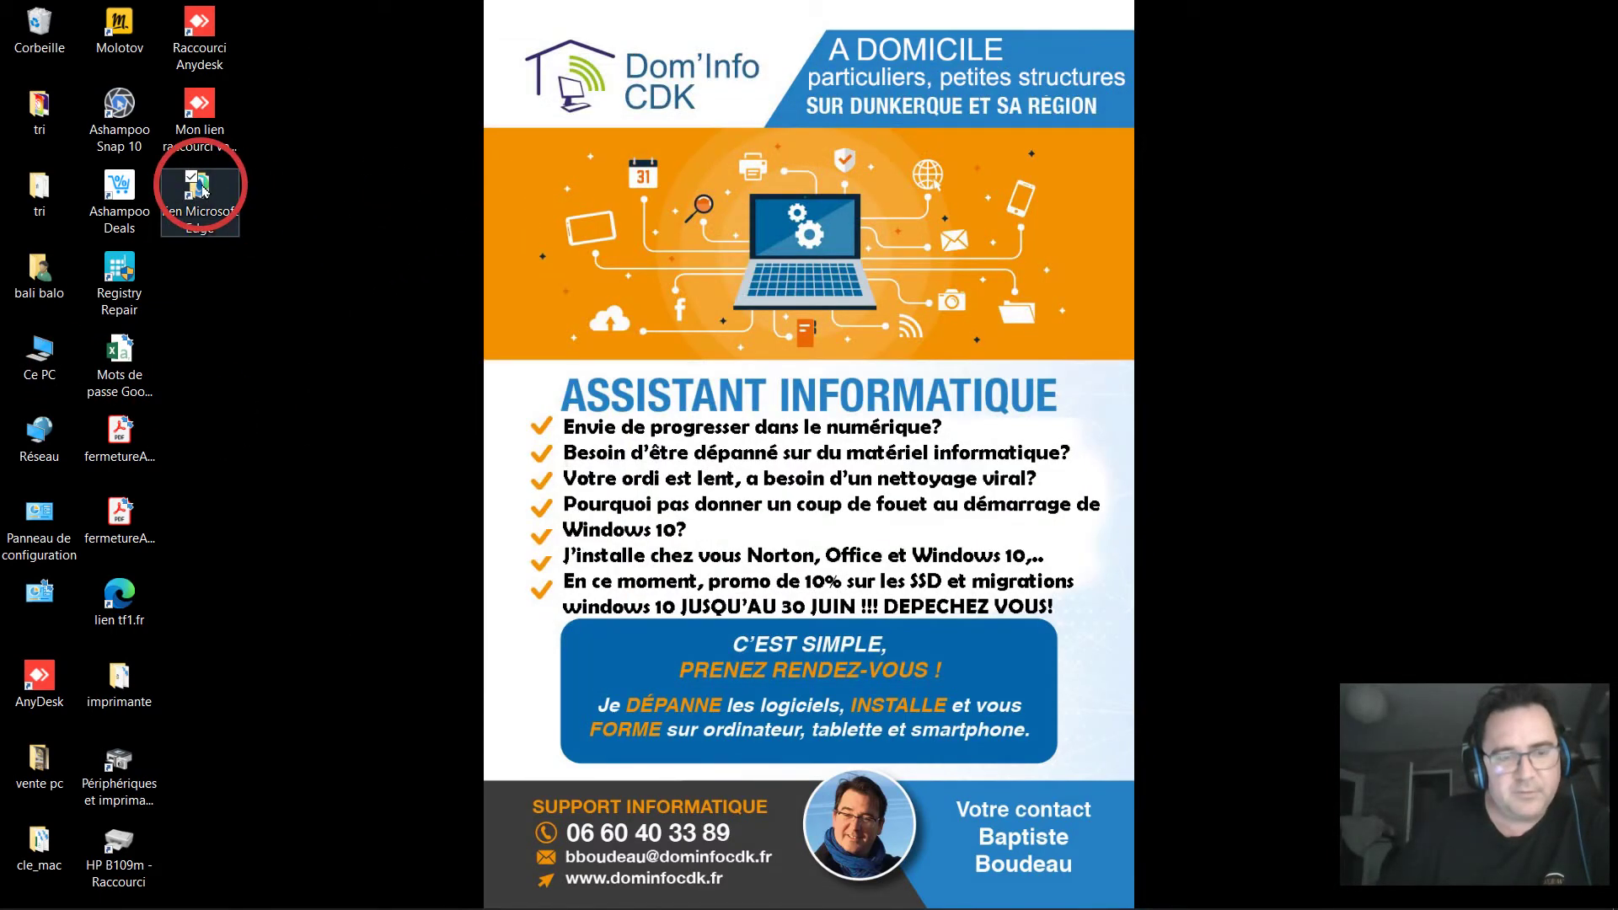
# - Pin the "lien Microsoft Edge" desktop shortcut to File Explorer on the taskbar and check its list of pinned items
pyautogui.rightClick(785, 903)
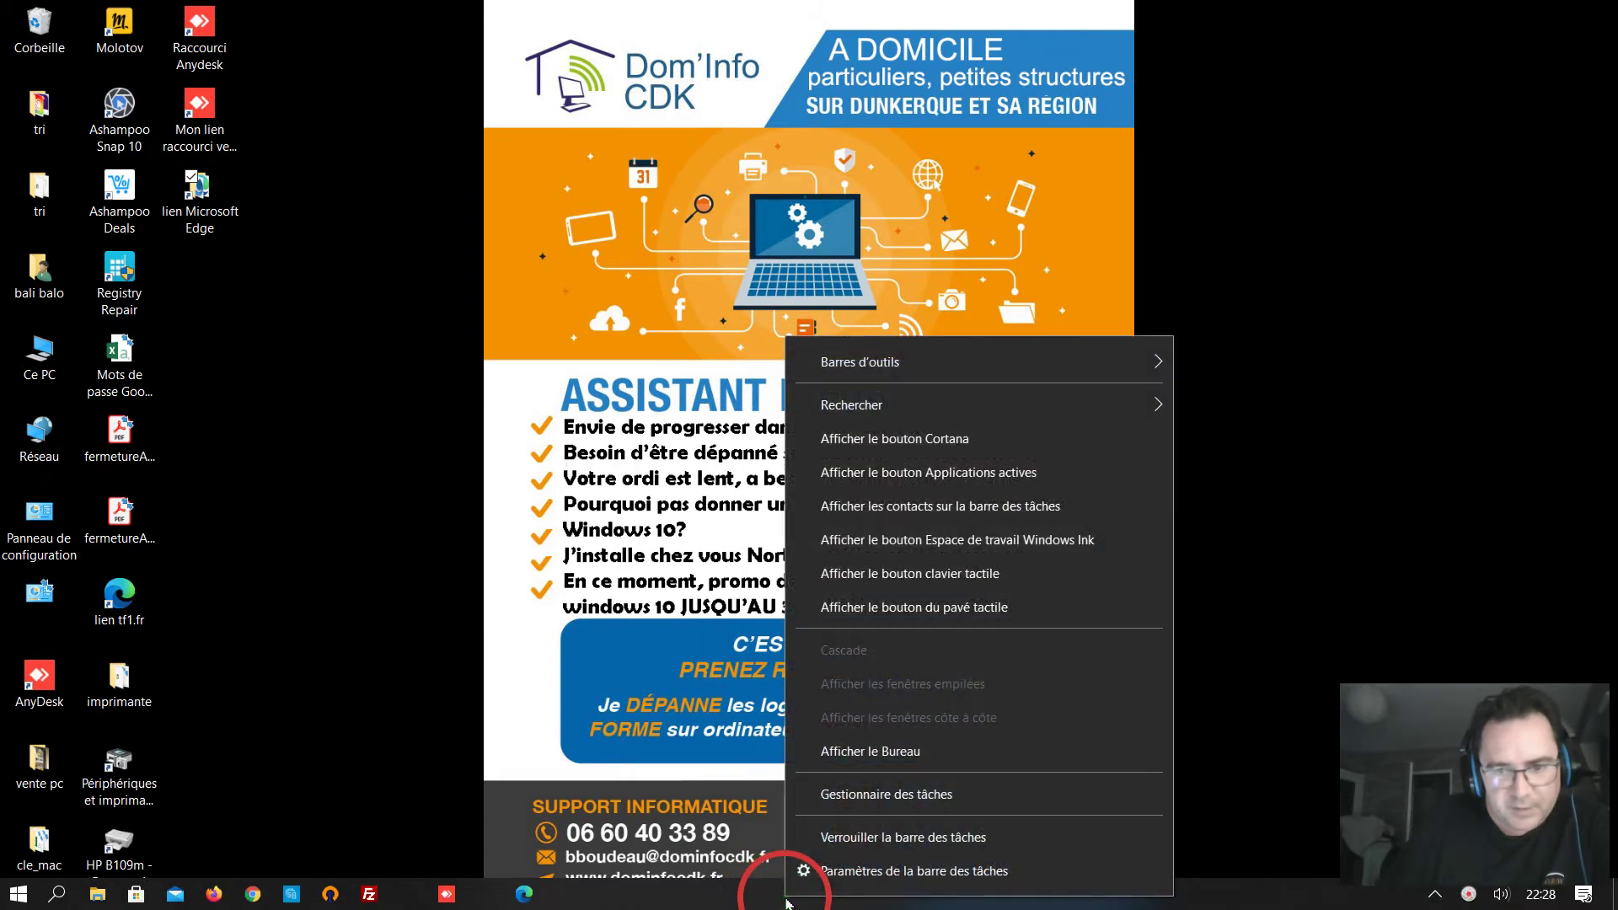
pyautogui.click(817, 843)
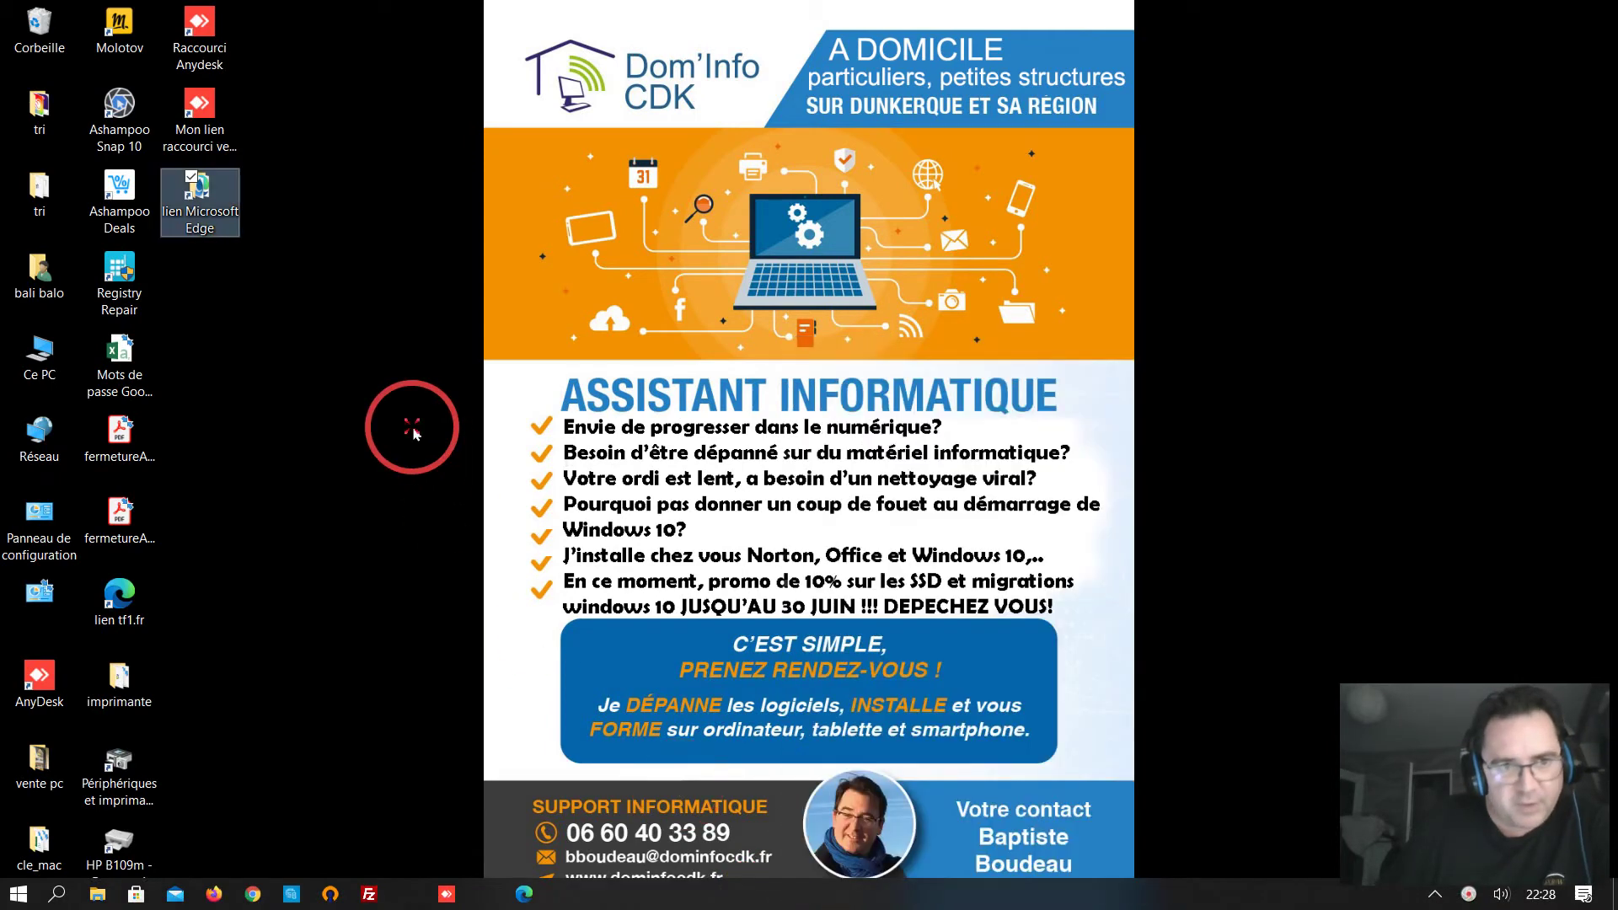
pyautogui.moveTo(221, 210); pyautogui.dragTo(607, 906)
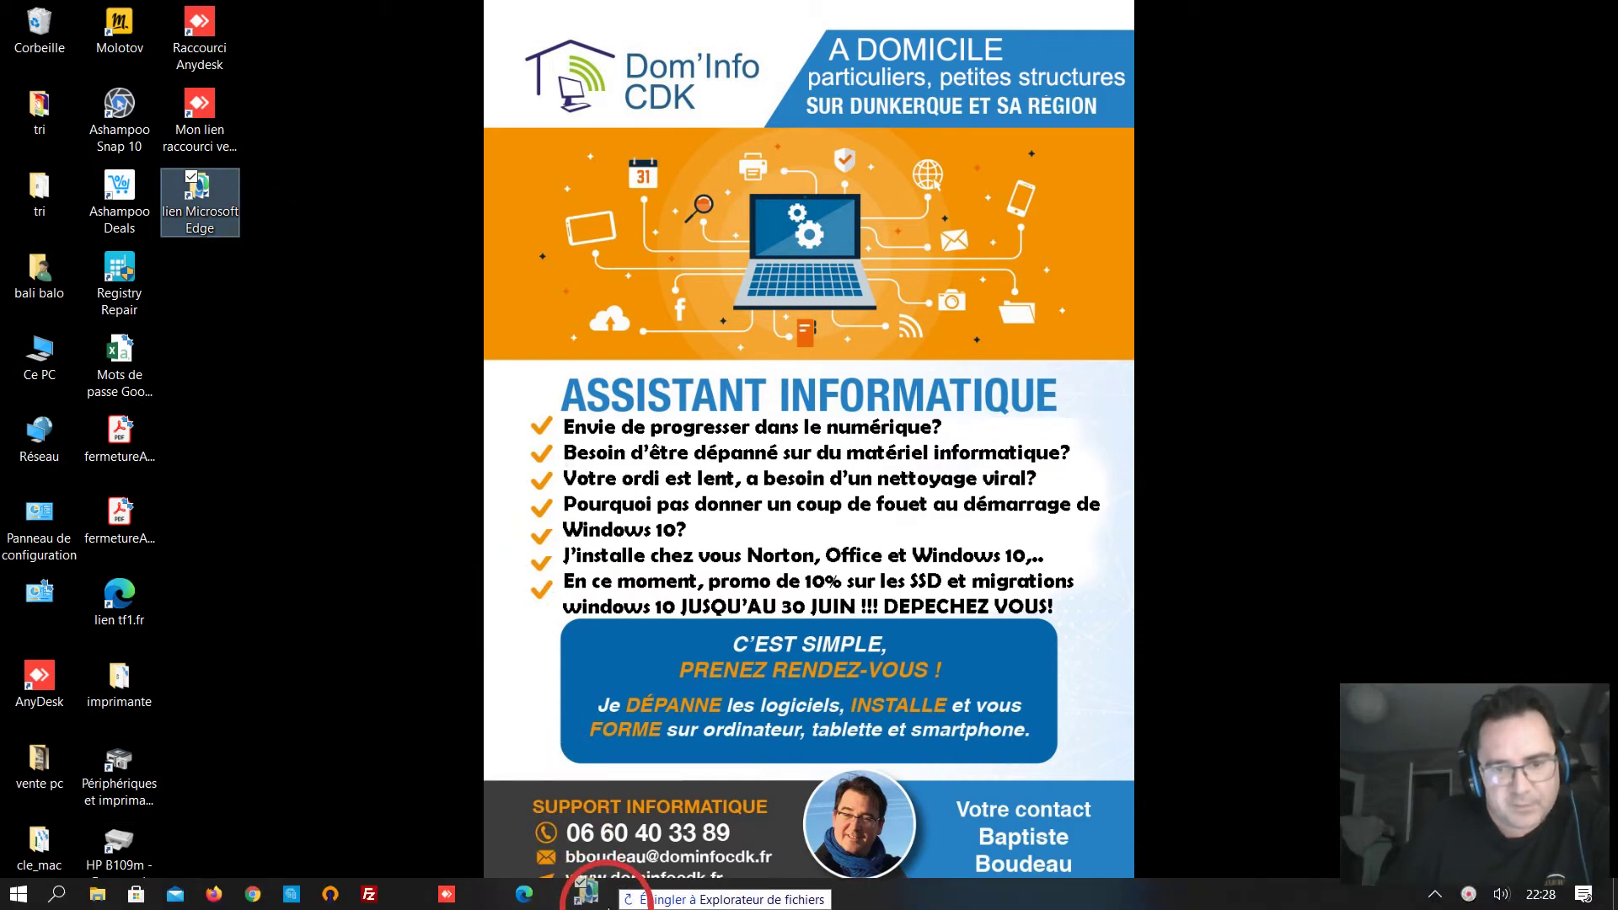
pyautogui.moveTo(606, 906); pyautogui.dragTo(647, 903)
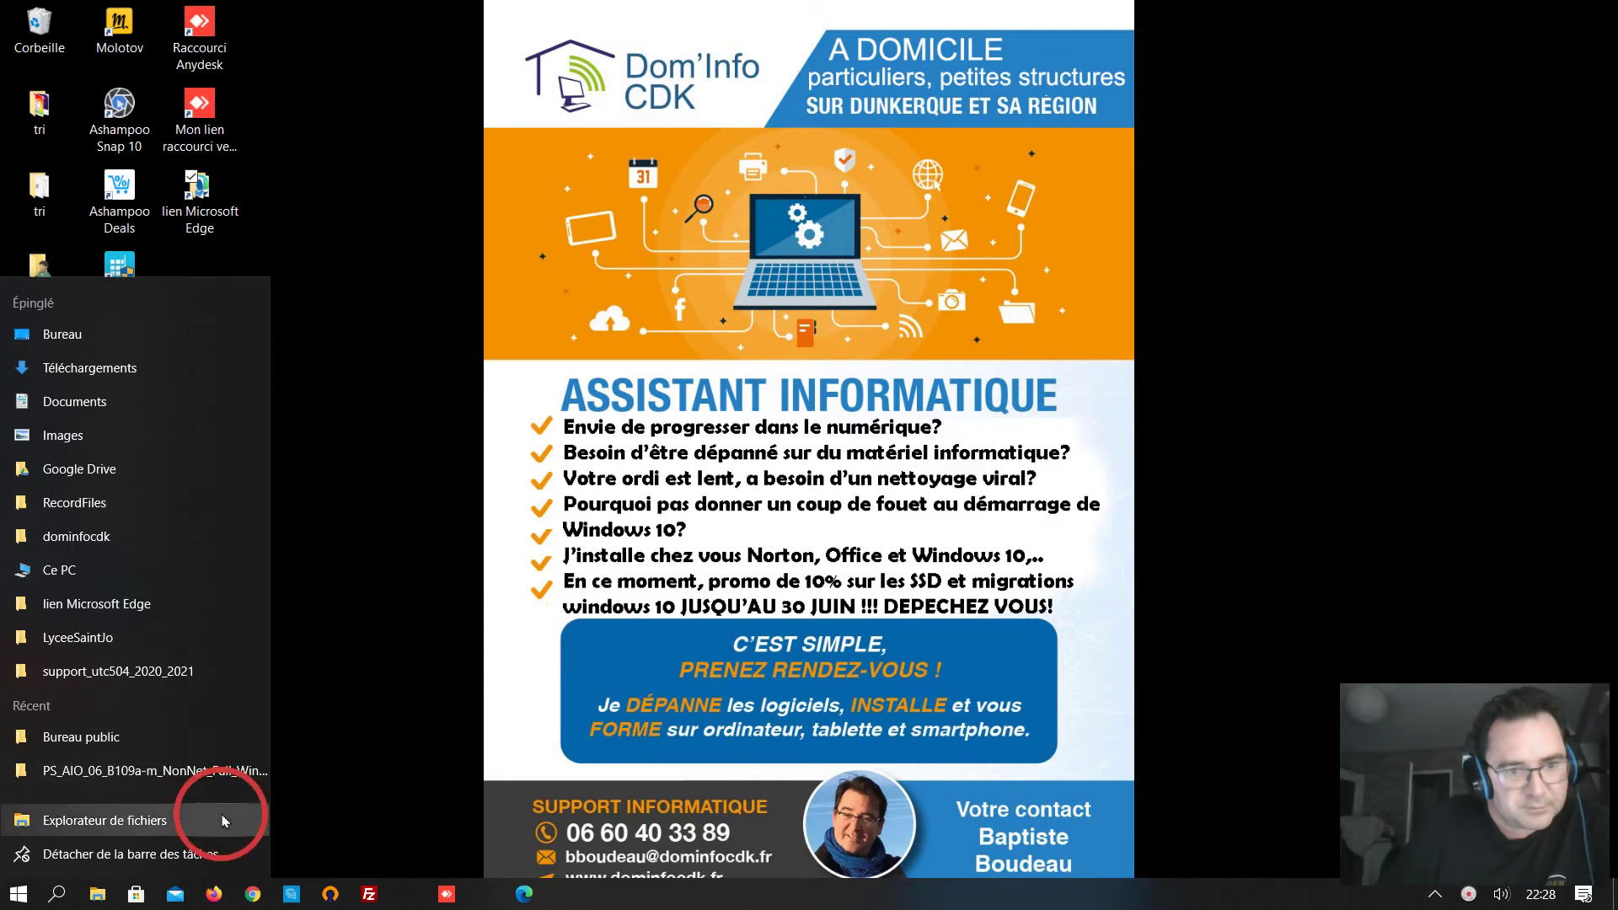
pyautogui.click(628, 903)
pyautogui.doubleClick(197, 192)
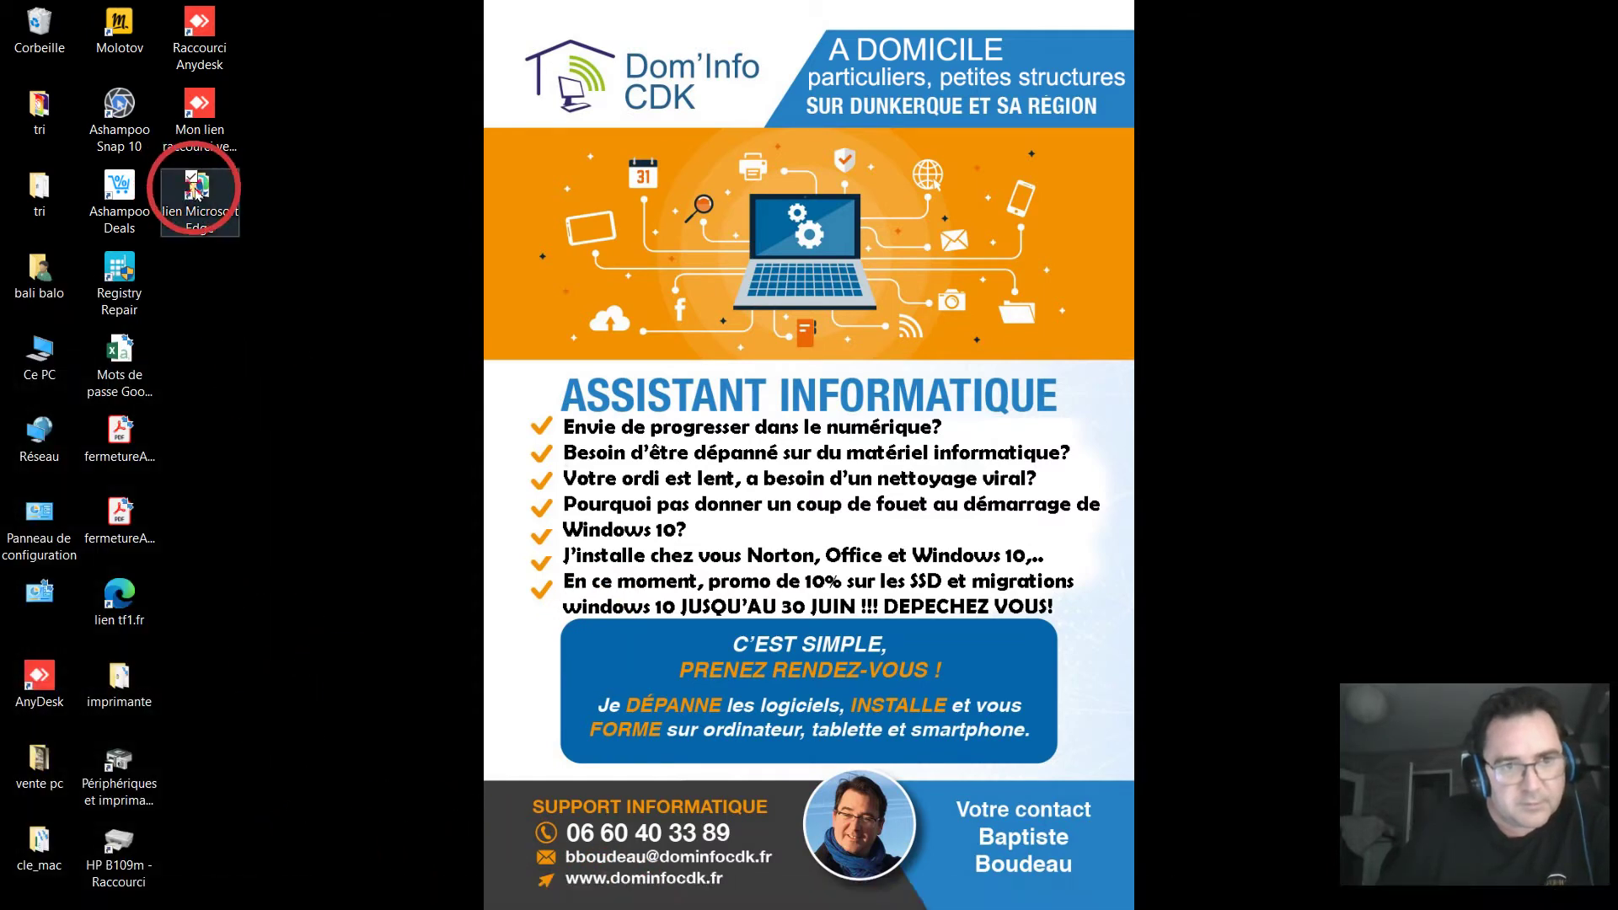
pyautogui.moveTo(196, 192); pyautogui.dragTo(657, 900)
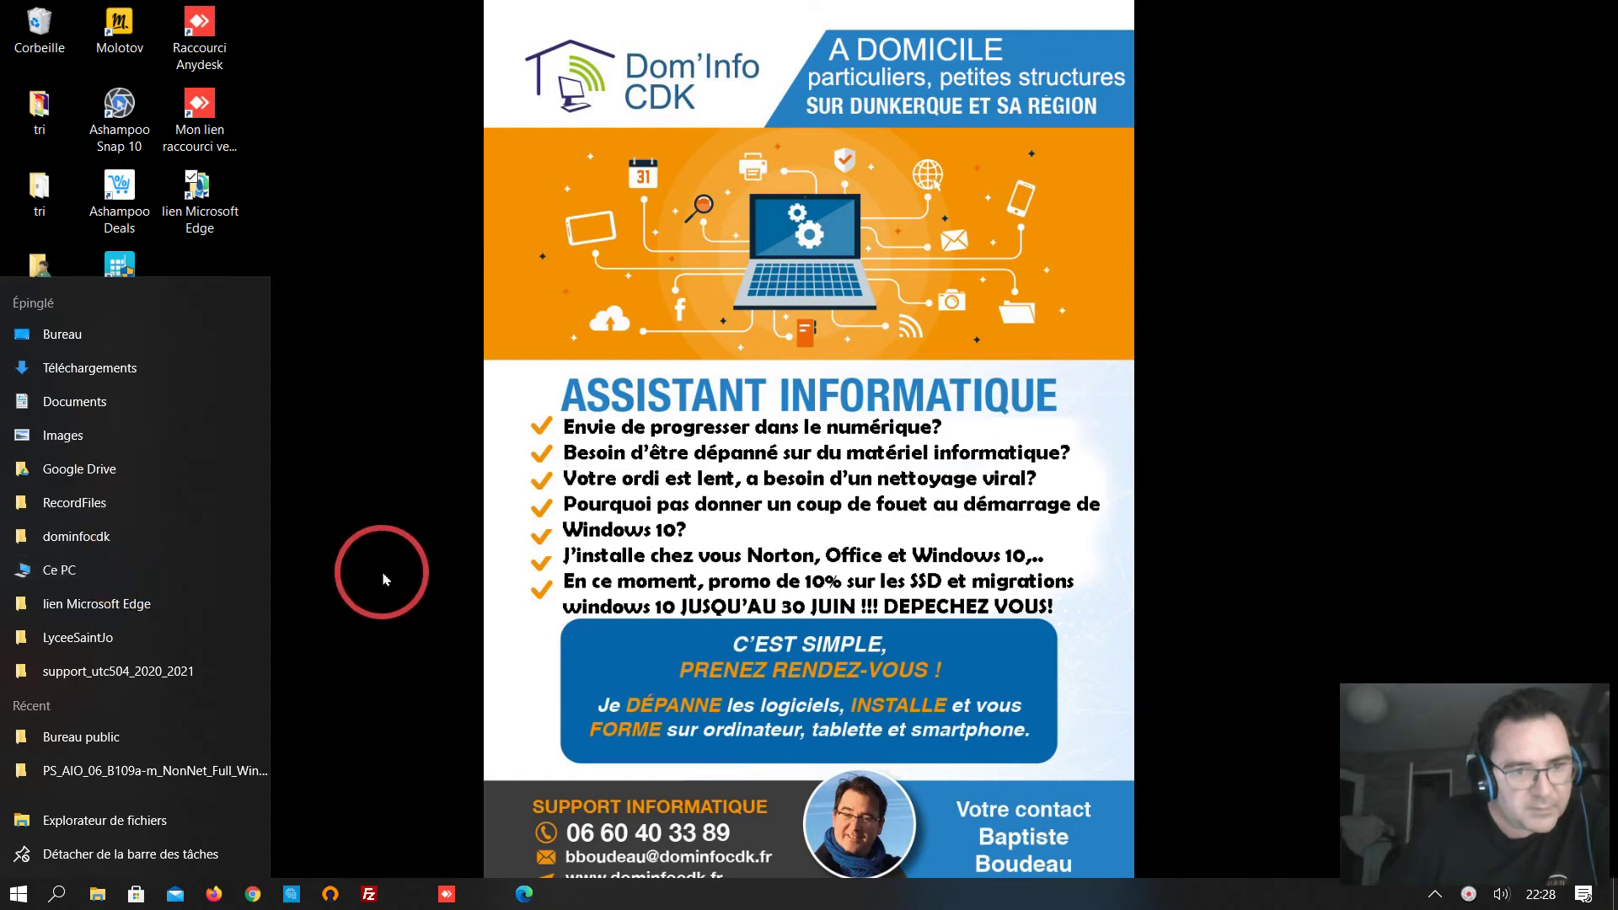
pyautogui.click(385, 567)
pyautogui.click(375, 156)
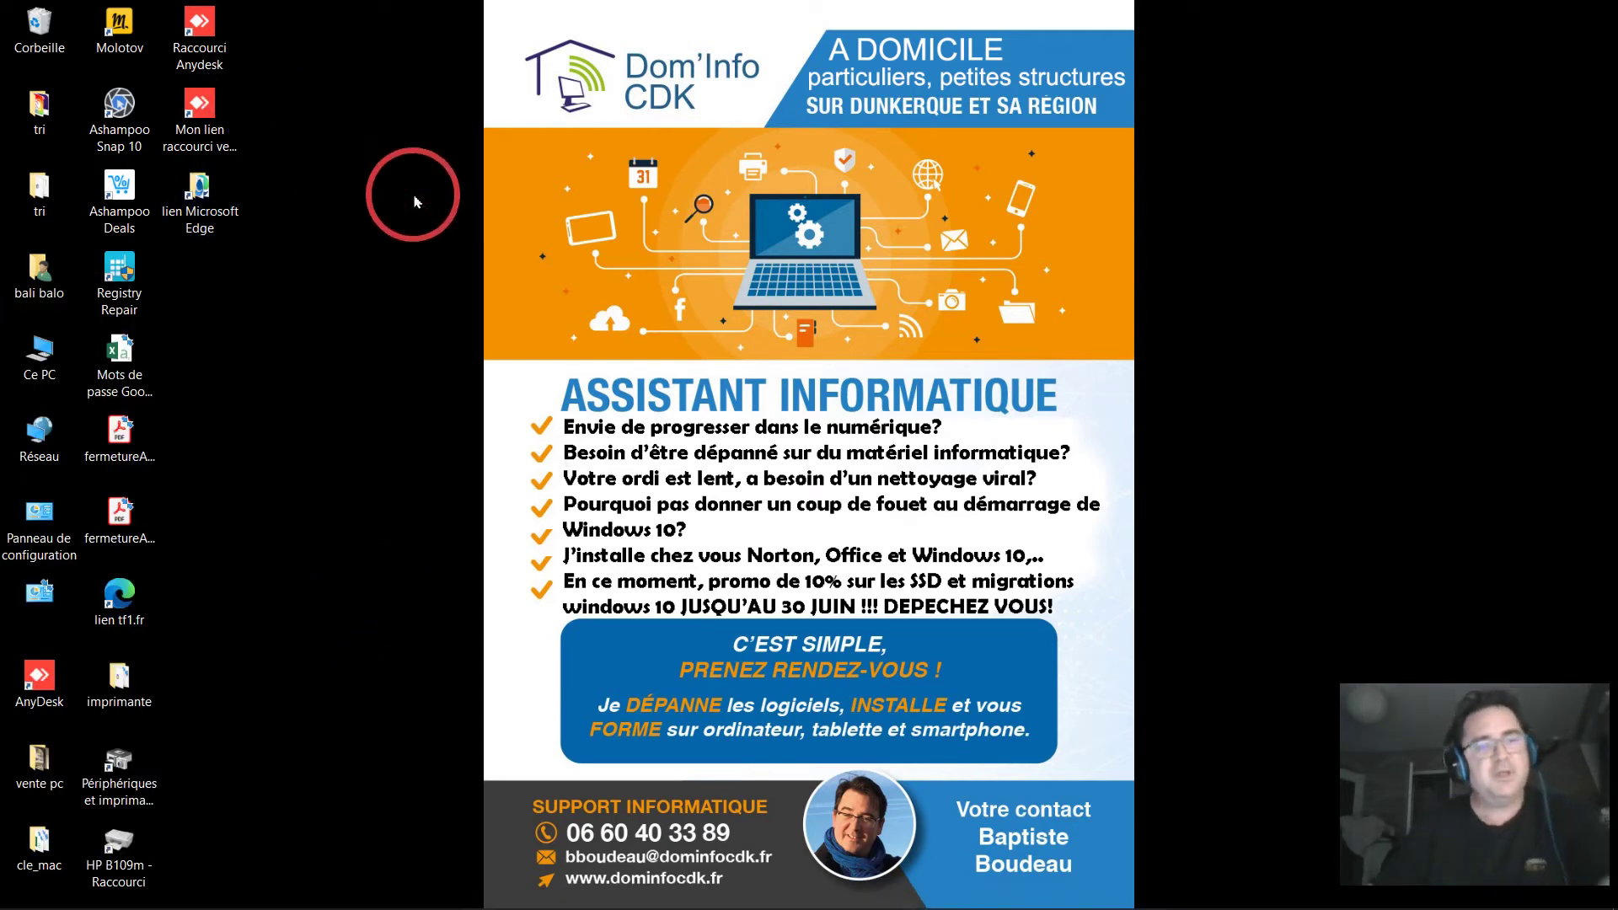
# - Open Microsoft Edge, search the web for "france2" and open the France 2 page on france.tv
pyautogui.moveTo(118, 893)
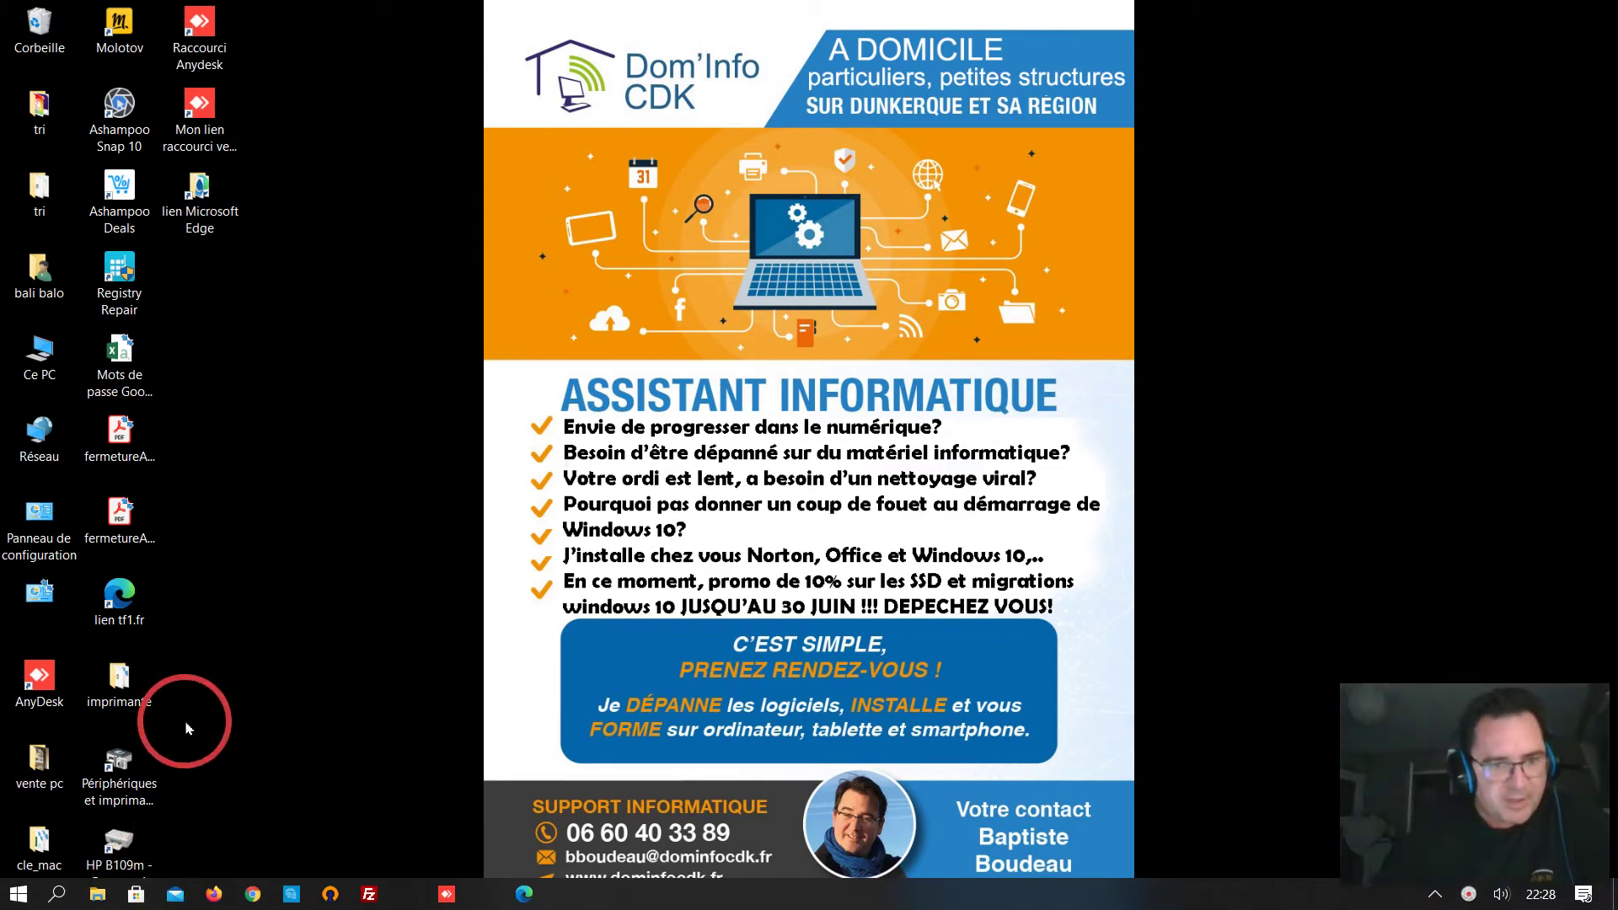
pyautogui.moveTo(307, 901)
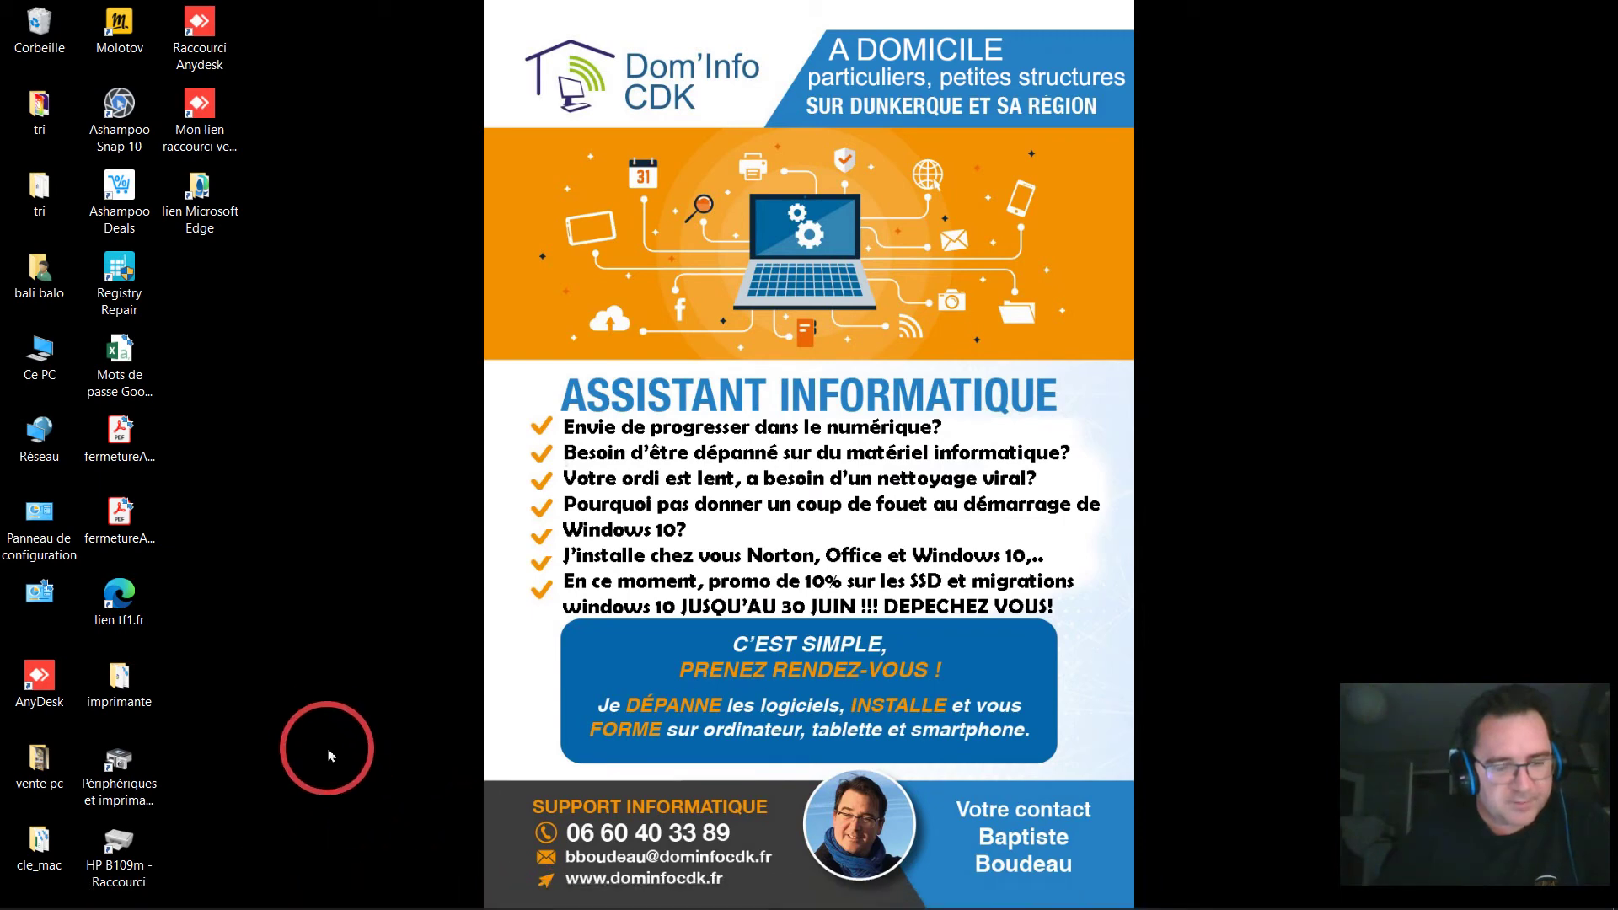
pyautogui.moveTo(374, 902)
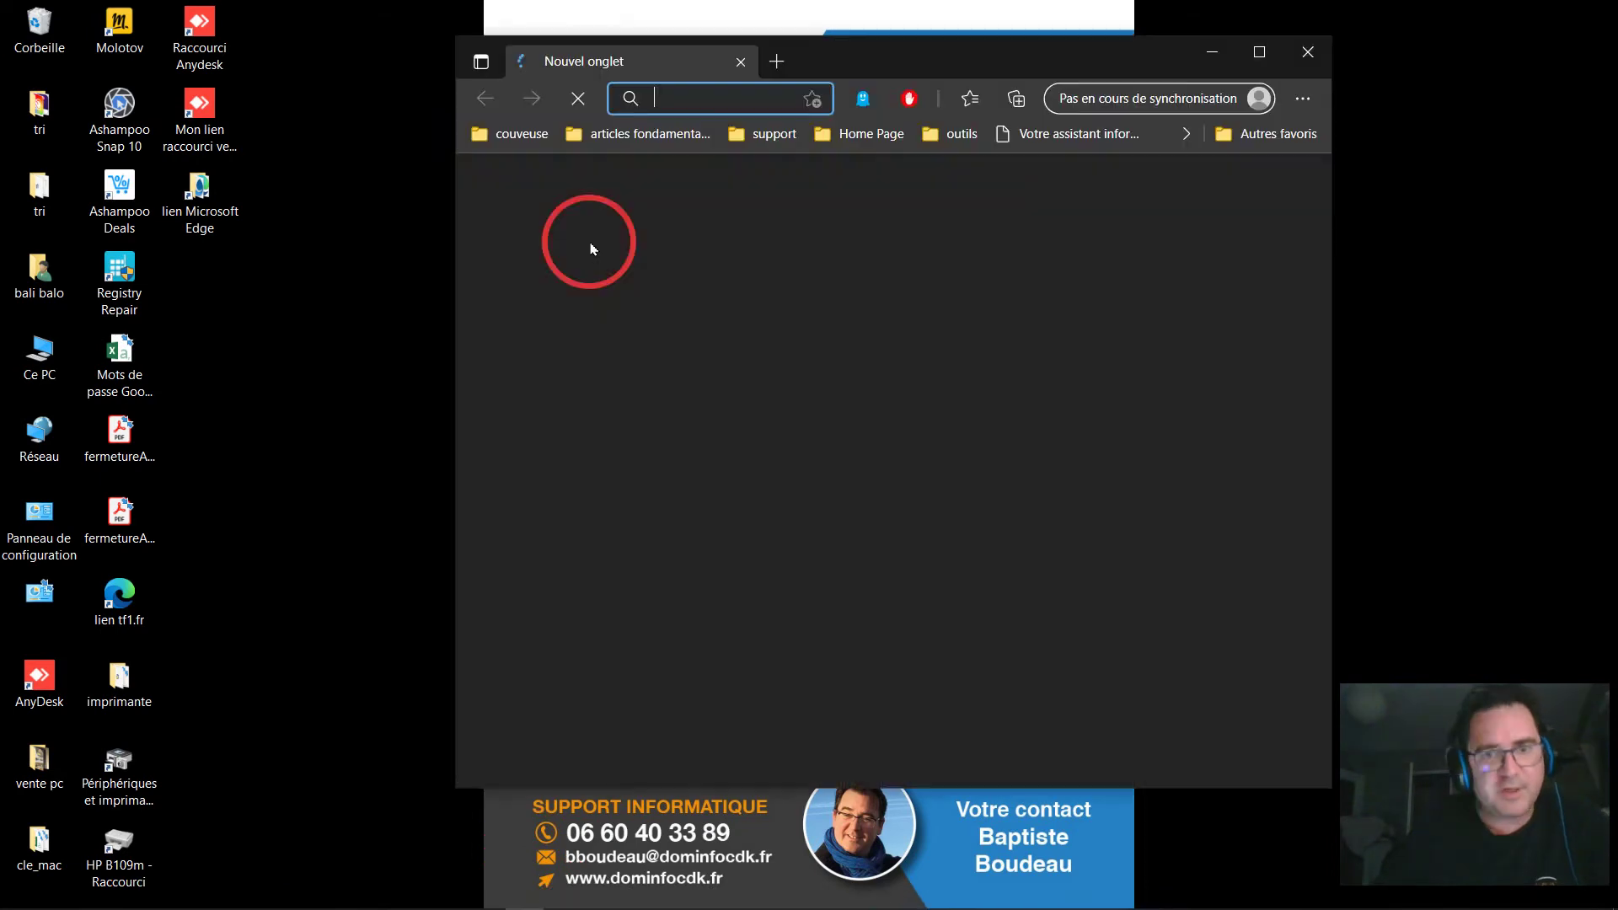
pyautogui.click(689, 105)
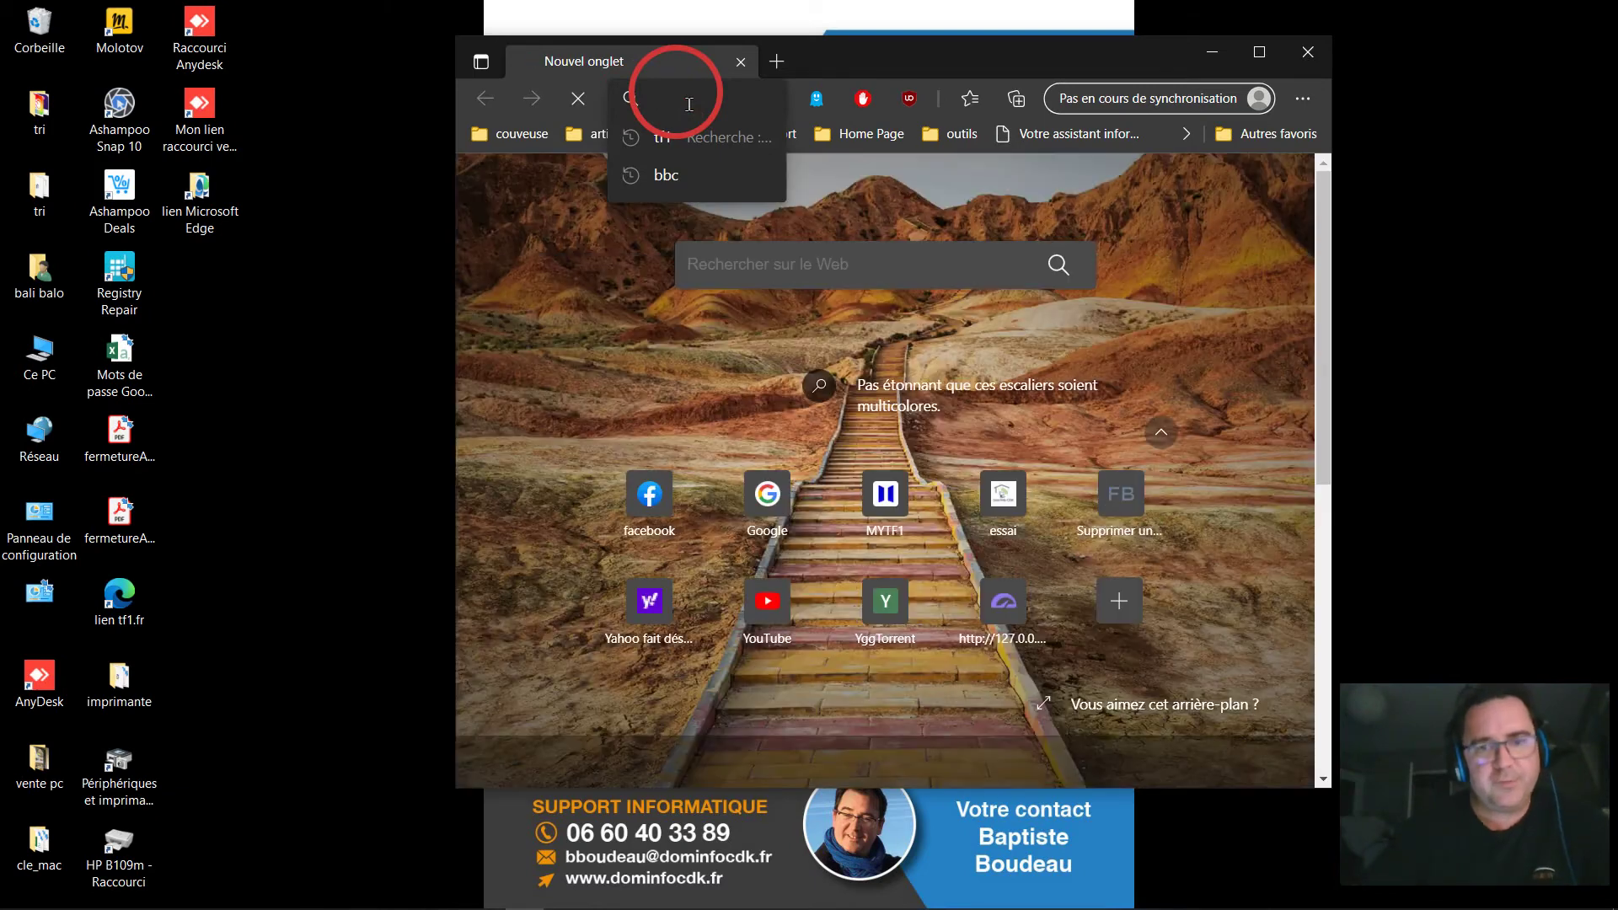
pyautogui.click(813, 266)
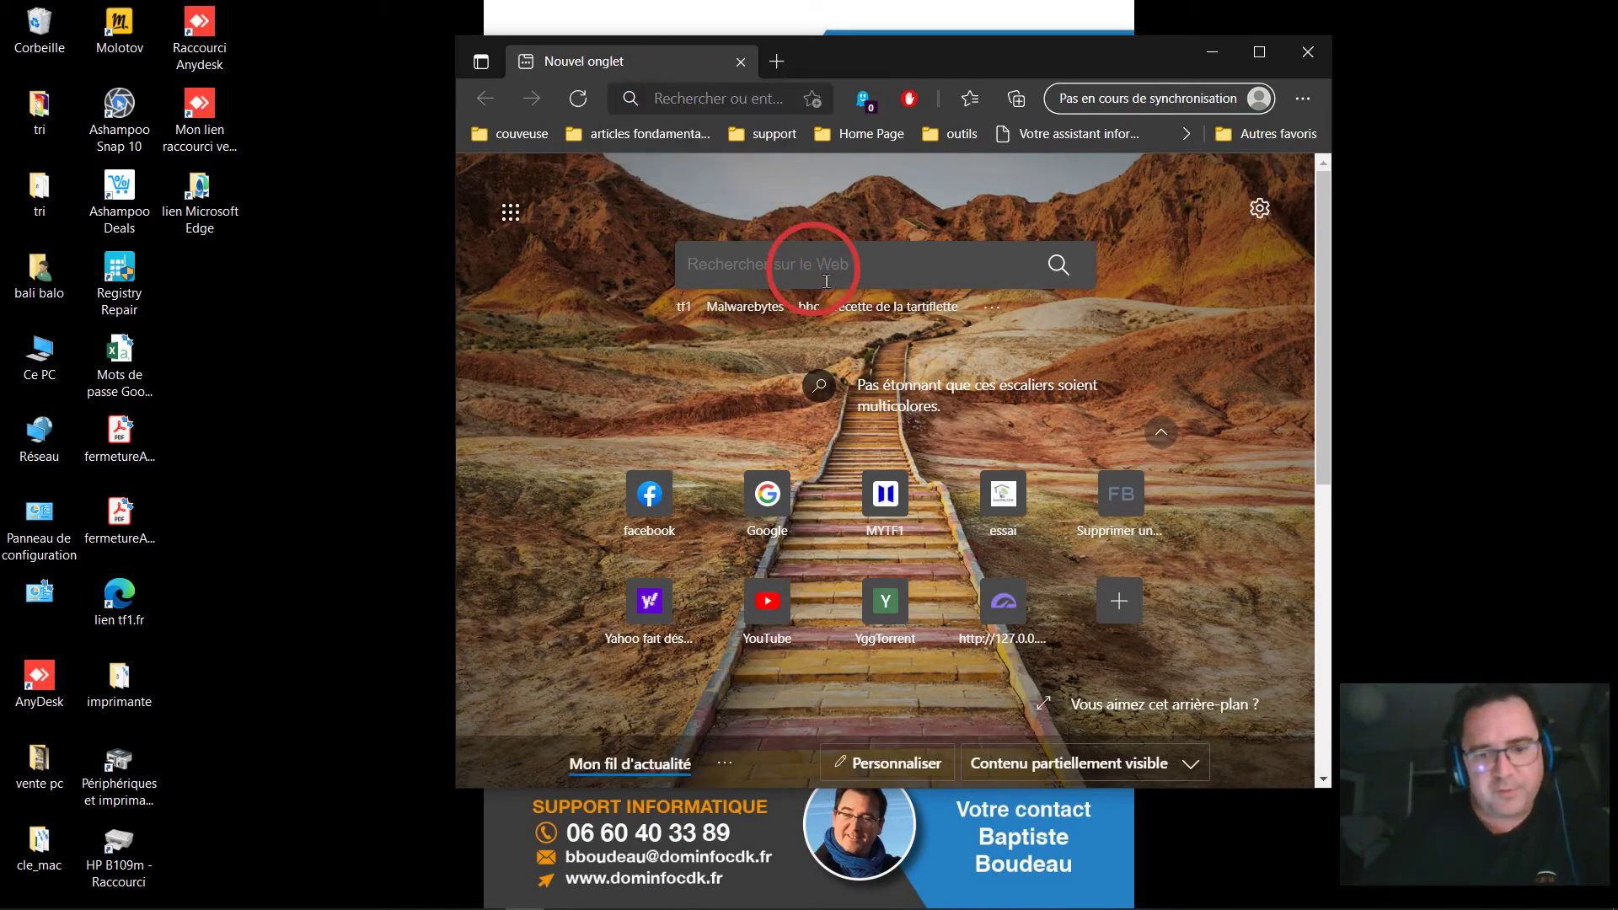
pyautogui.click(820, 284)
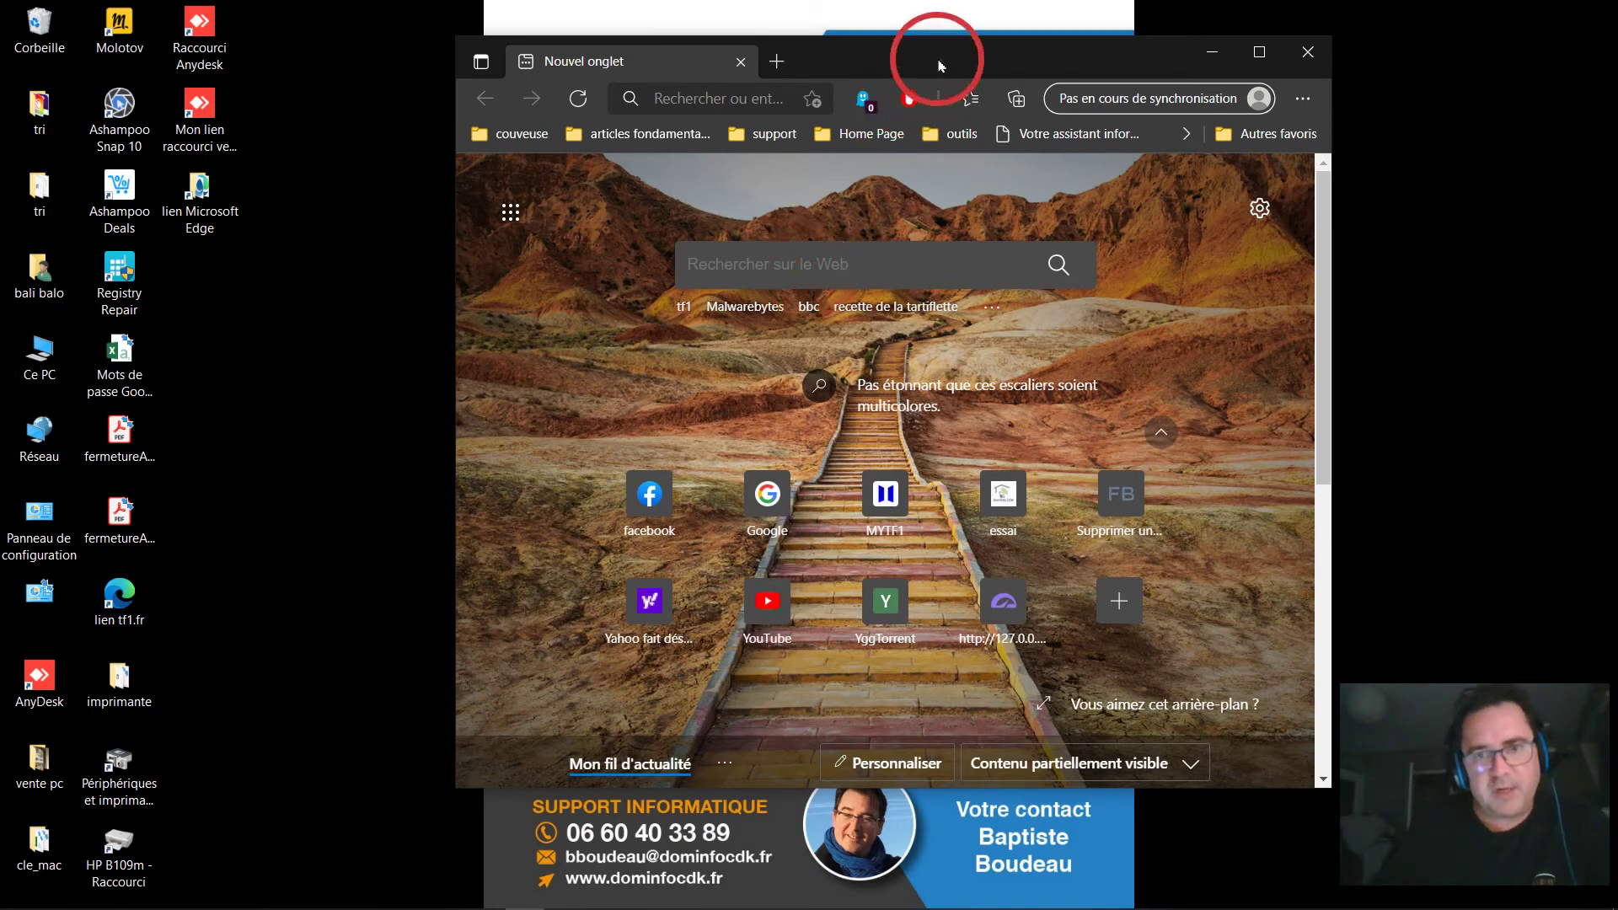
pyautogui.moveTo(936, 54); pyautogui.dragTo(862, 45)
pyautogui.write('france2')
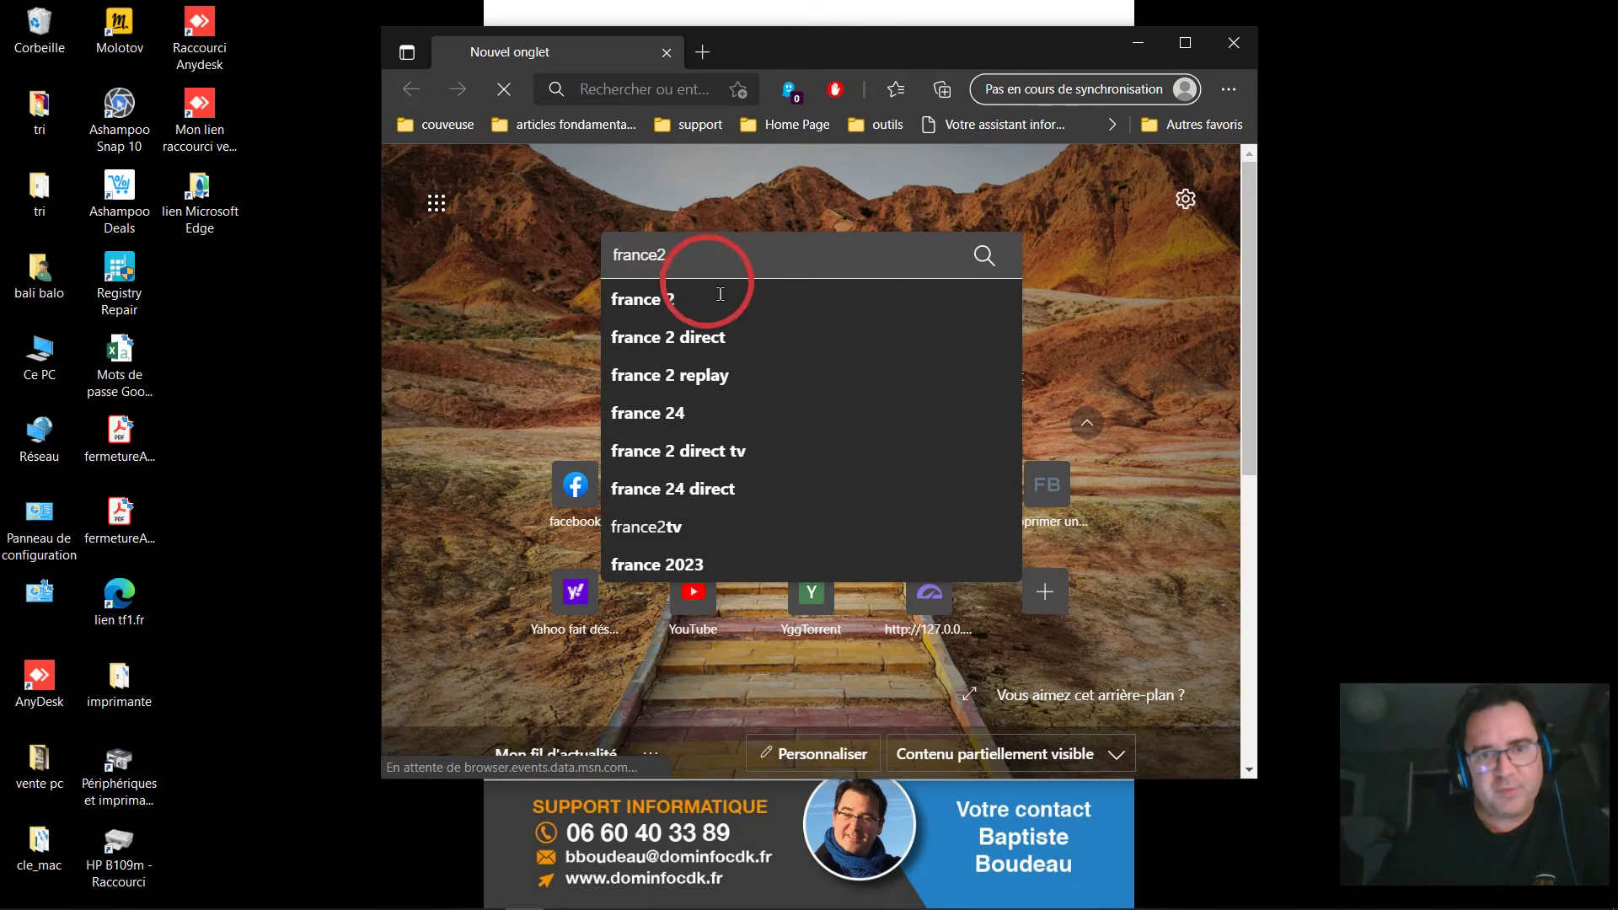
pyautogui.press('Return')
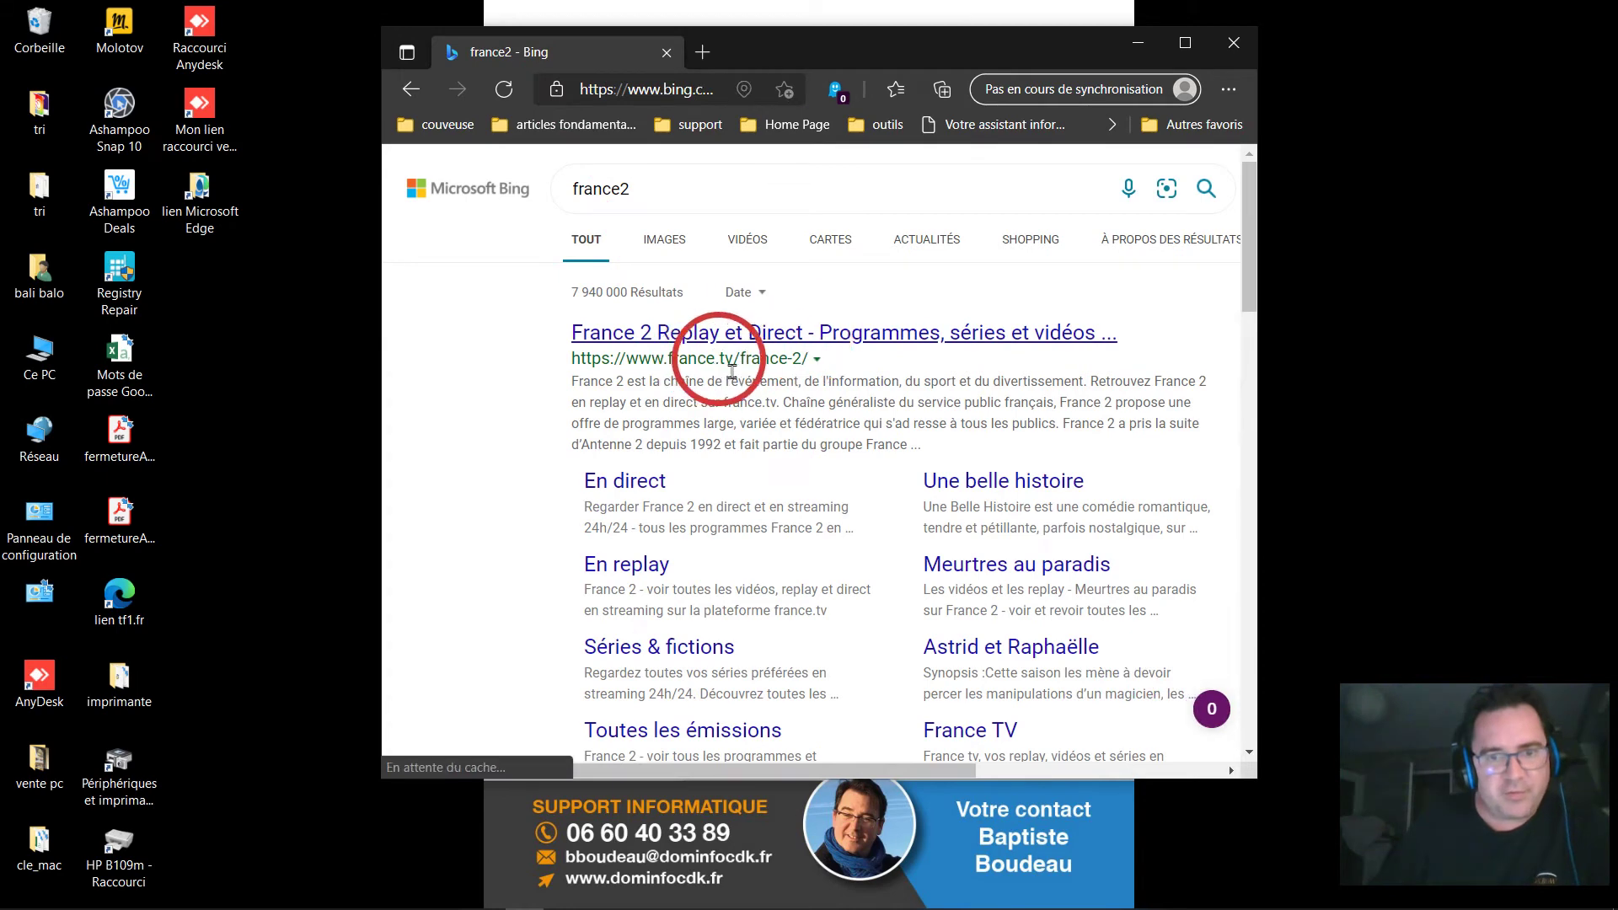
pyautogui.click(789, 334)
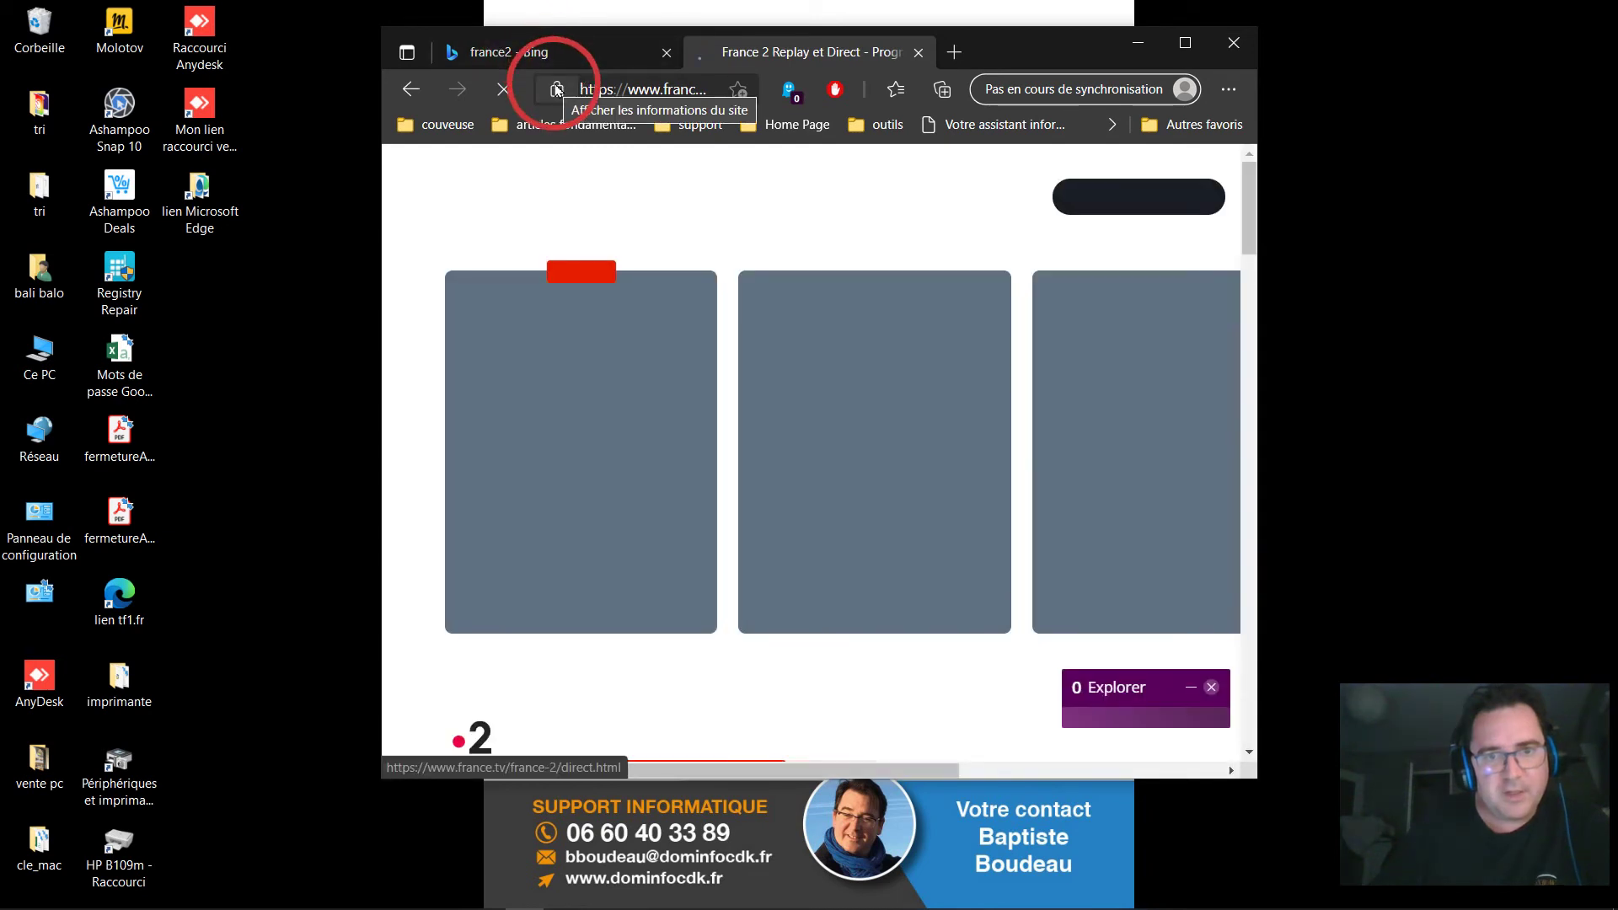
# - Create a desktop shortcut to the open France 2 page and place it below the "lien Microsoft Edge" shortcut
pyautogui.moveTo(580, 123); pyautogui.dragTo(289, 439)
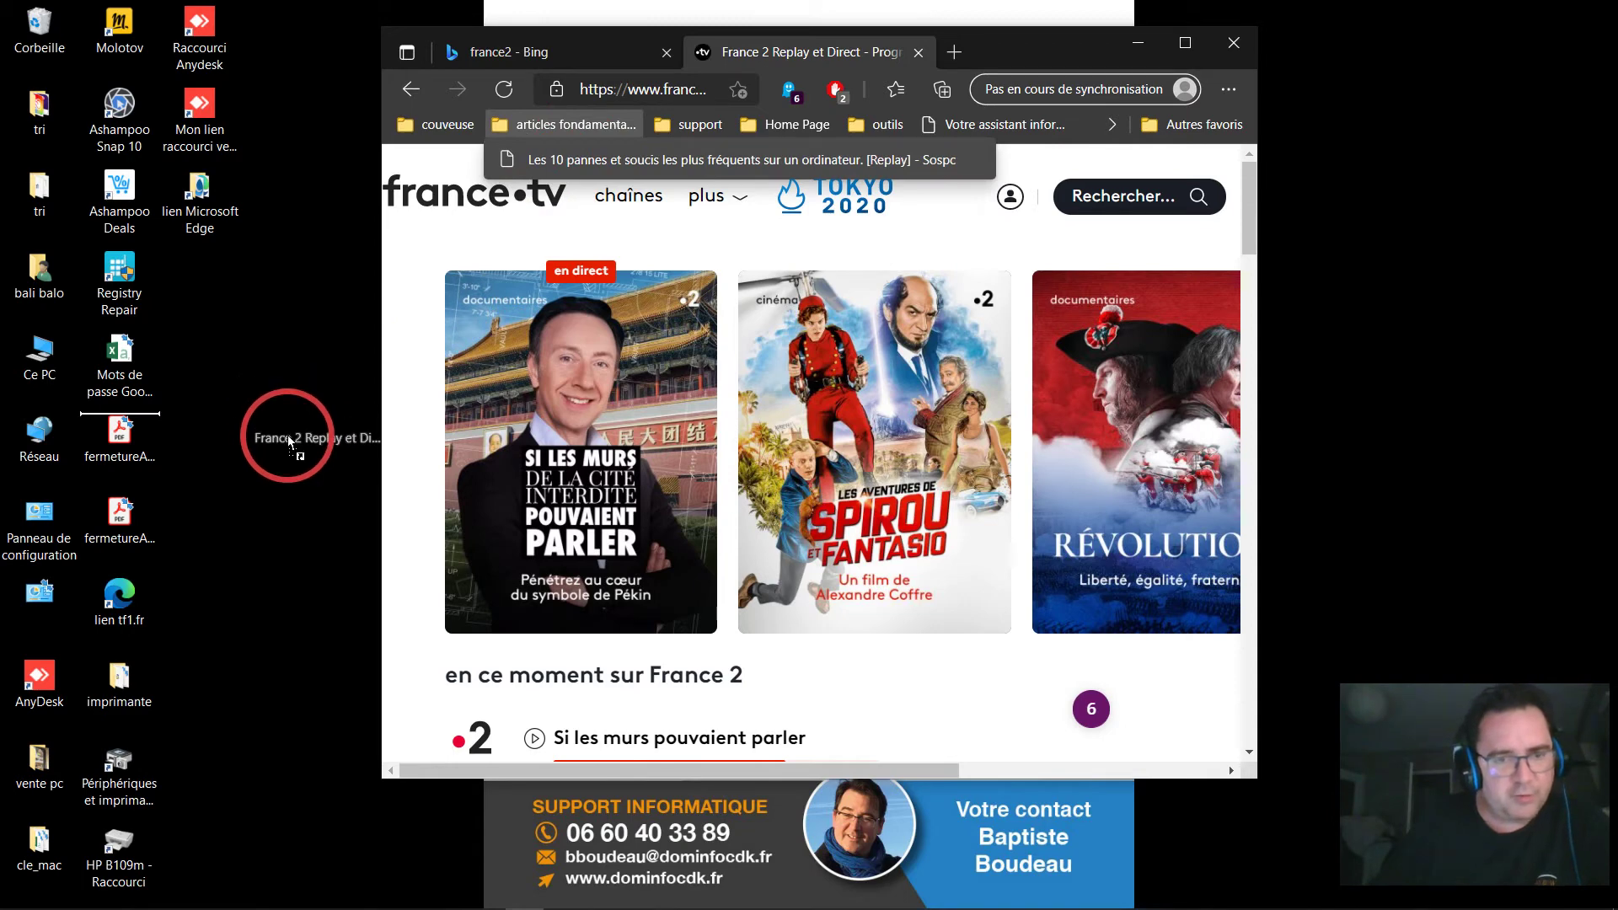
pyautogui.moveTo(286, 435); pyautogui.dragTo(287, 435)
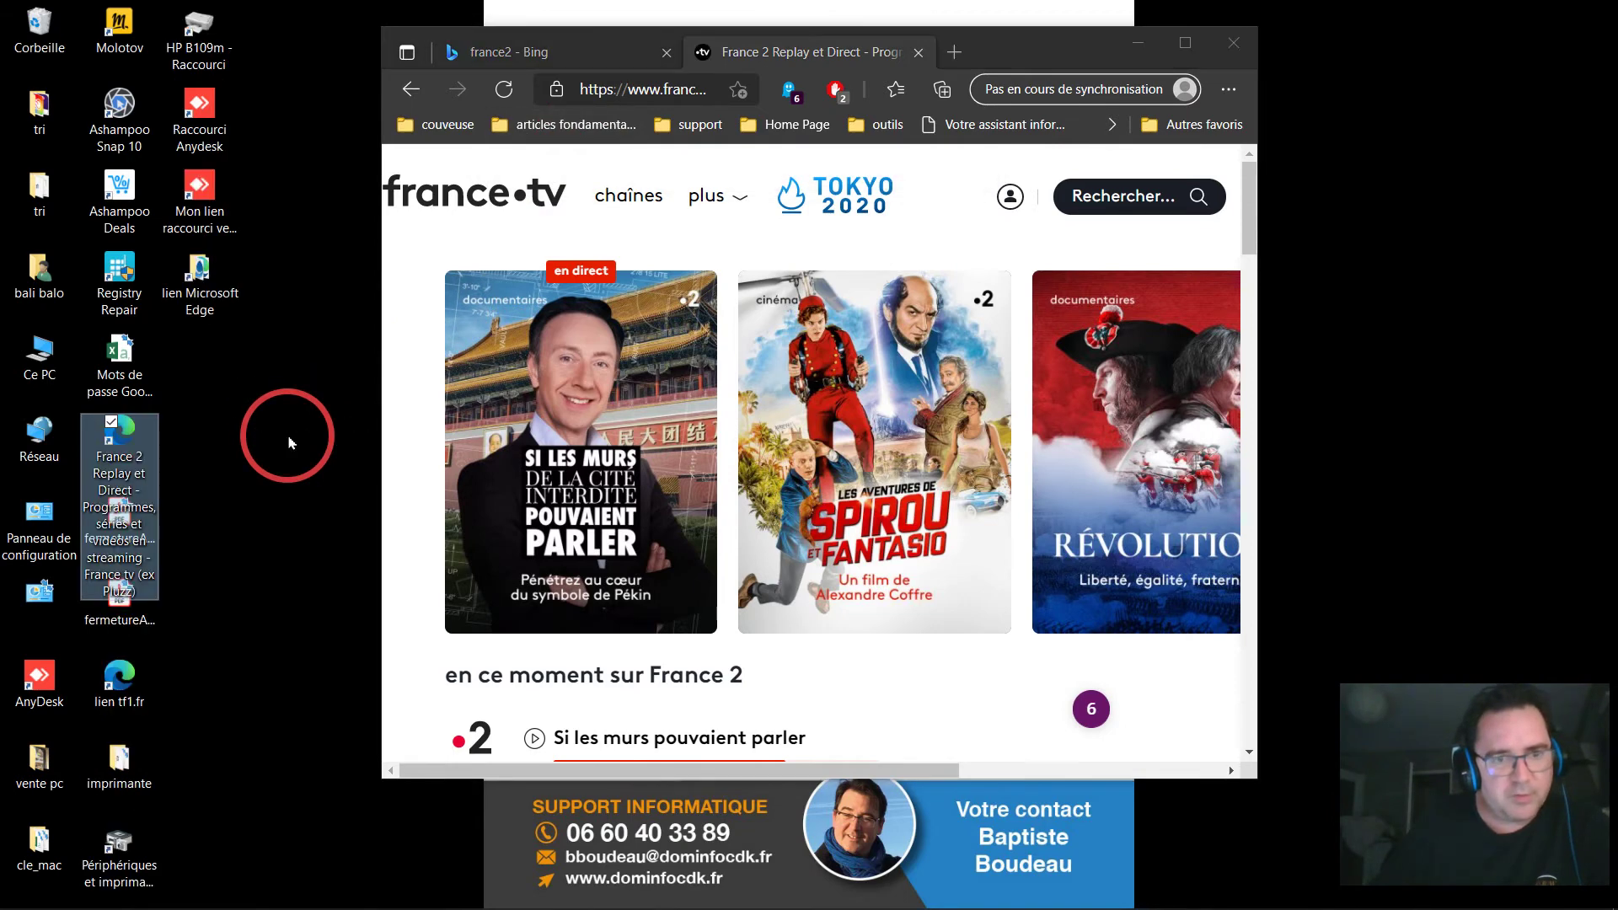
pyautogui.moveTo(124, 472); pyautogui.dragTo(240, 411)
# - Rename the new France 2 desktop shortcut as "france 2 raccourci"
pyautogui.rightClick(226, 395)
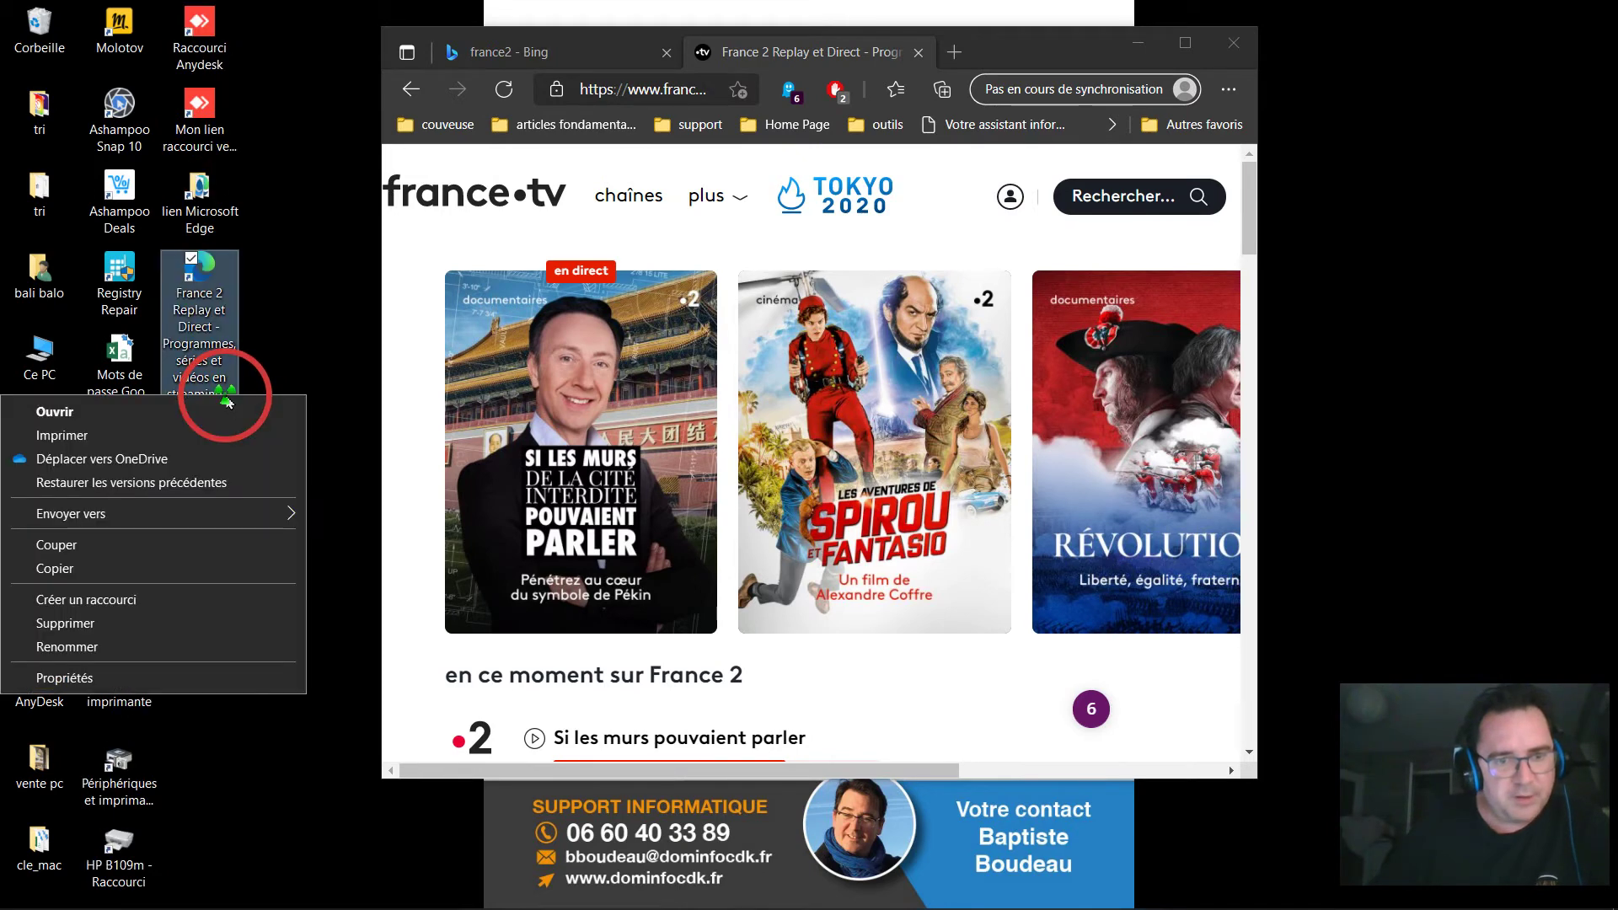
pyautogui.click(214, 656)
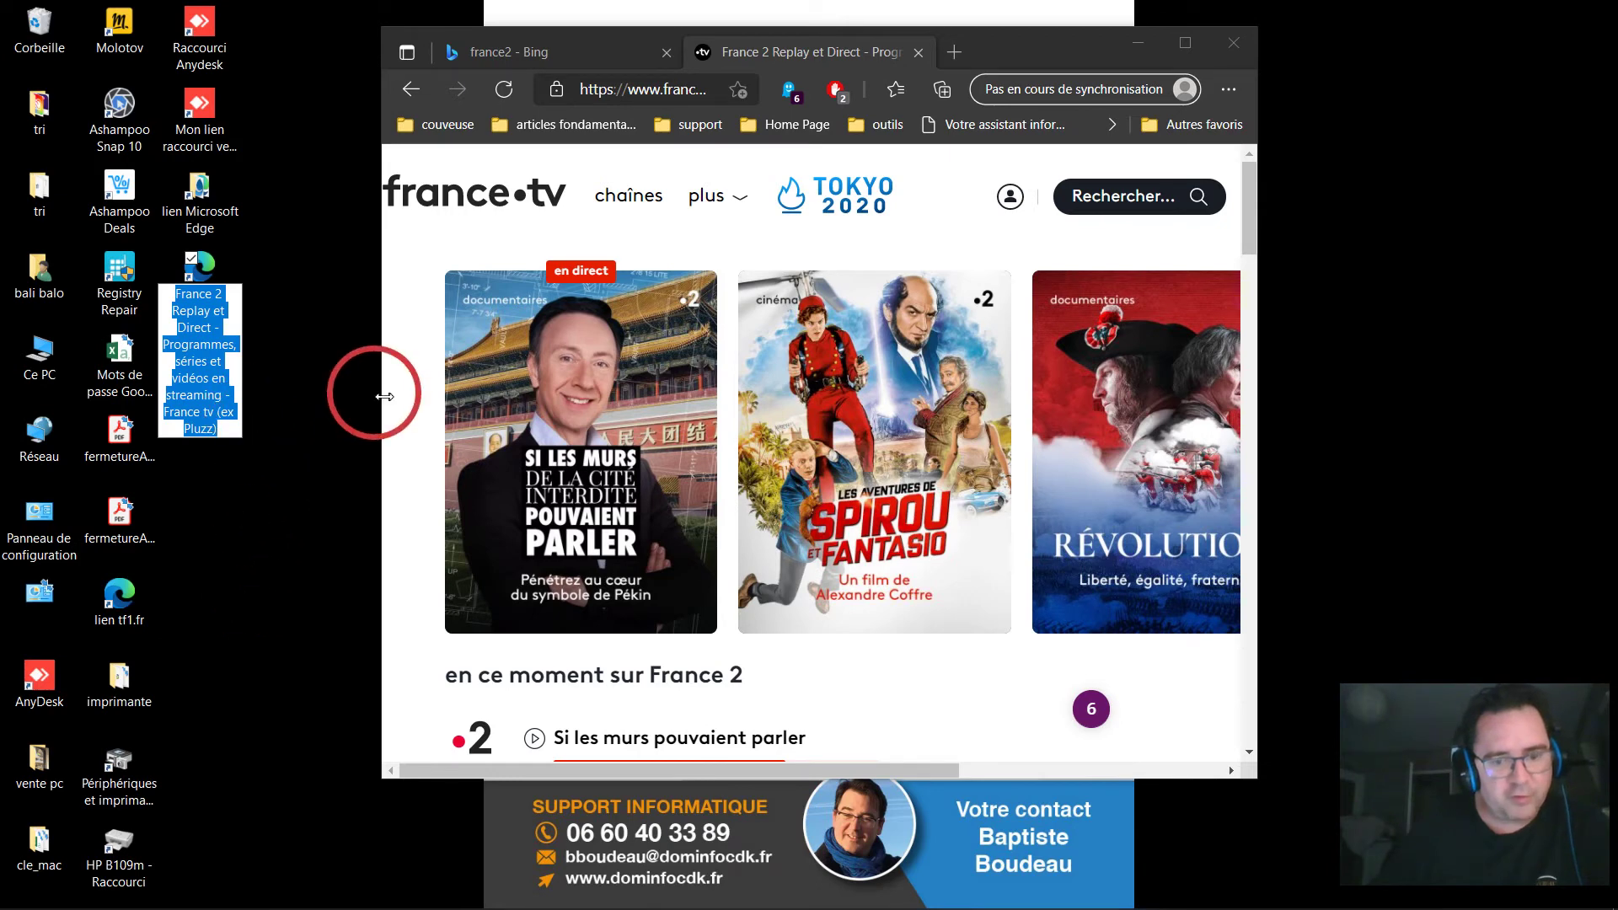
pyautogui.write('franc')
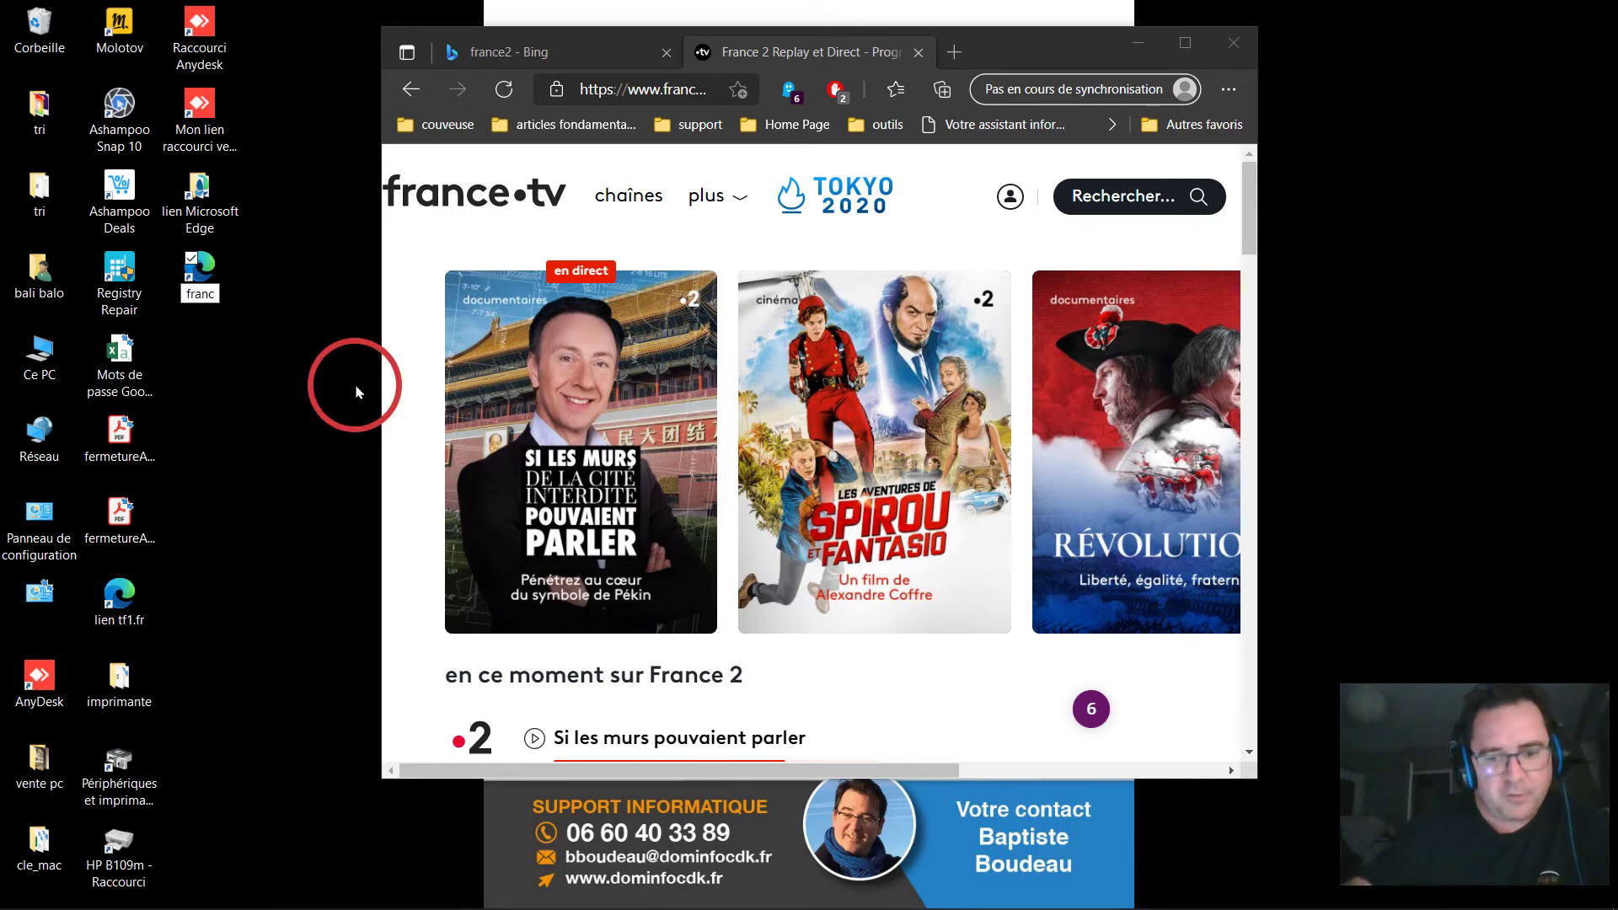
pyautogui.write('urci')
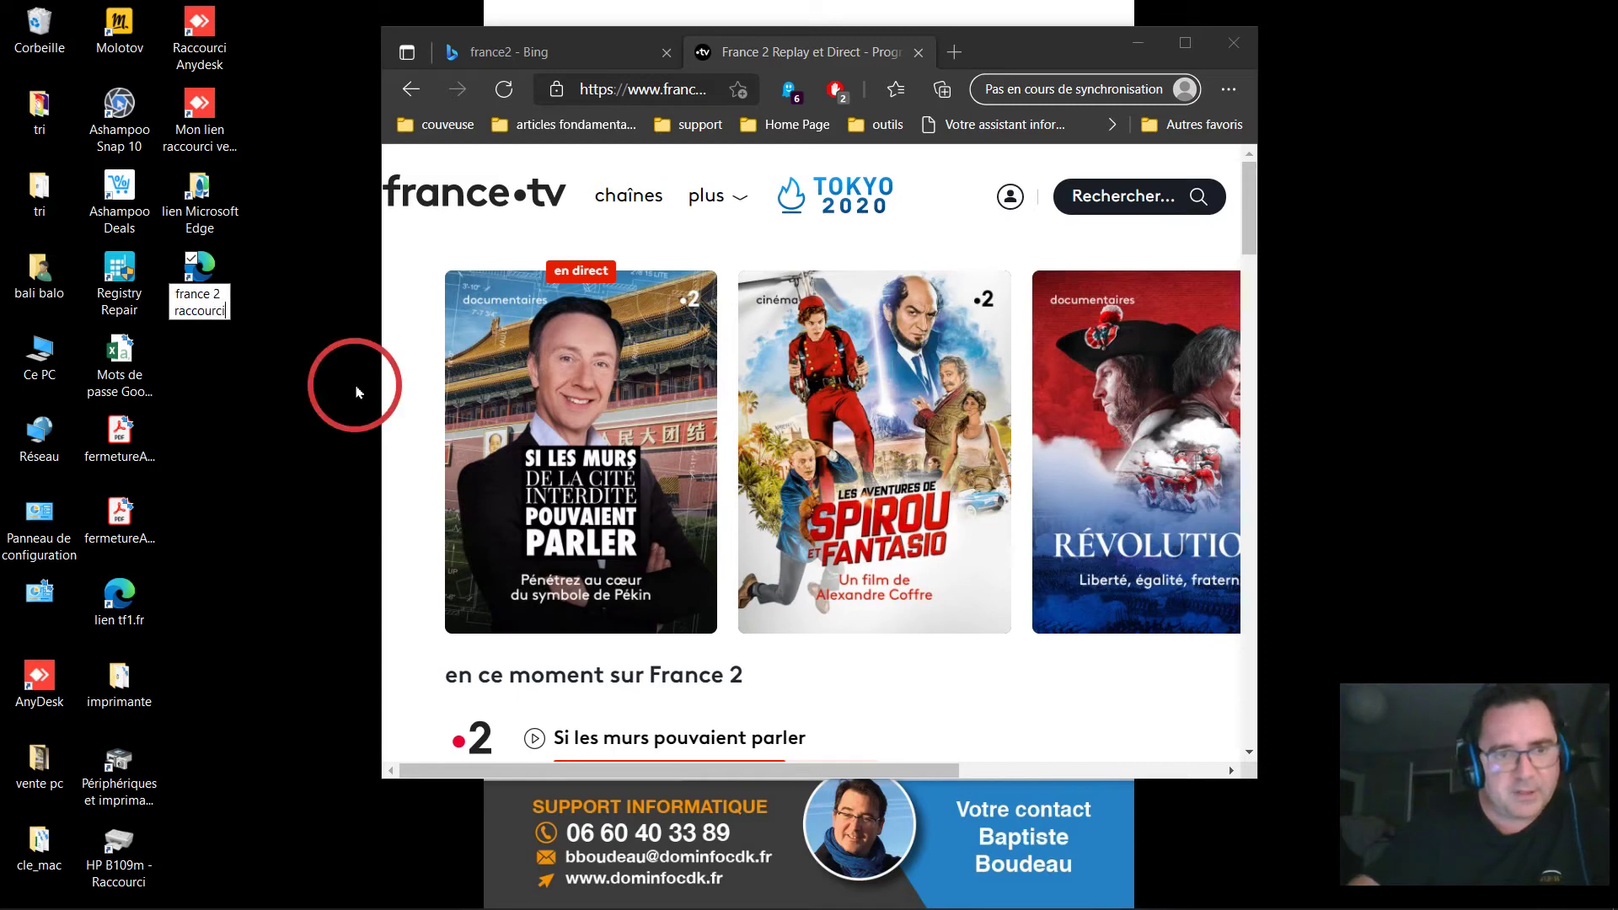
pyautogui.press('Return')
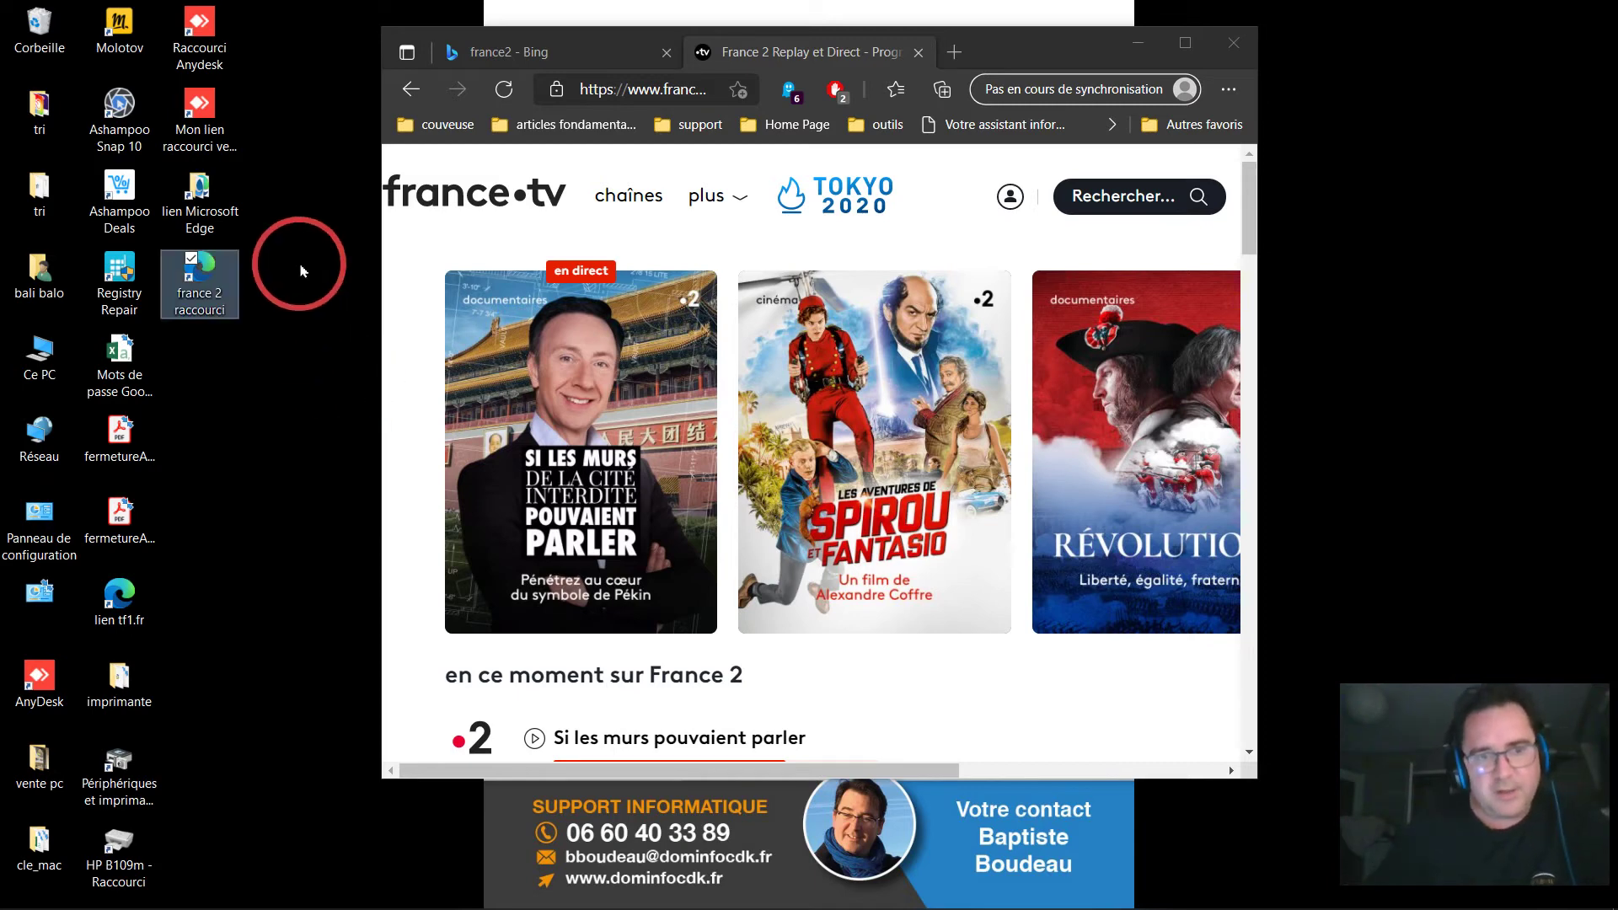
# - Try to pin the open France 2 page by moving its address link directly onto the taskbar
pyautogui.click(602, 223)
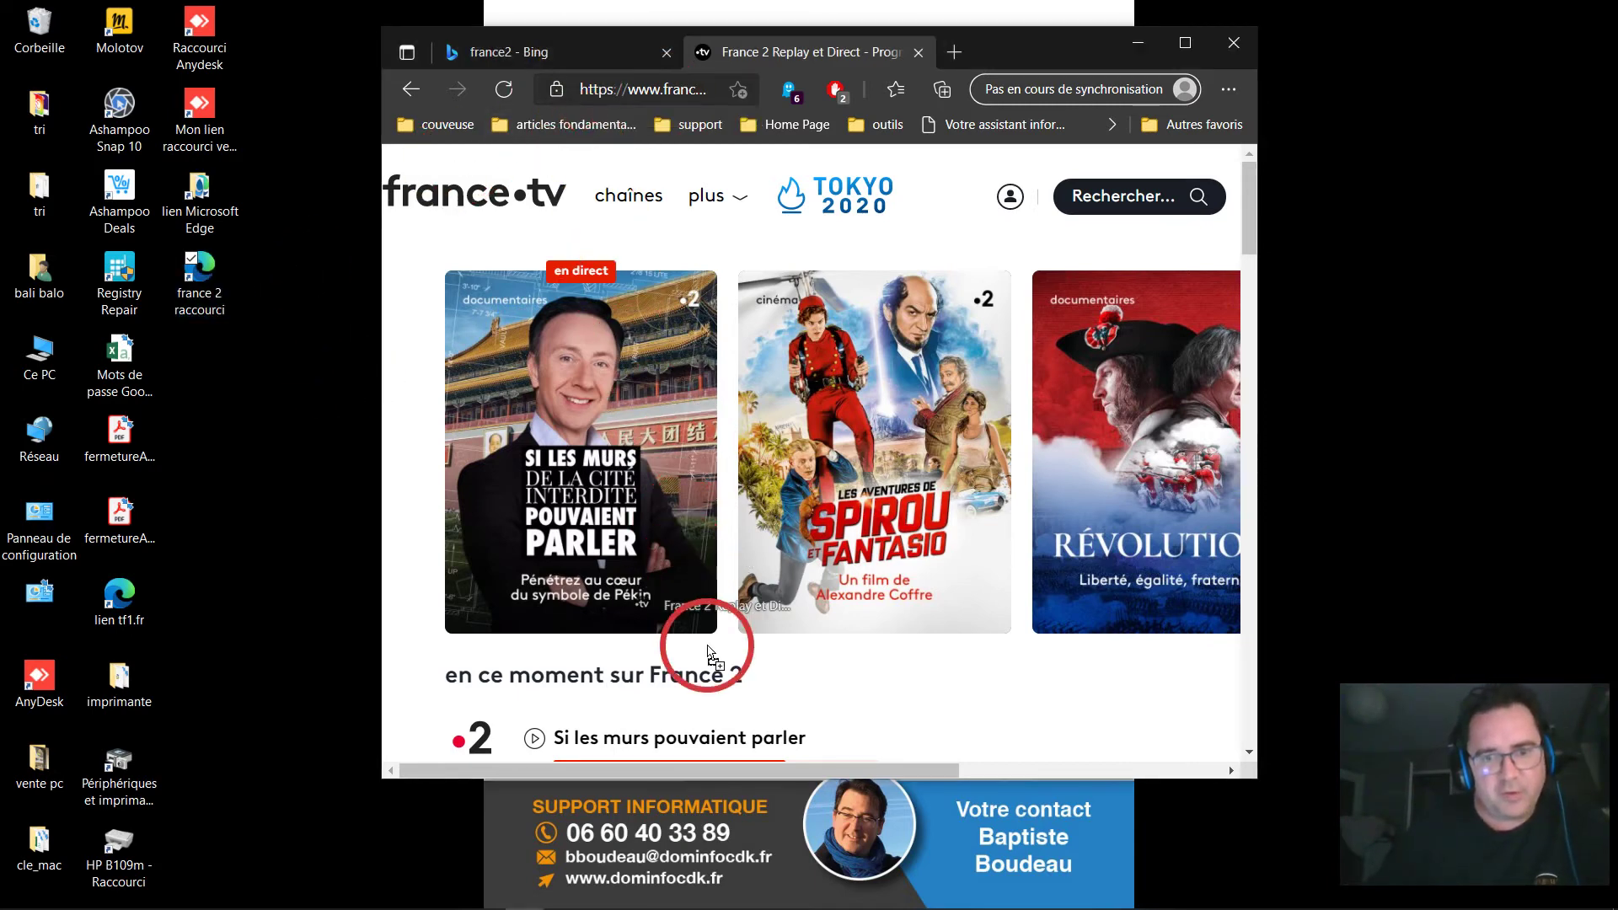
pyautogui.moveTo(782, 903)
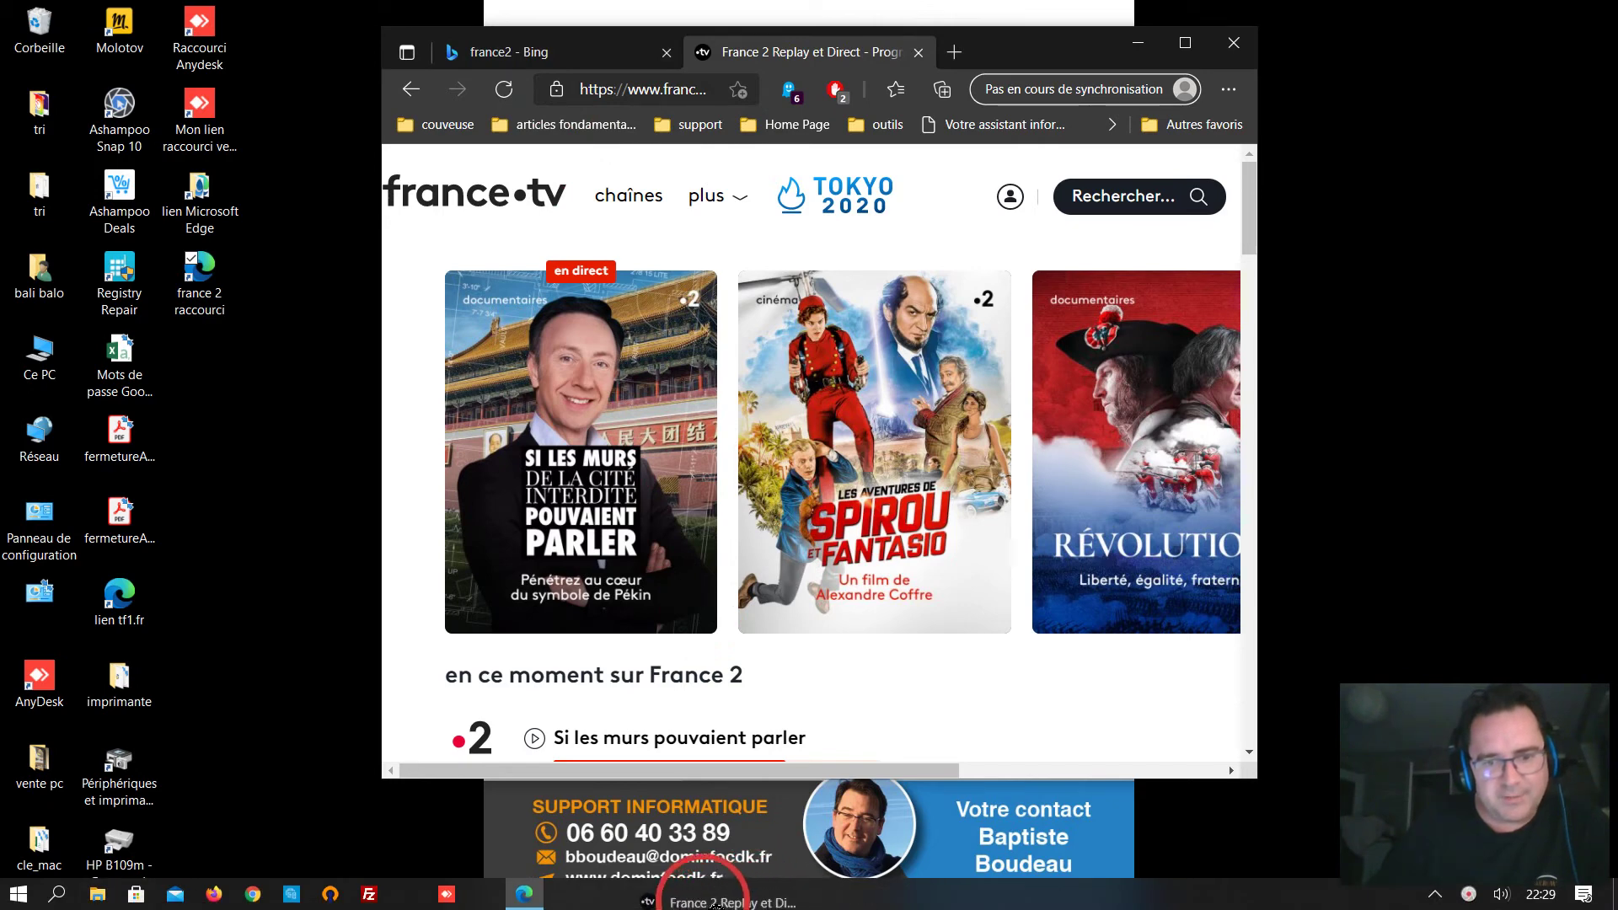
pyautogui.rightClick(705, 904)
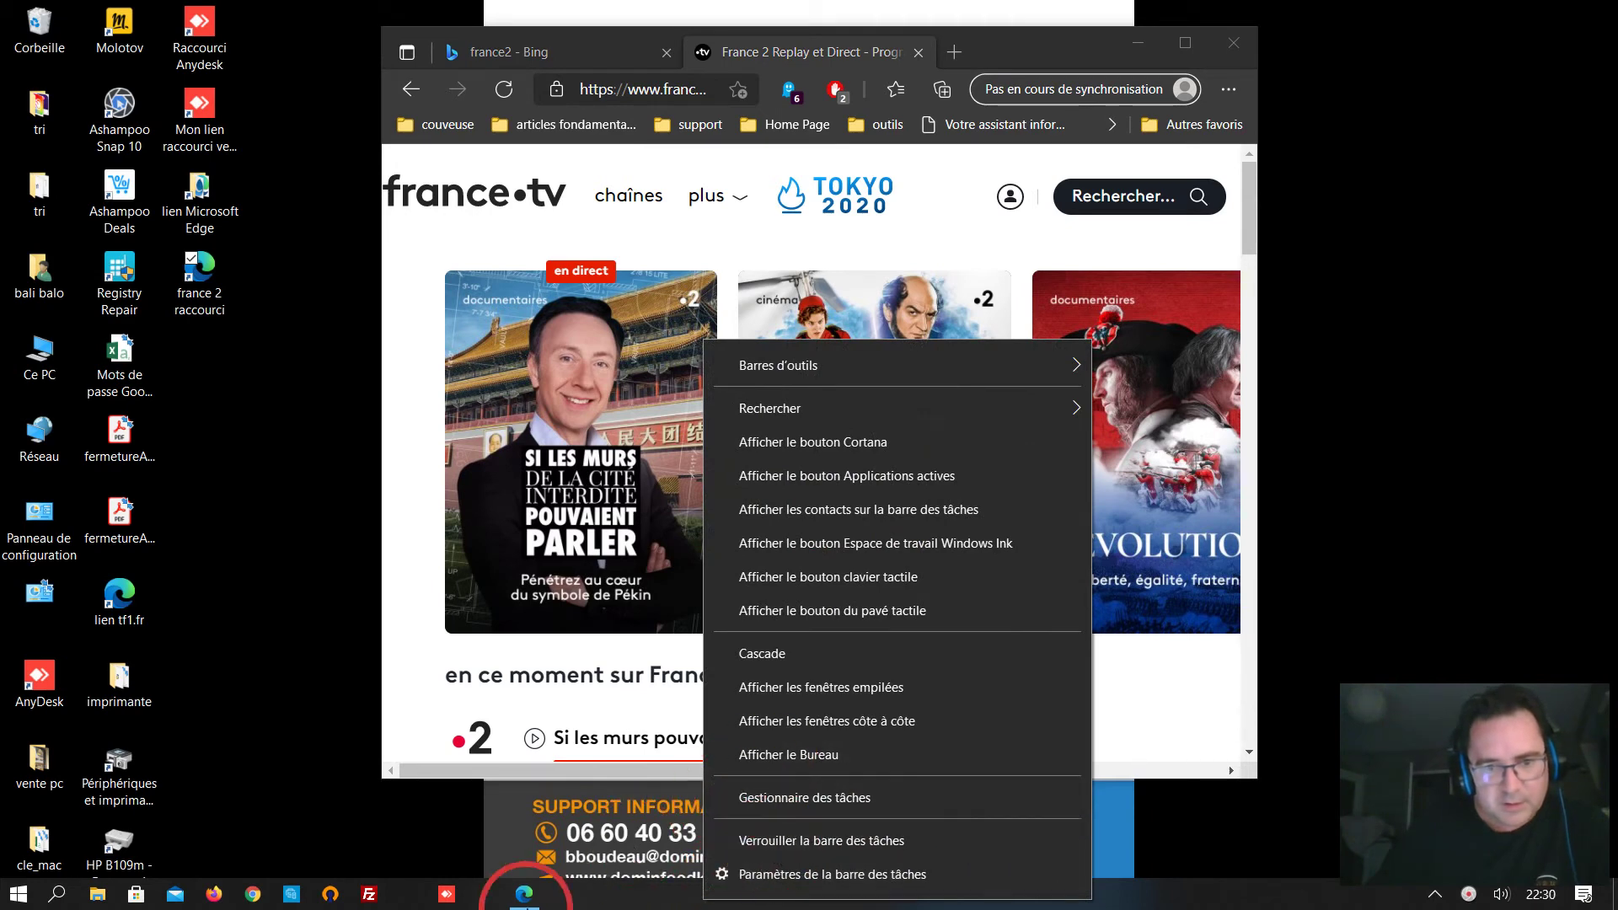
pyautogui.click(523, 897)
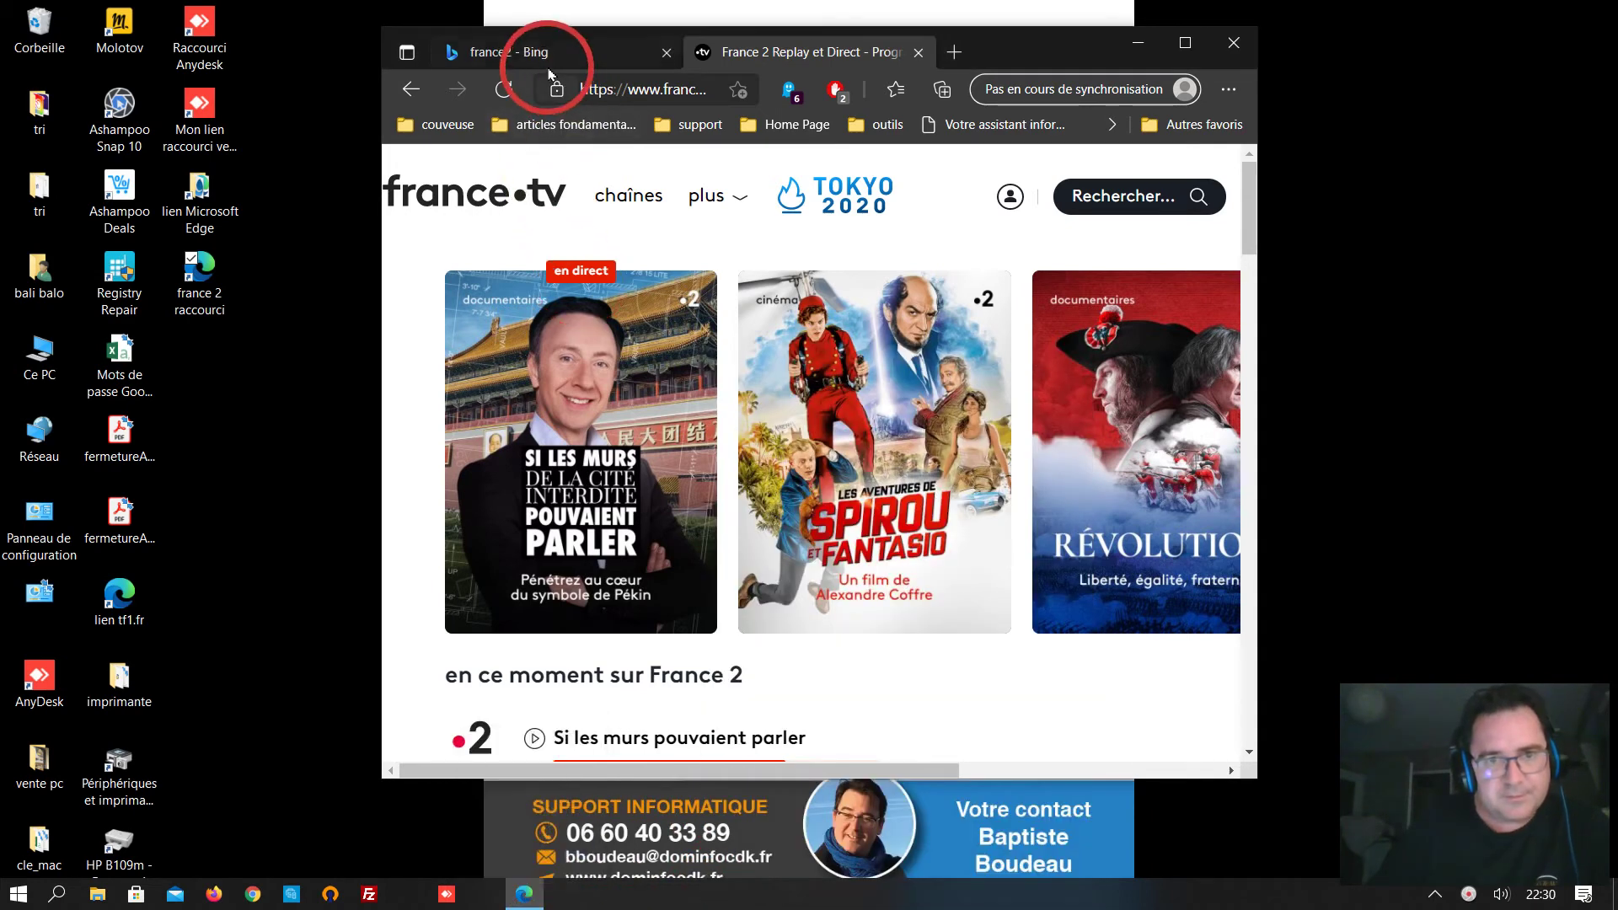
pyautogui.moveTo(682, 902)
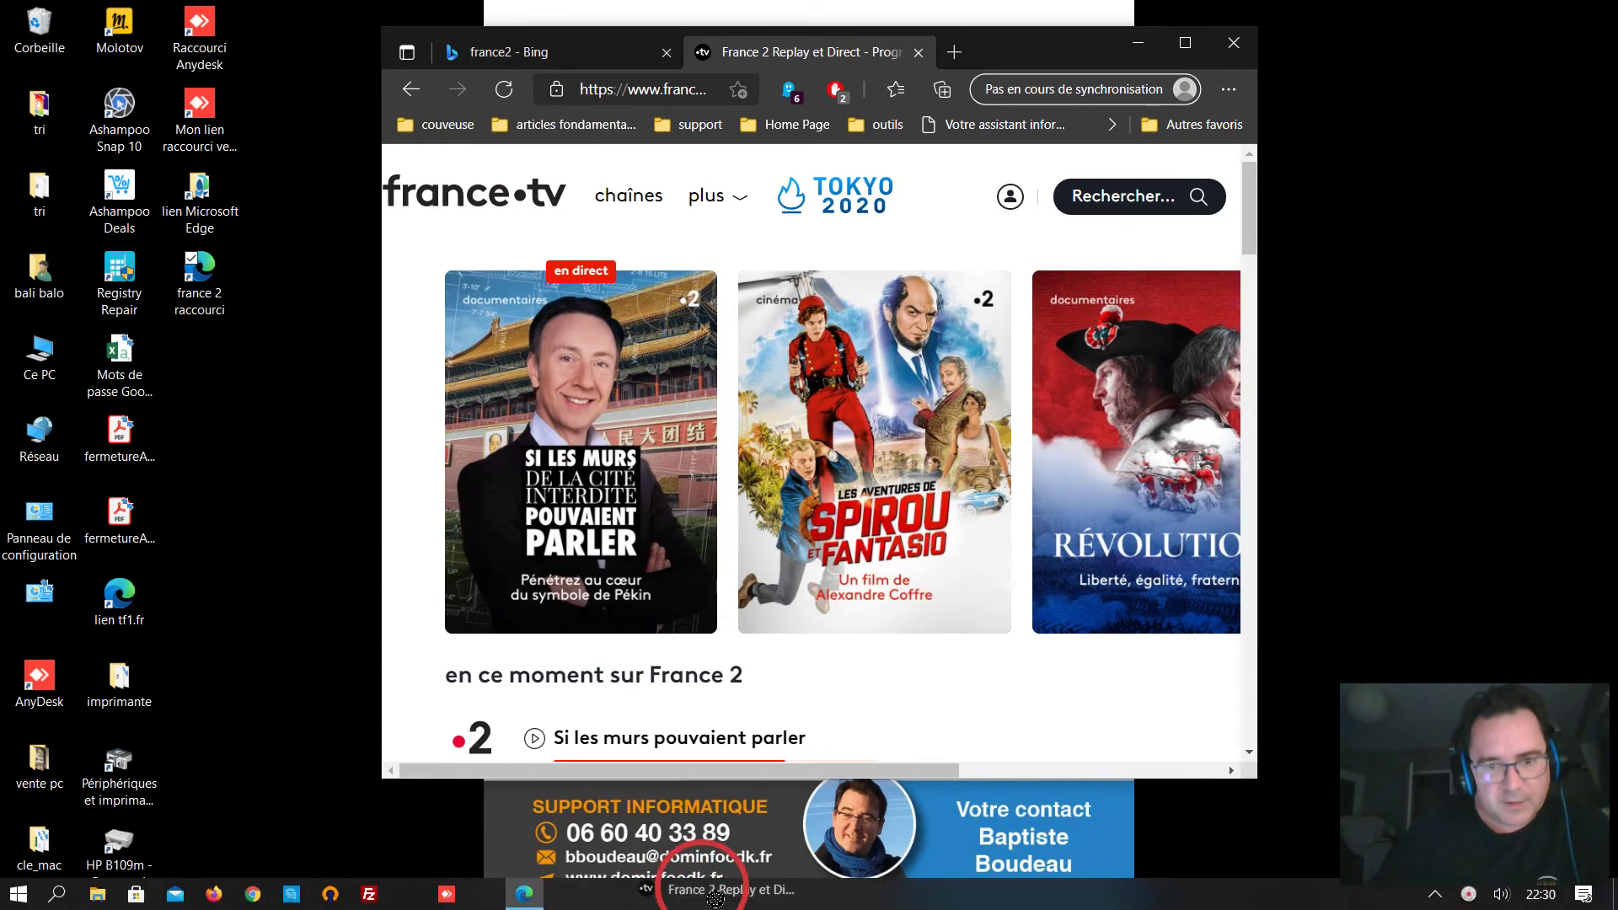
pyautogui.moveTo(682, 902); pyautogui.dragTo(1253, 50)
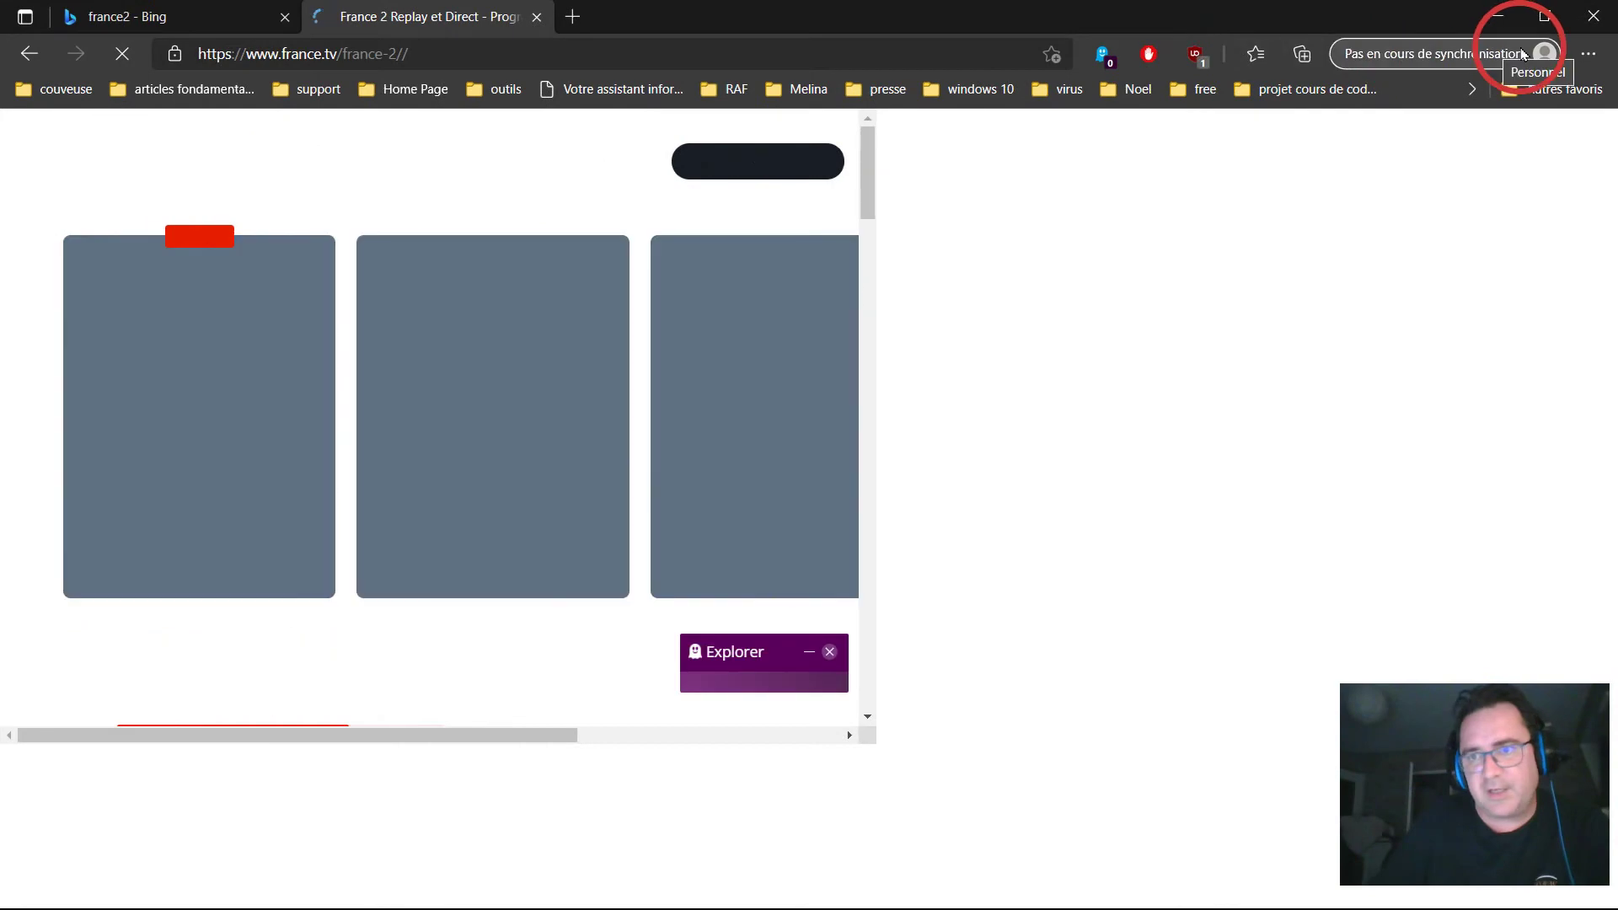
# - Pin the France 2 page to the taskbar with Edge's own pinning tool under the name "france 2", and minimize the browser
pyautogui.click(1589, 54)
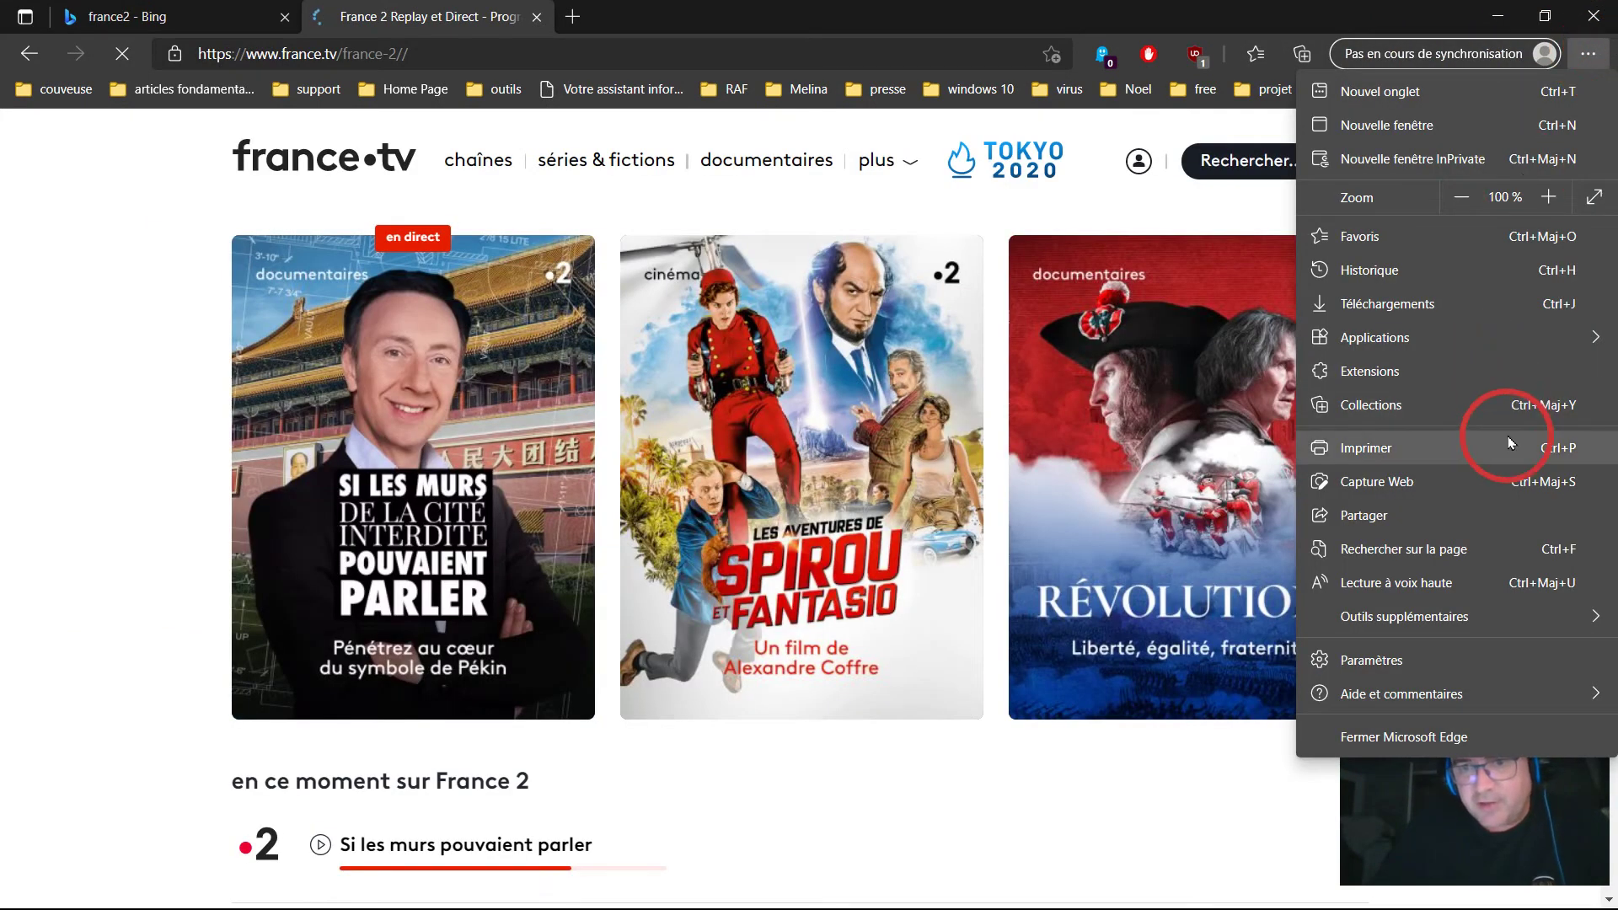
pyautogui.click(1506, 632)
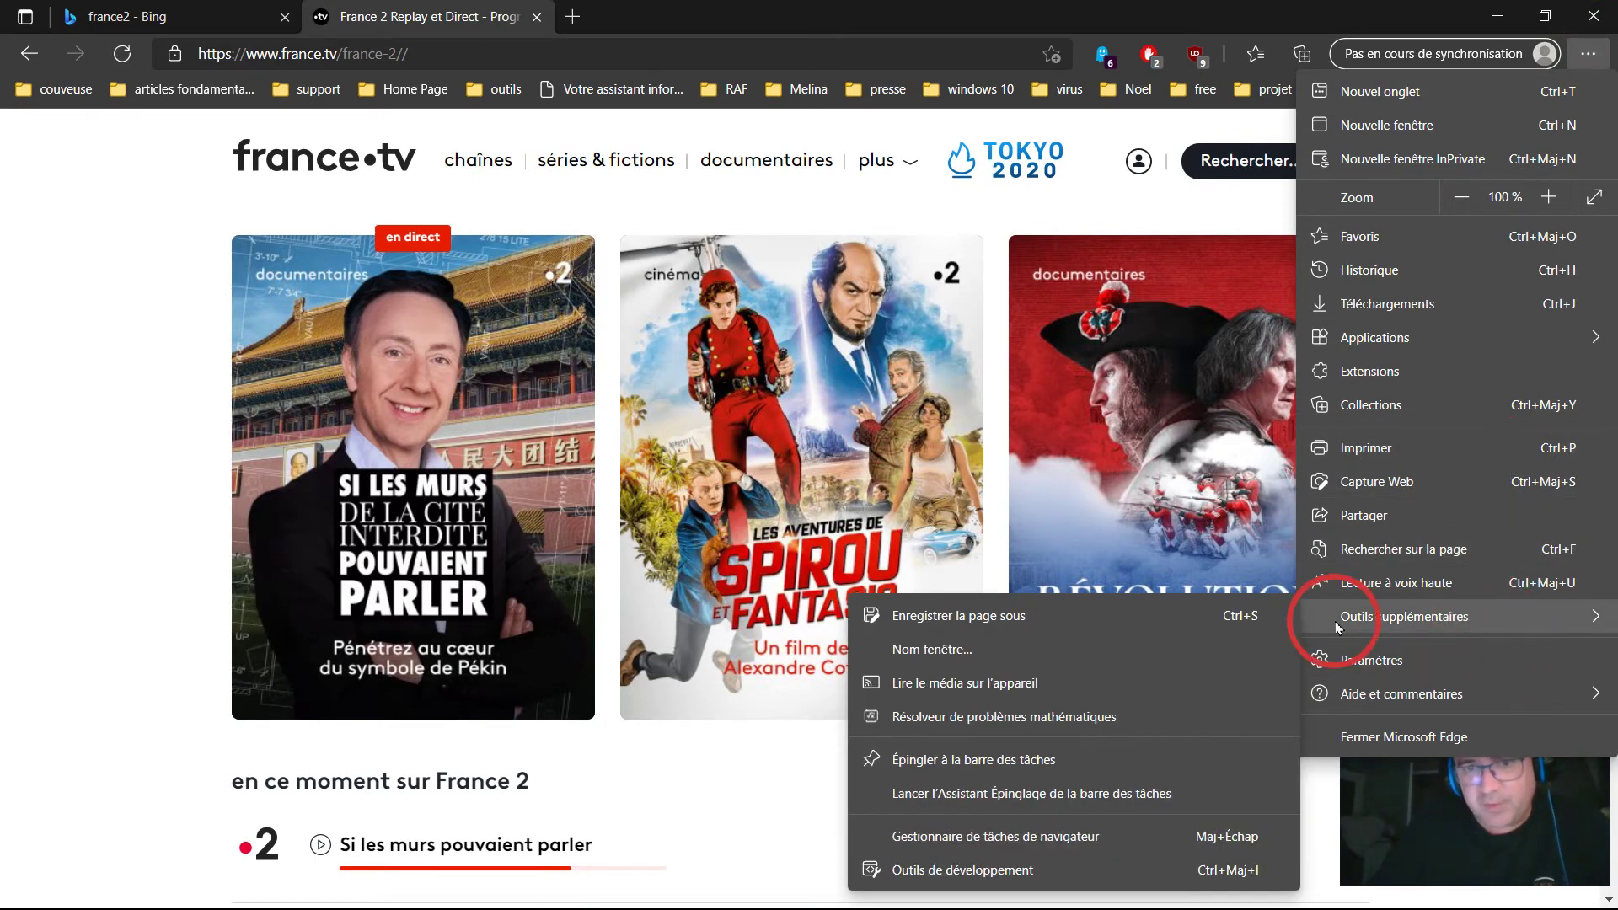
pyautogui.click(1115, 761)
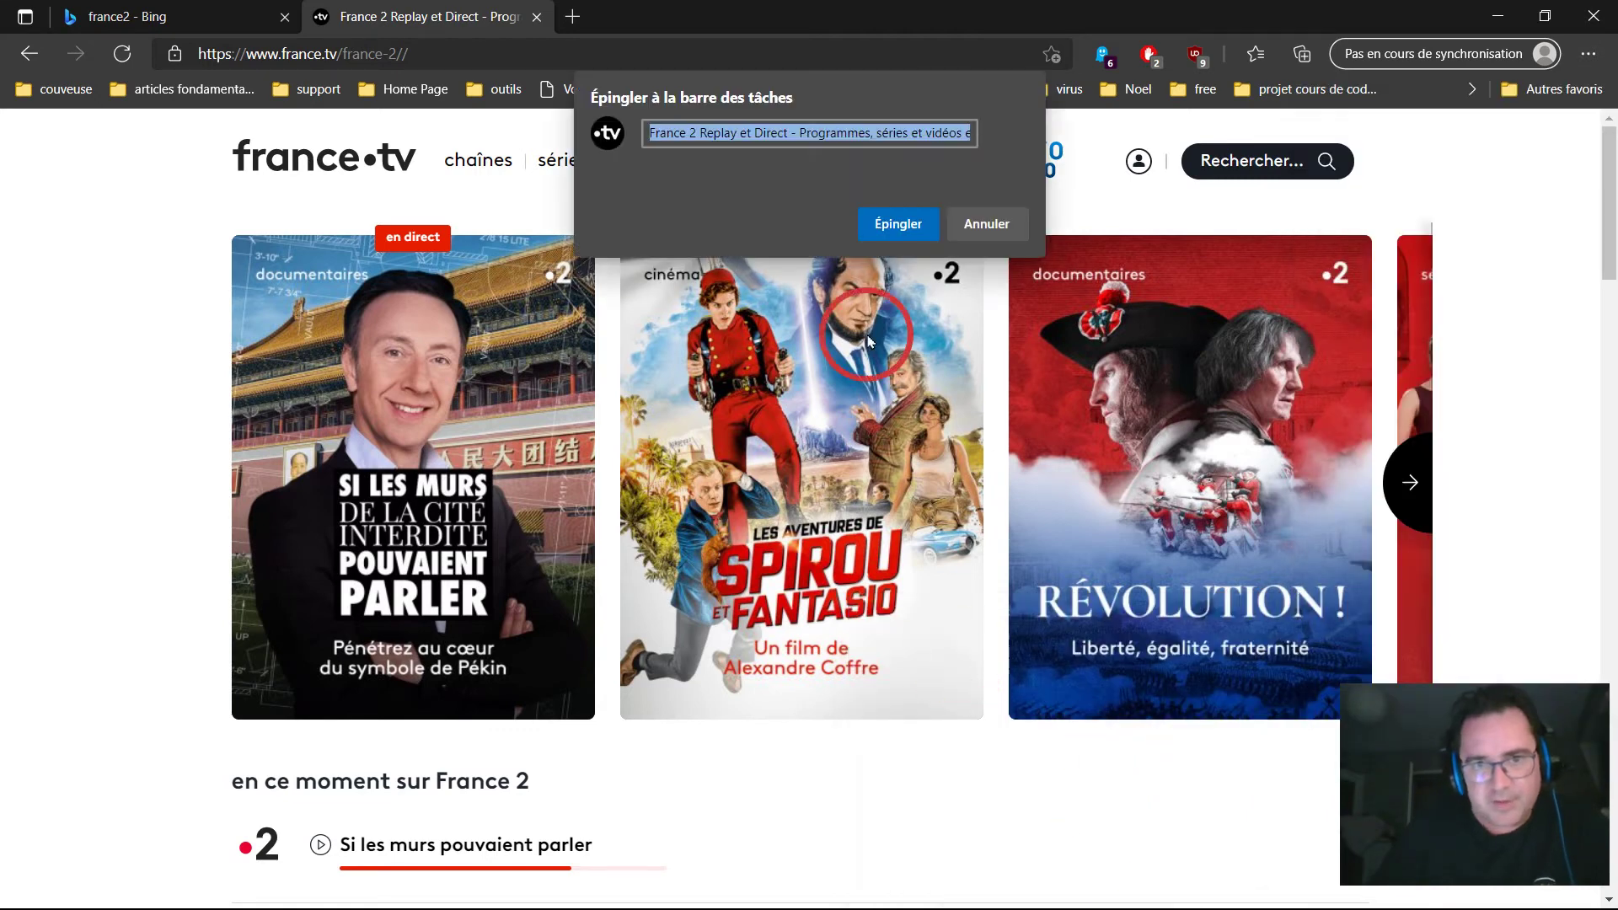
pyautogui.write('france 2')
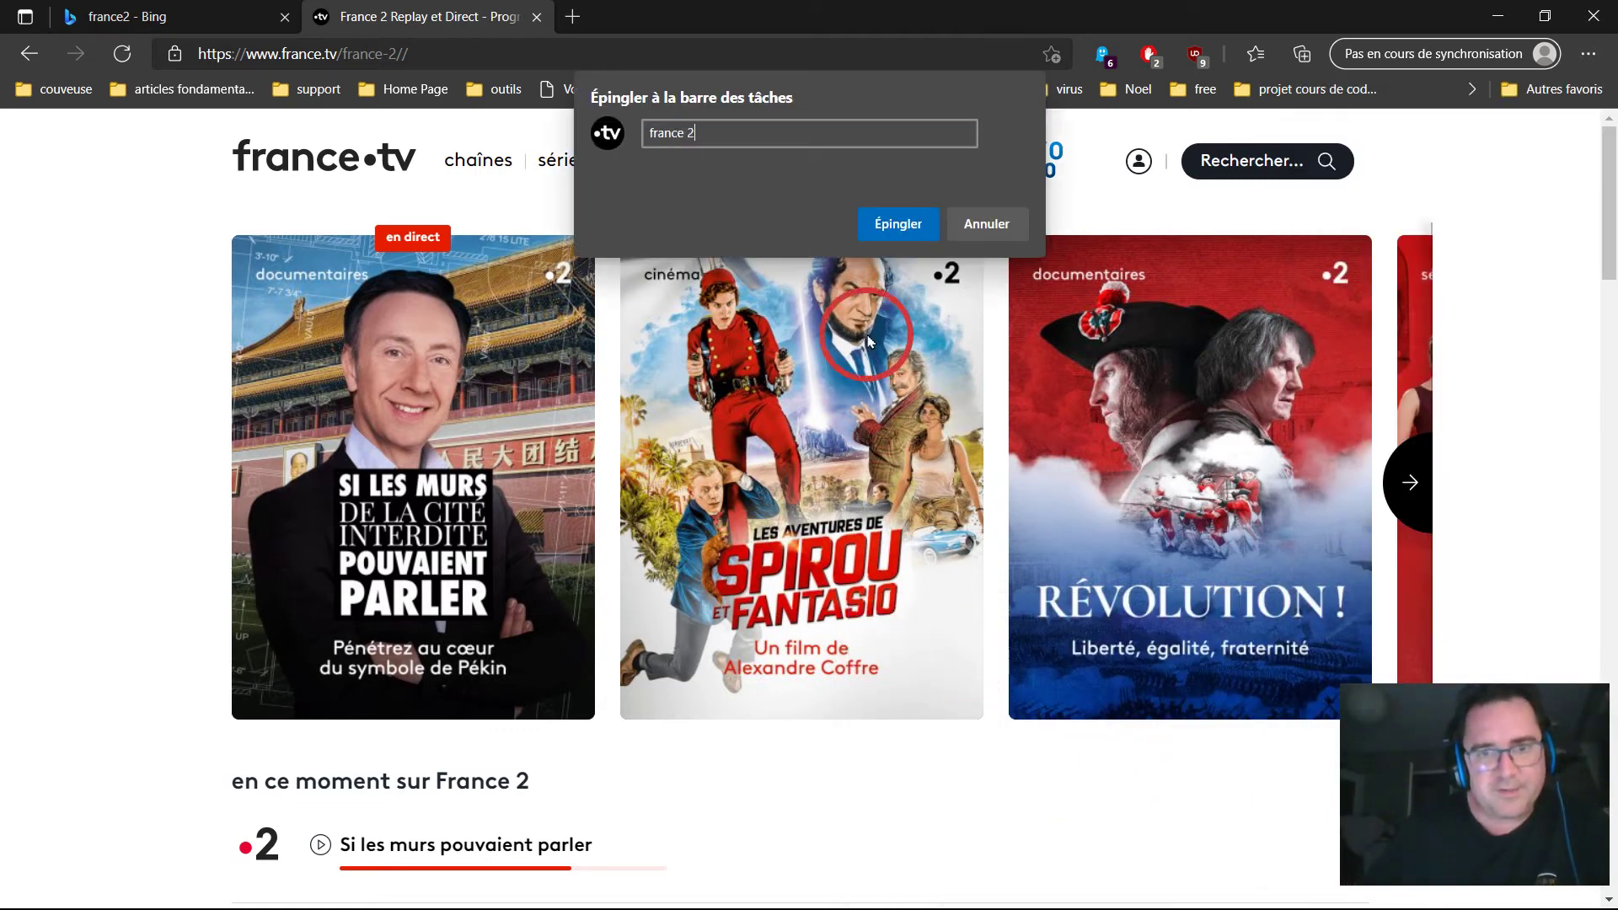
pyautogui.press('Return')
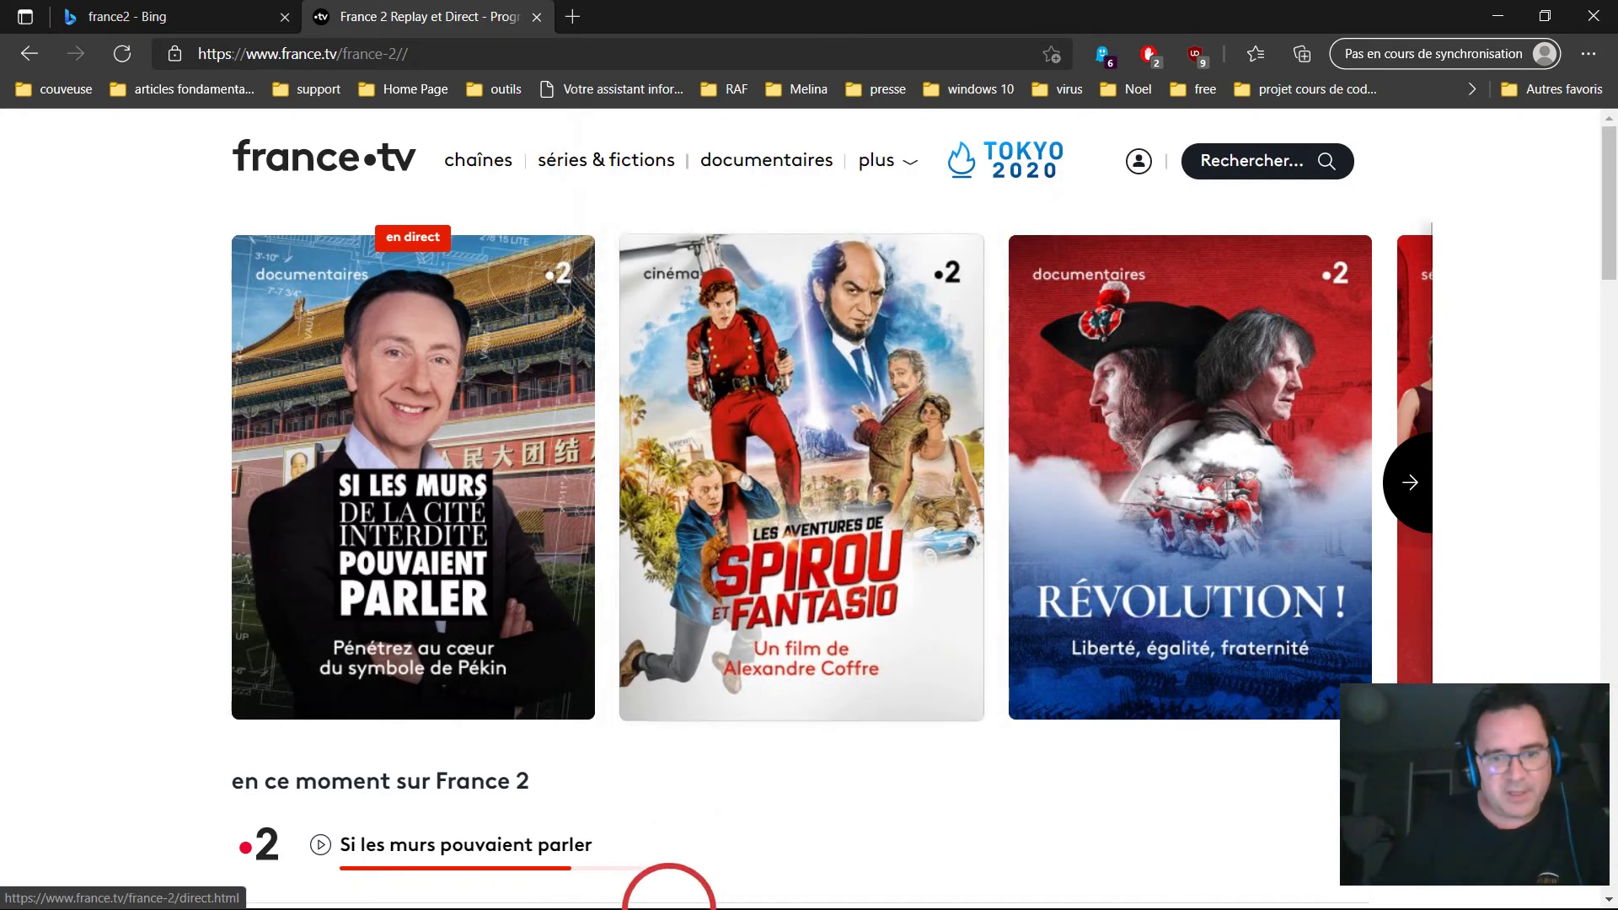
pyautogui.click(1498, 15)
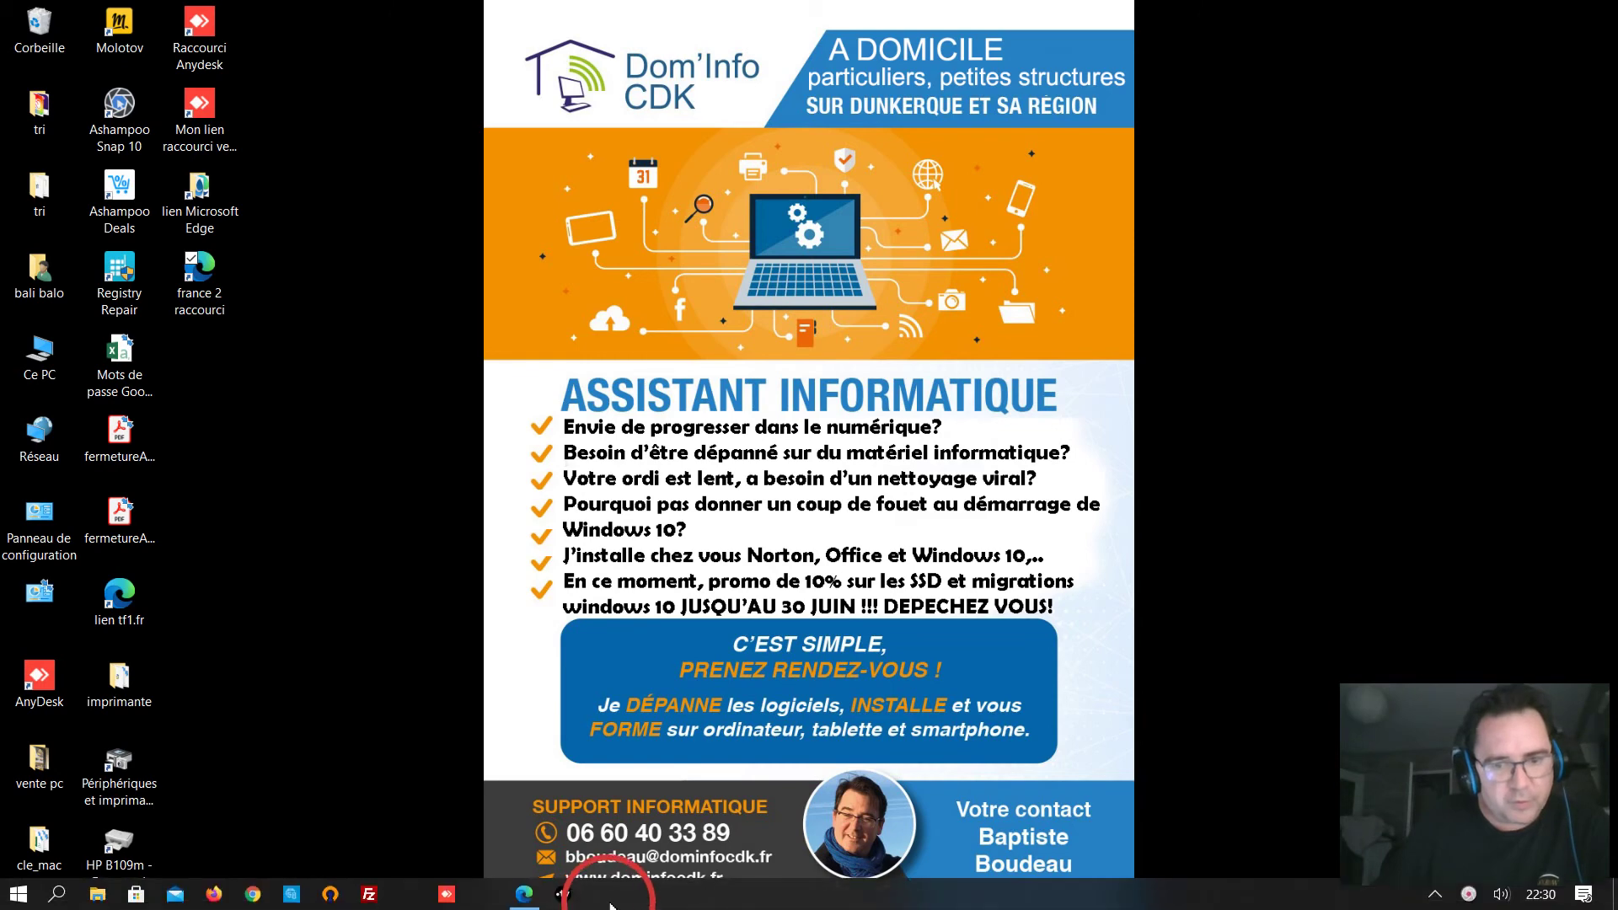
# - Check the options offered for the pinned france 2 taskbar item and for the "france 2 raccourci" desktop shortcut, changing nothing
pyautogui.rightClick(564, 896)
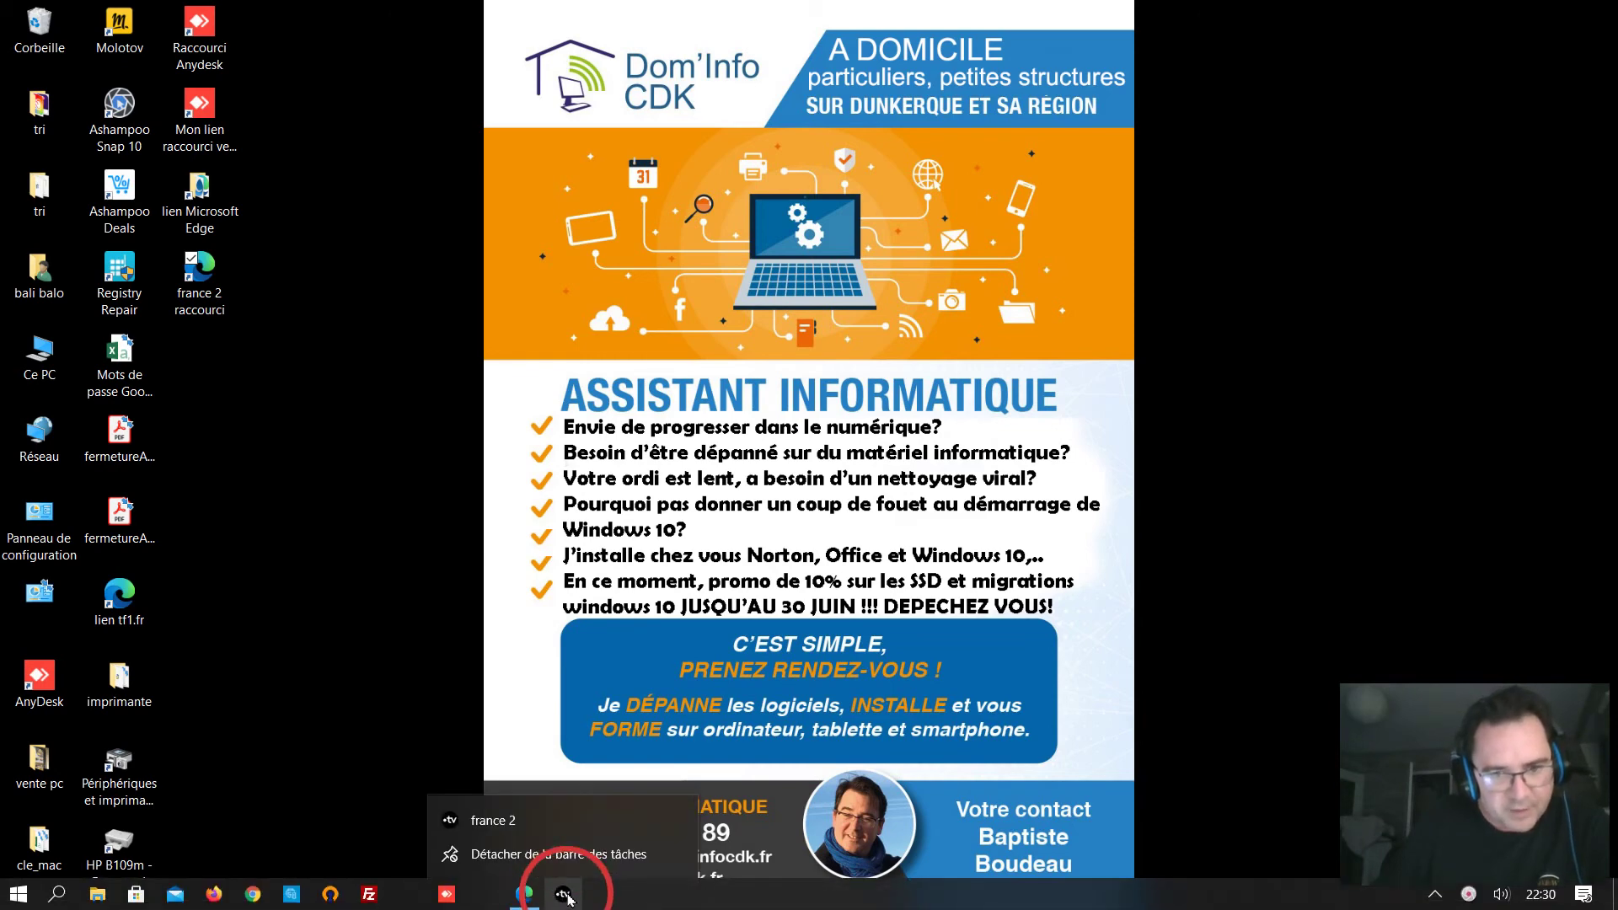
pyautogui.click(461, 651)
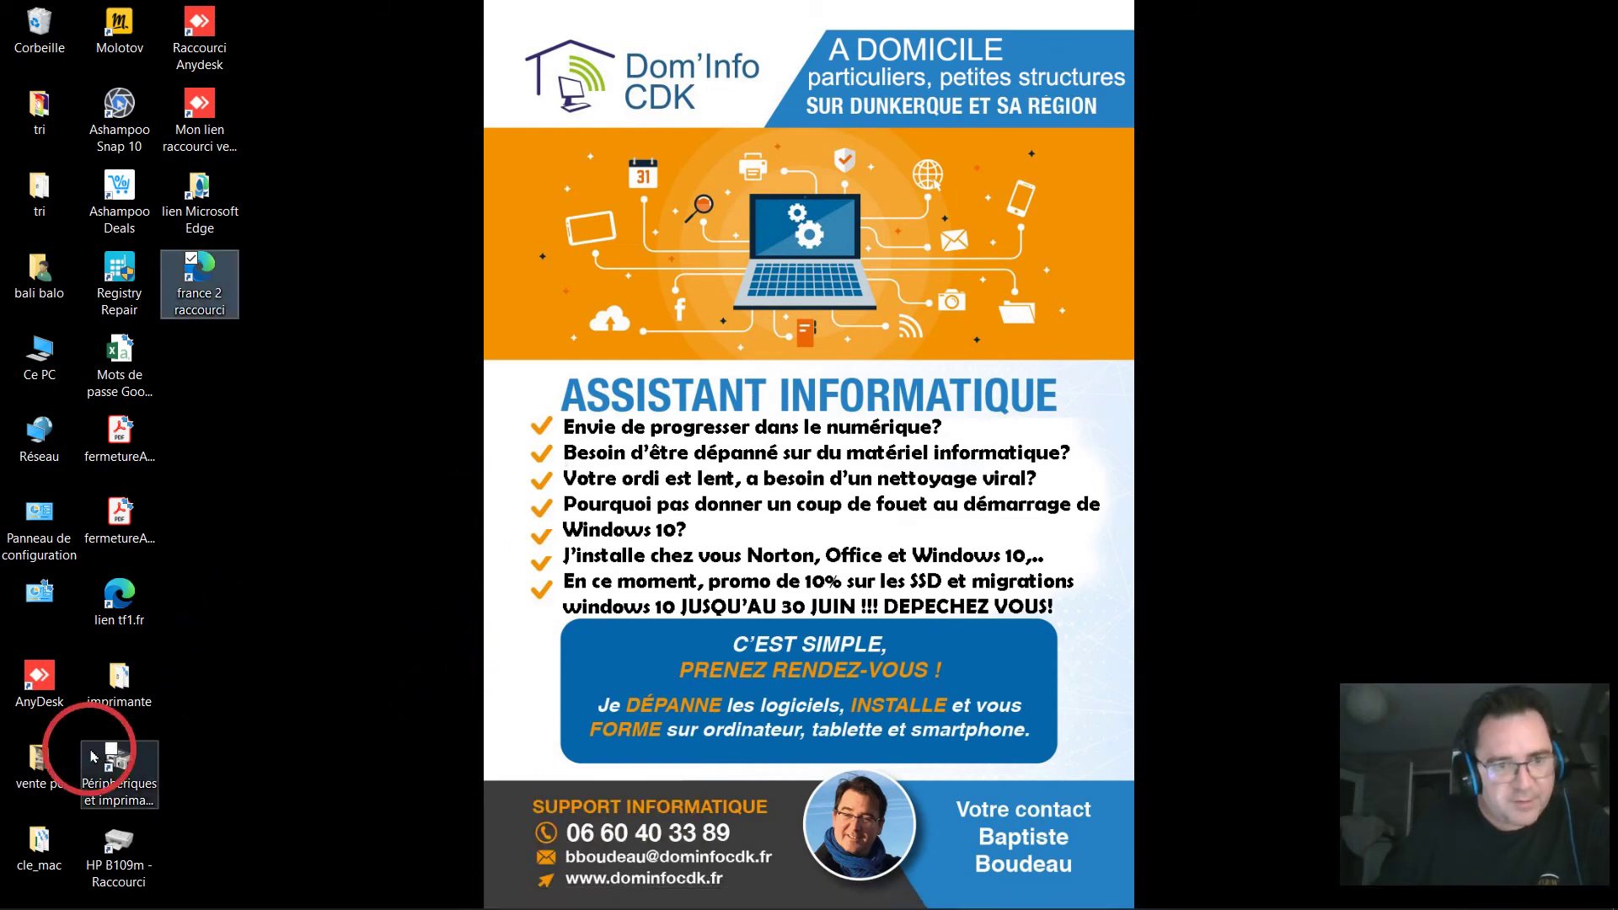
pyautogui.moveTo(25, 898)
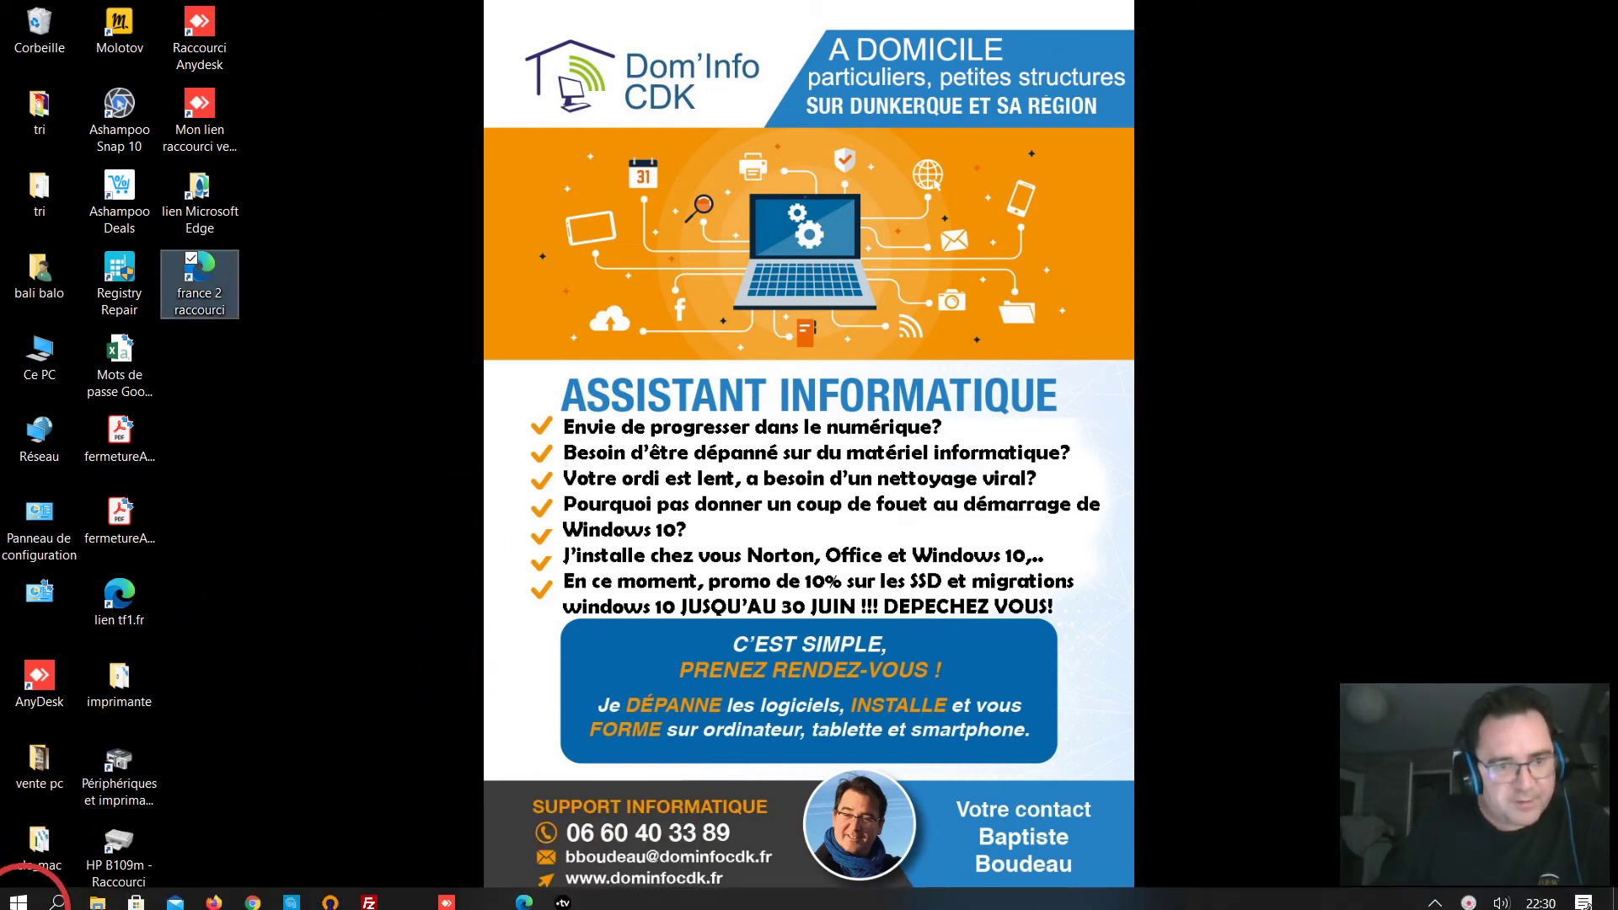
pyautogui.rightClick(219, 281)
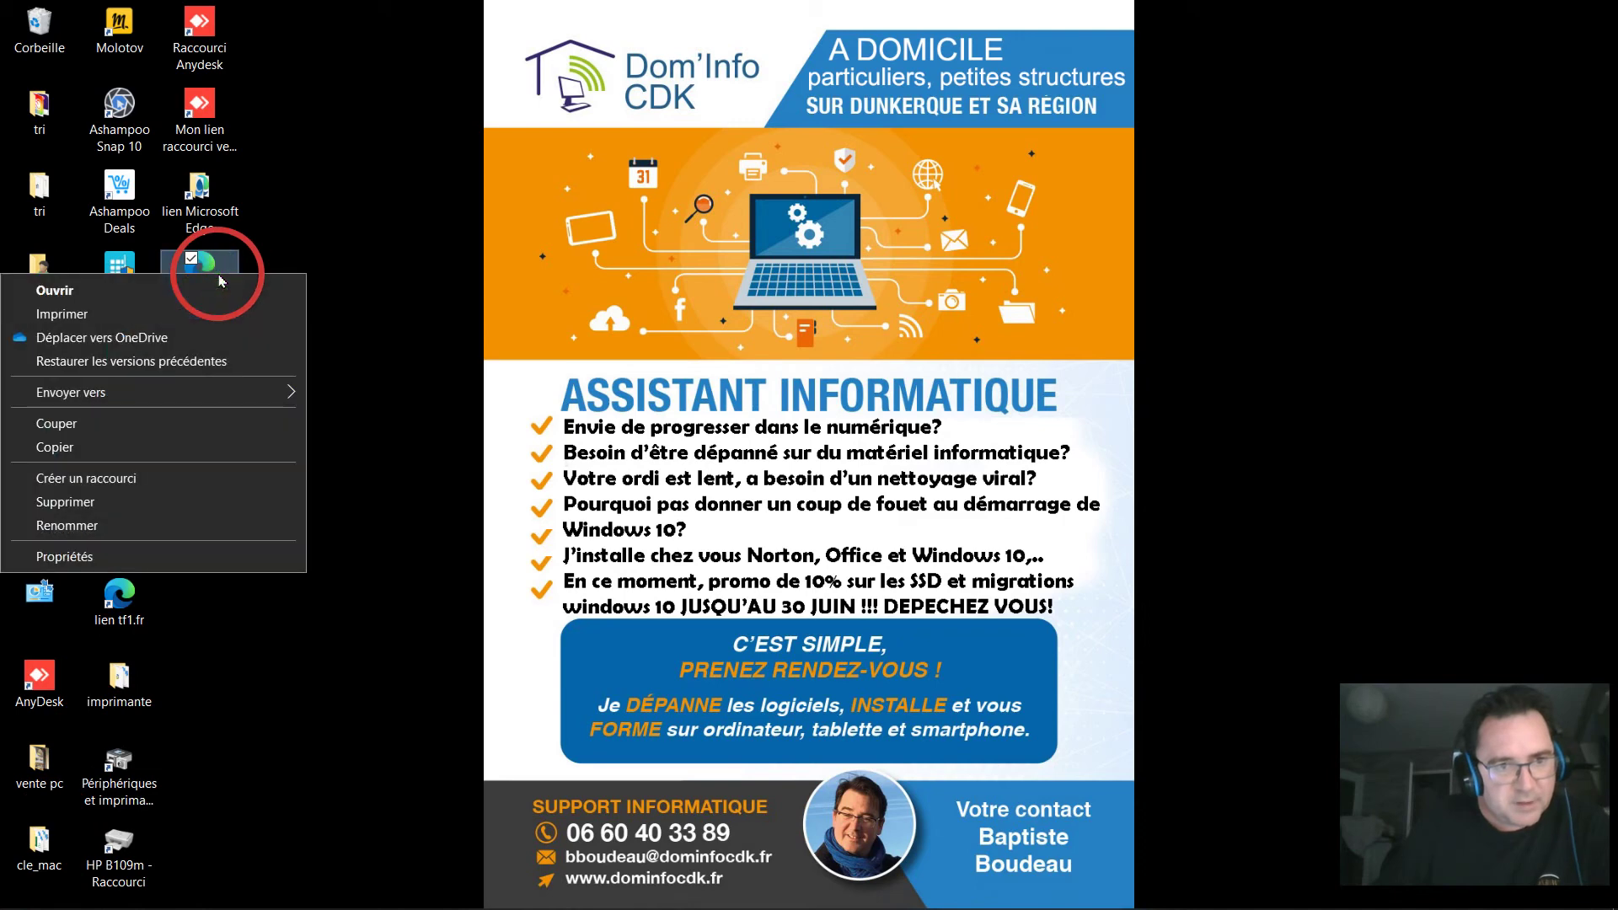
pyautogui.click(379, 244)
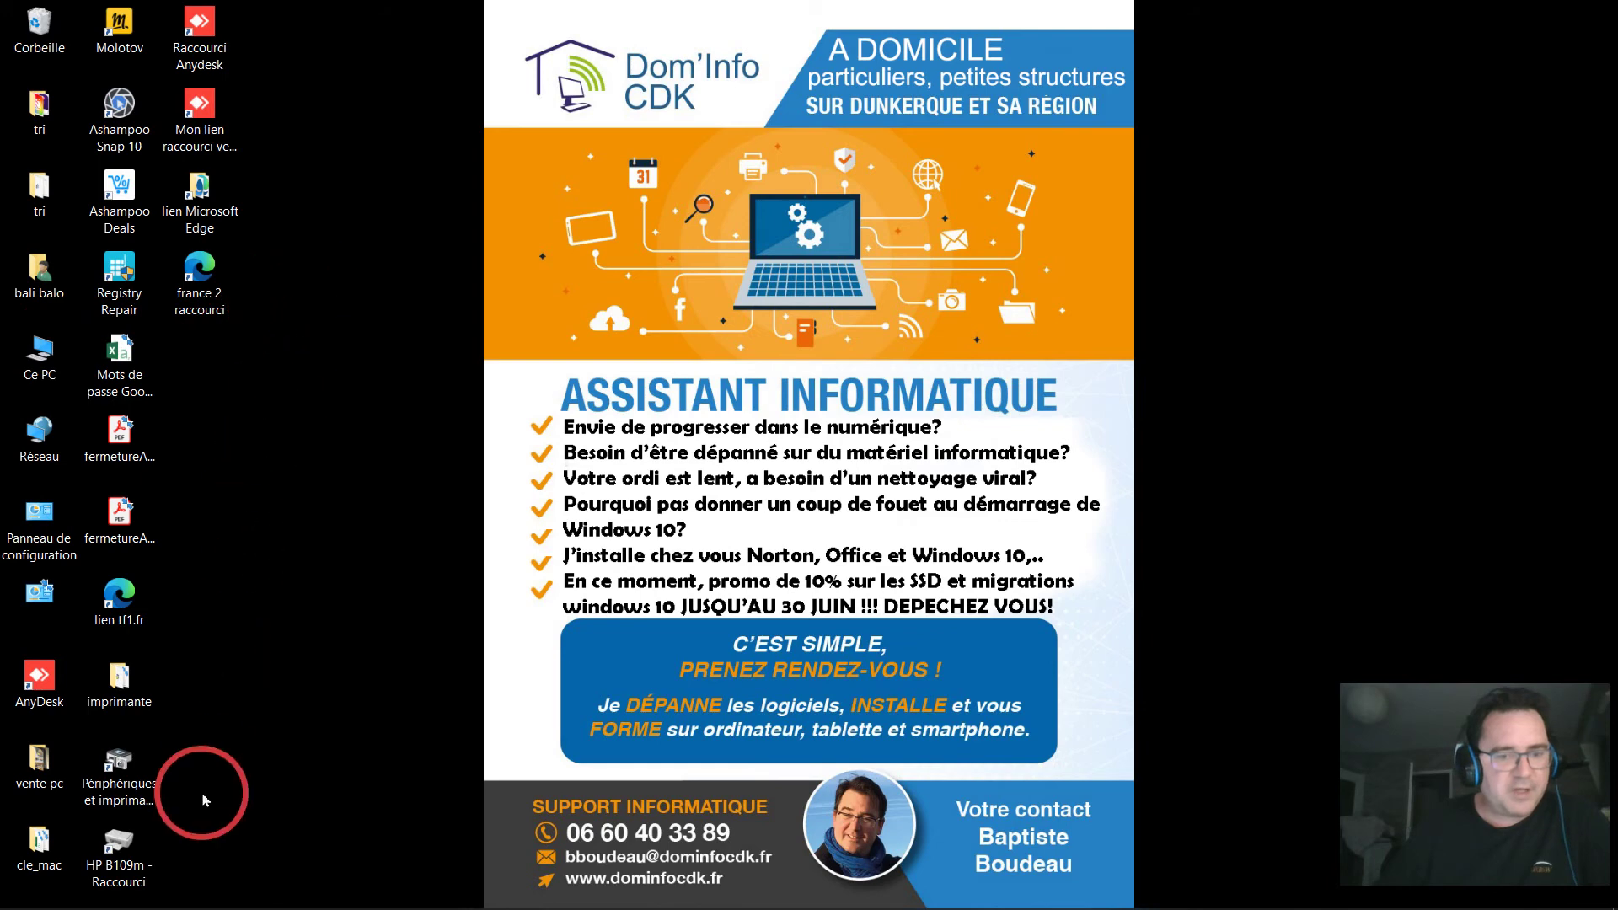
# - Open a File Explorer window
pyautogui.moveTo(156, 902)
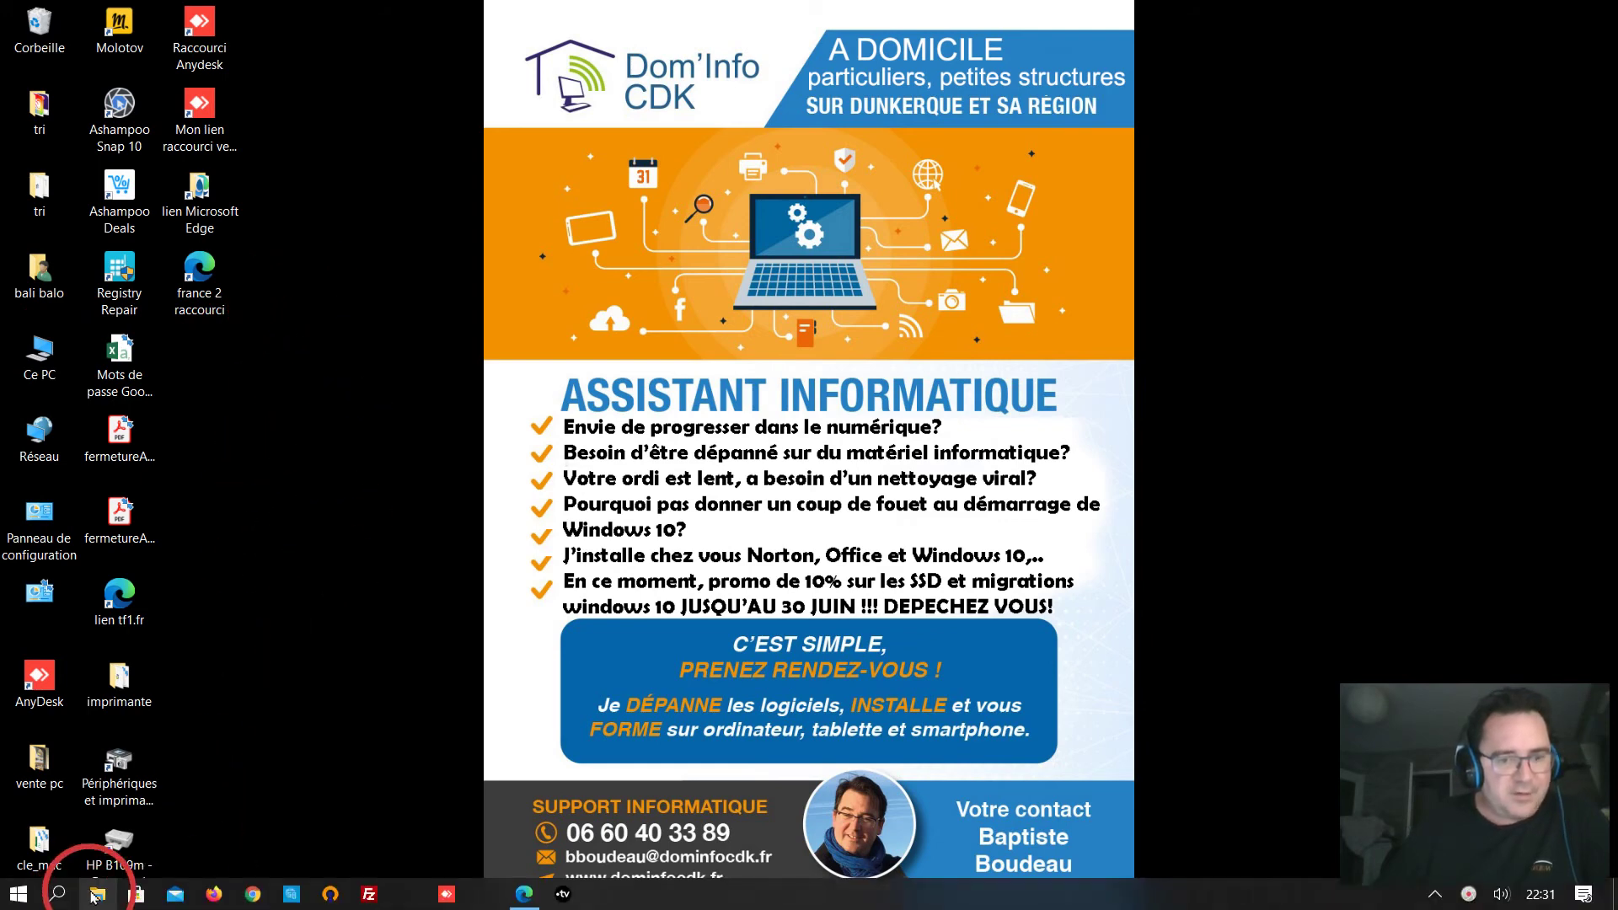
pyautogui.press('super+e')
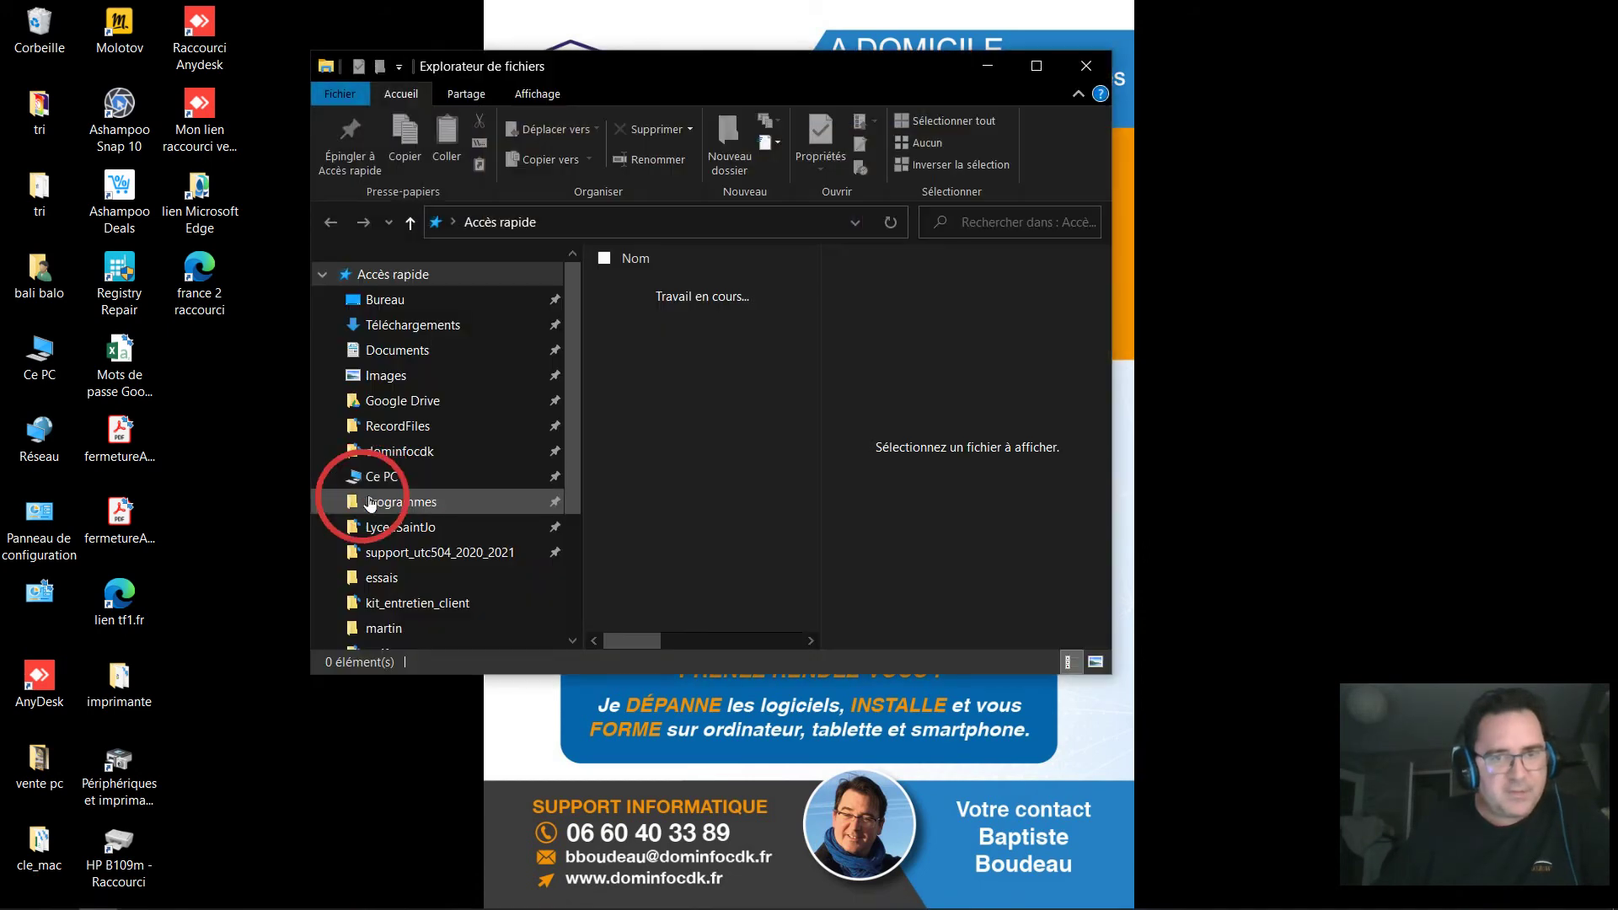
pyautogui.click(593, 220)
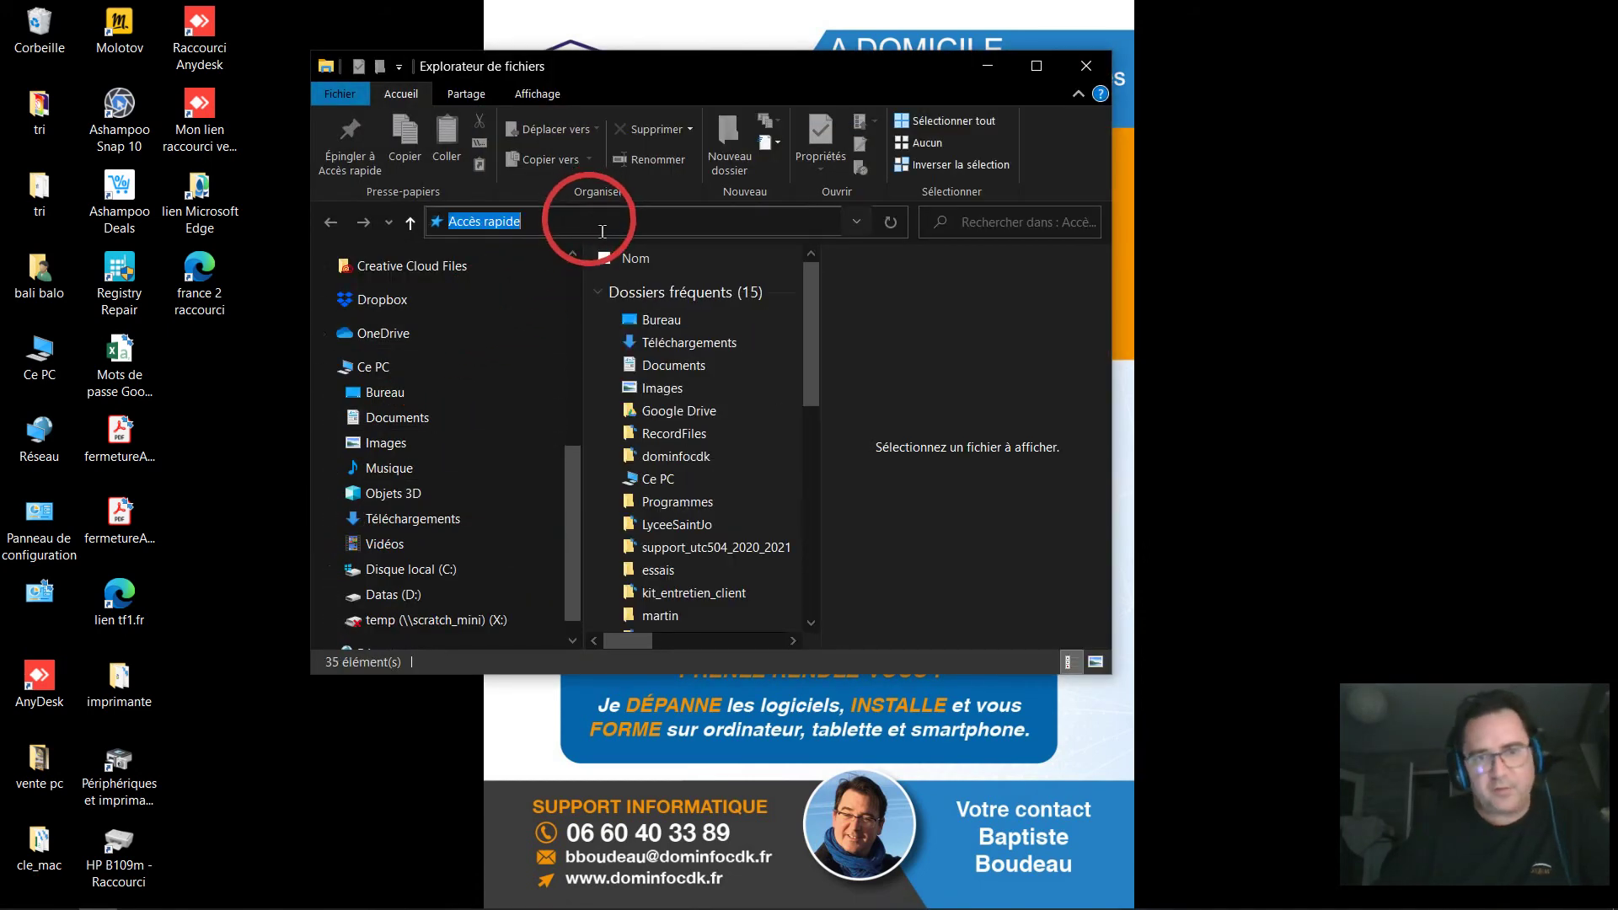
pyautogui.write('Panne')
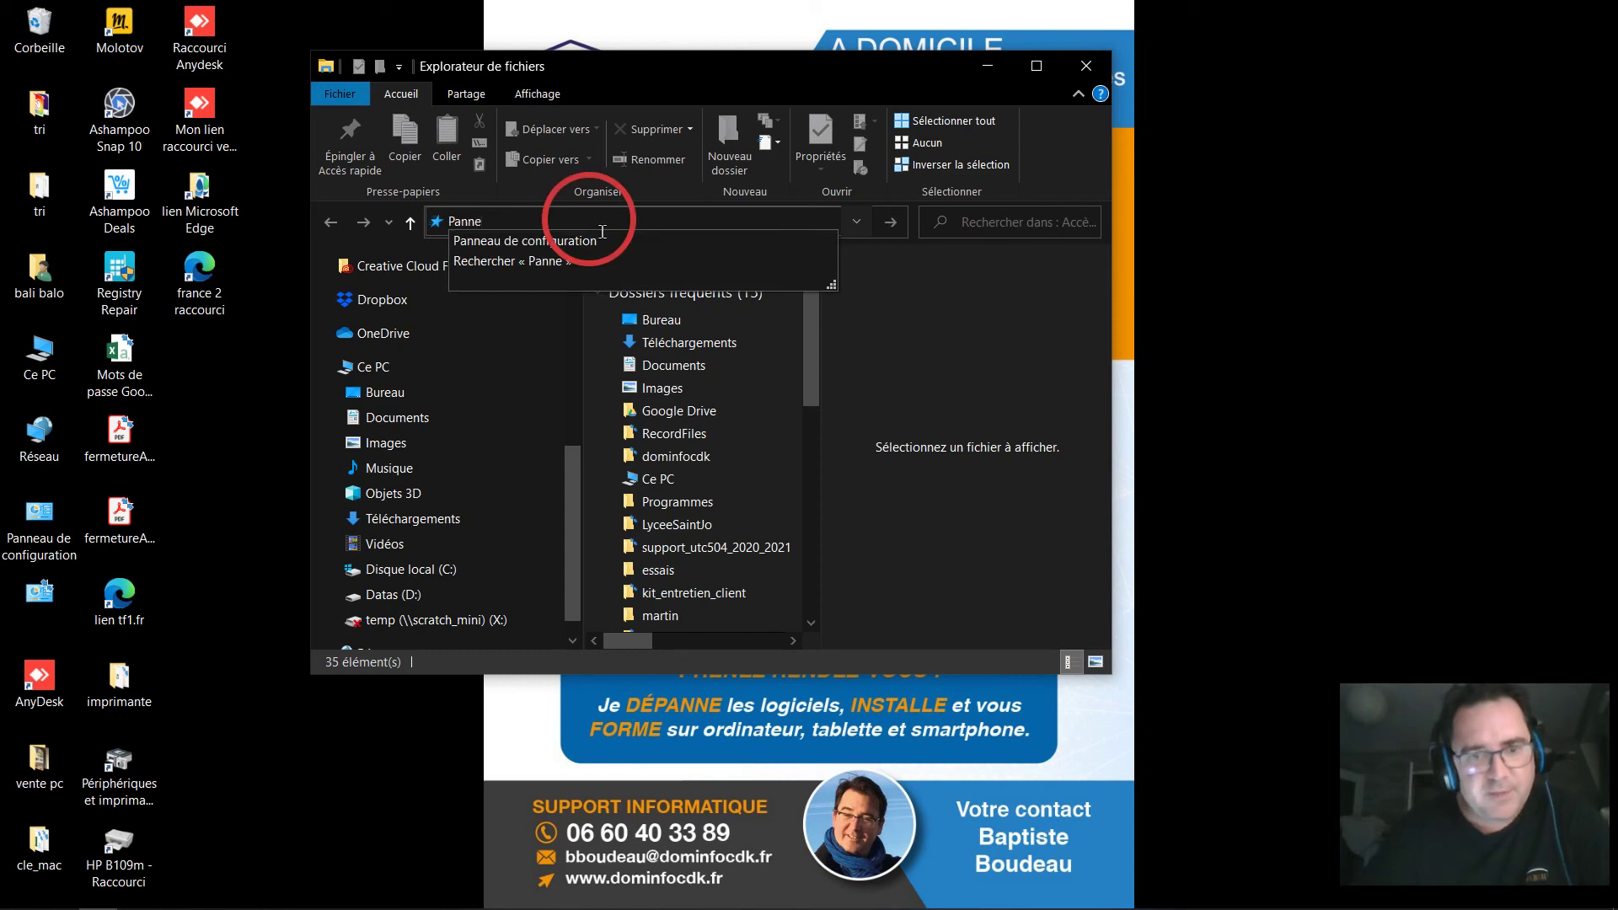
pyautogui.write('au d e')
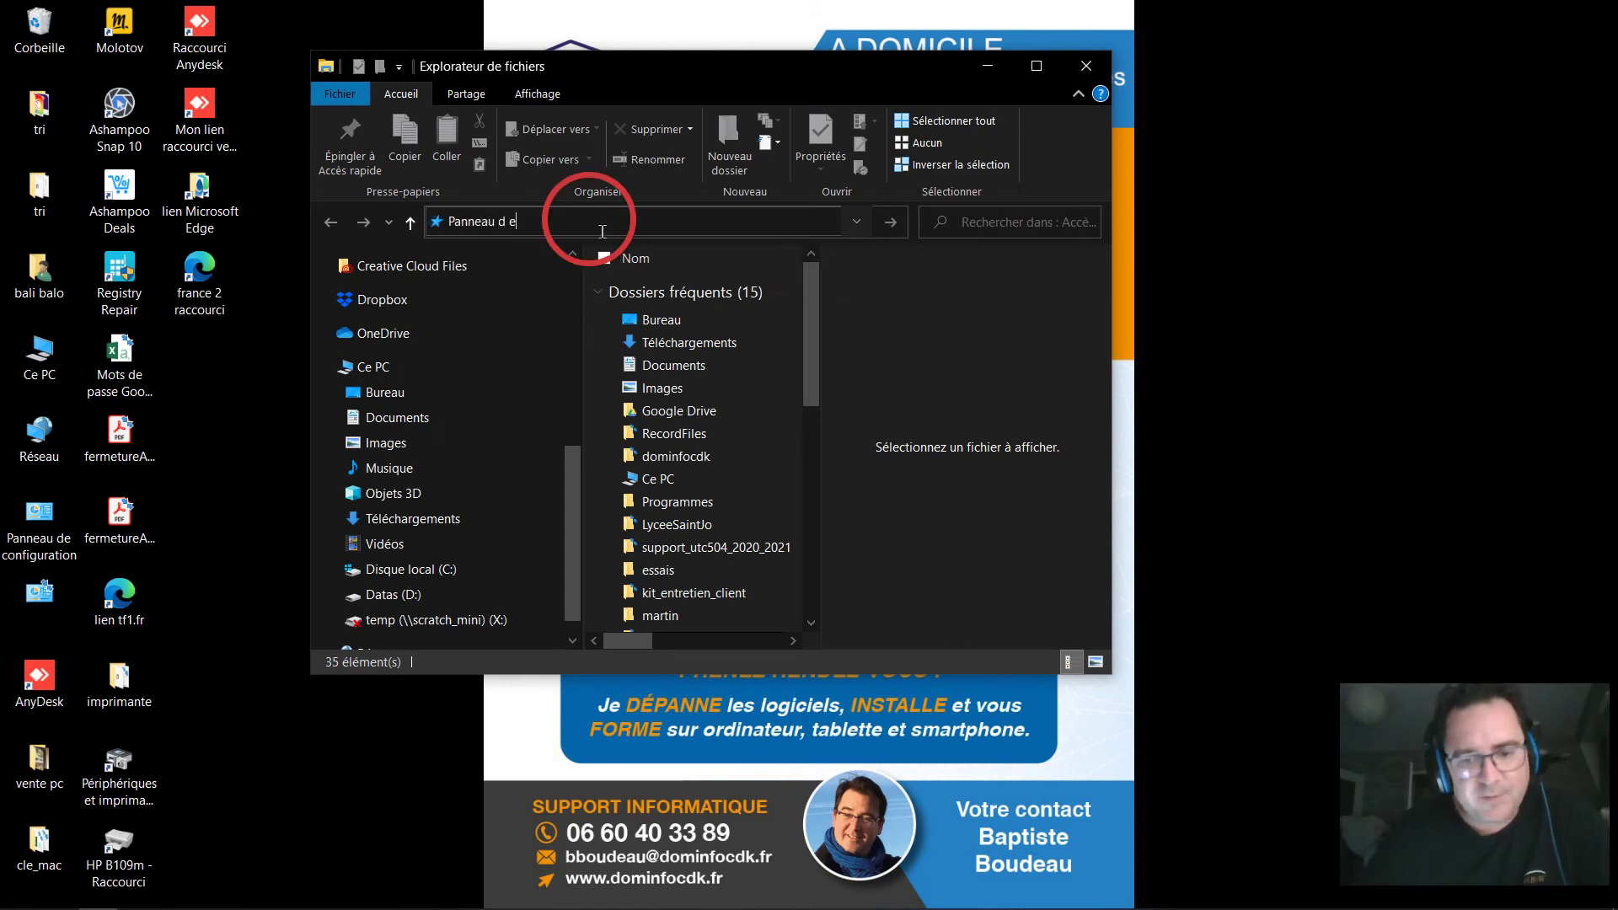
pyautogui.write('configuration')
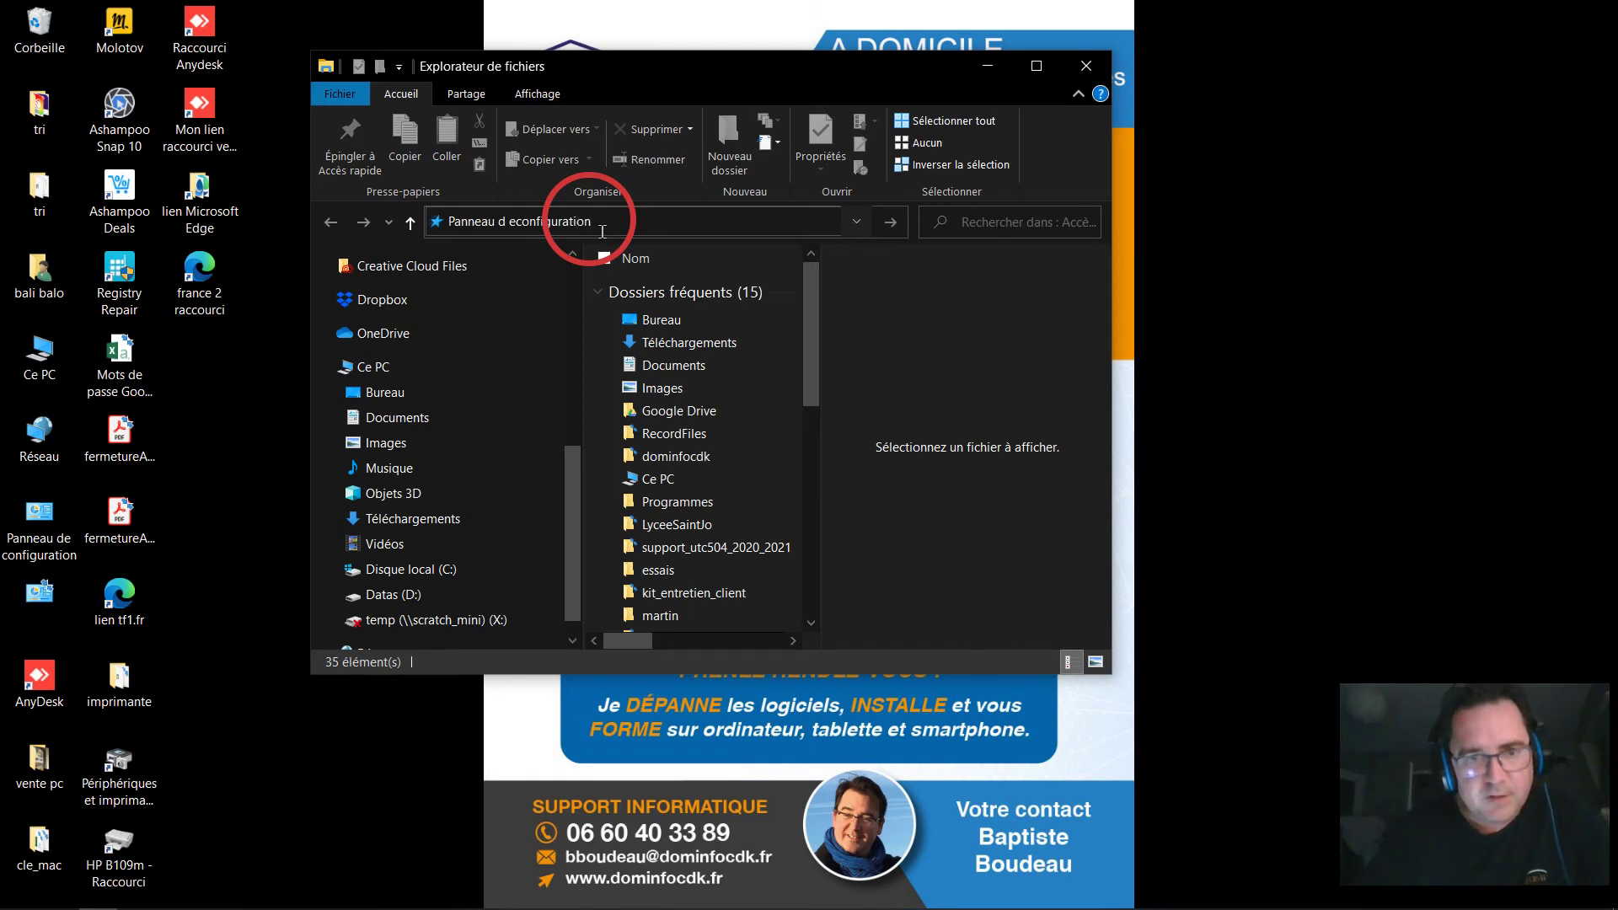
pyautogui.hotkey('ctrl', 'a')
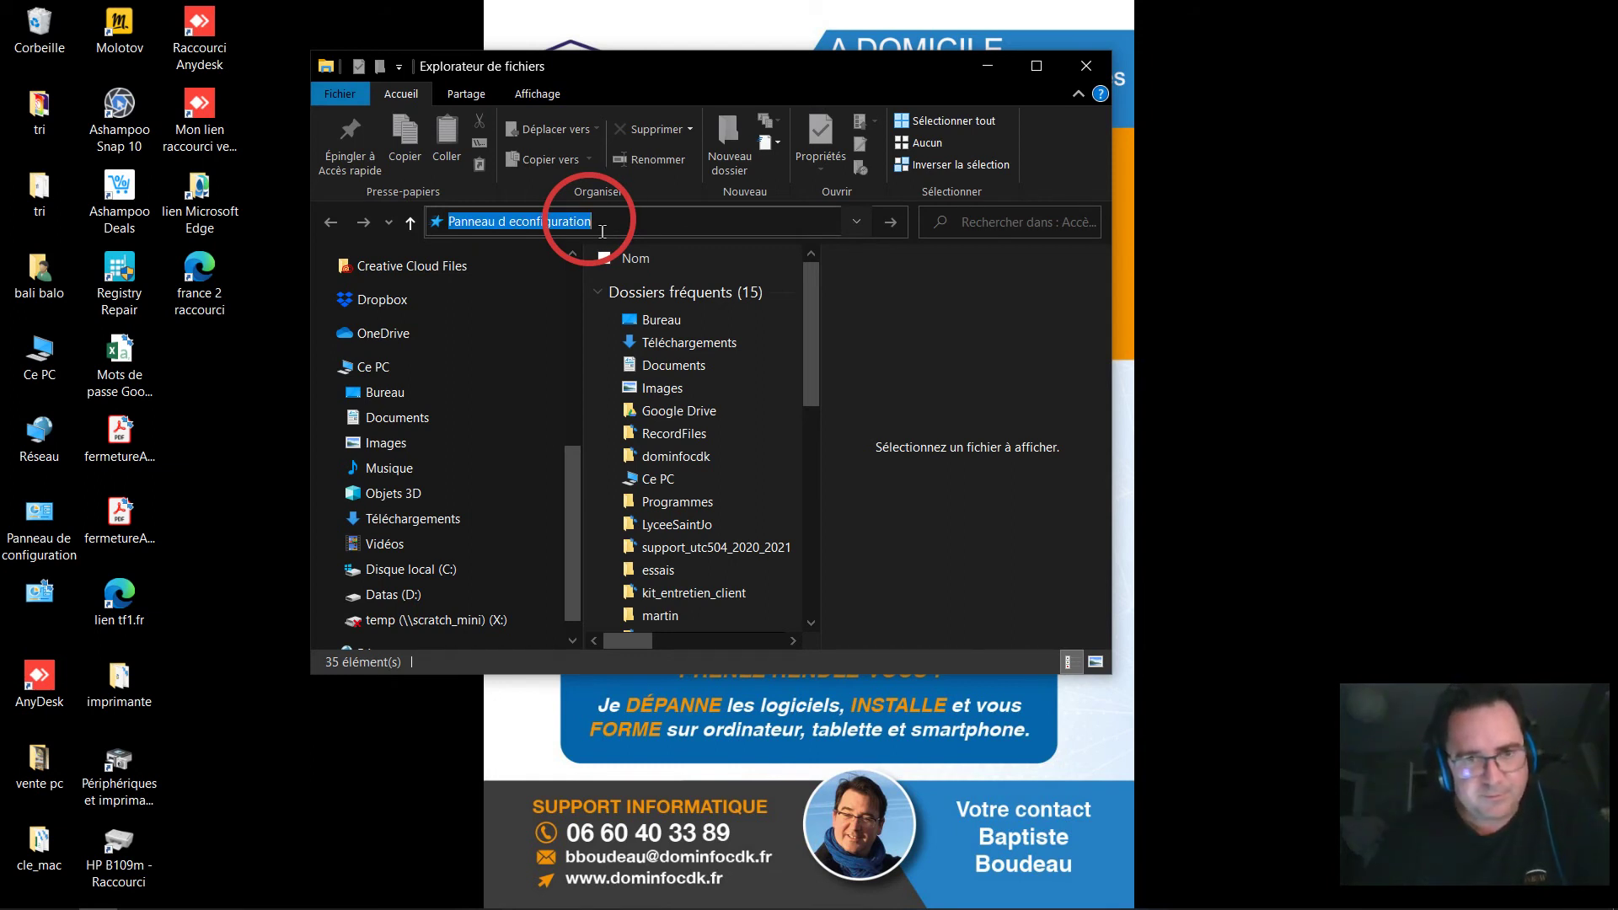
pyautogui.press('Return')
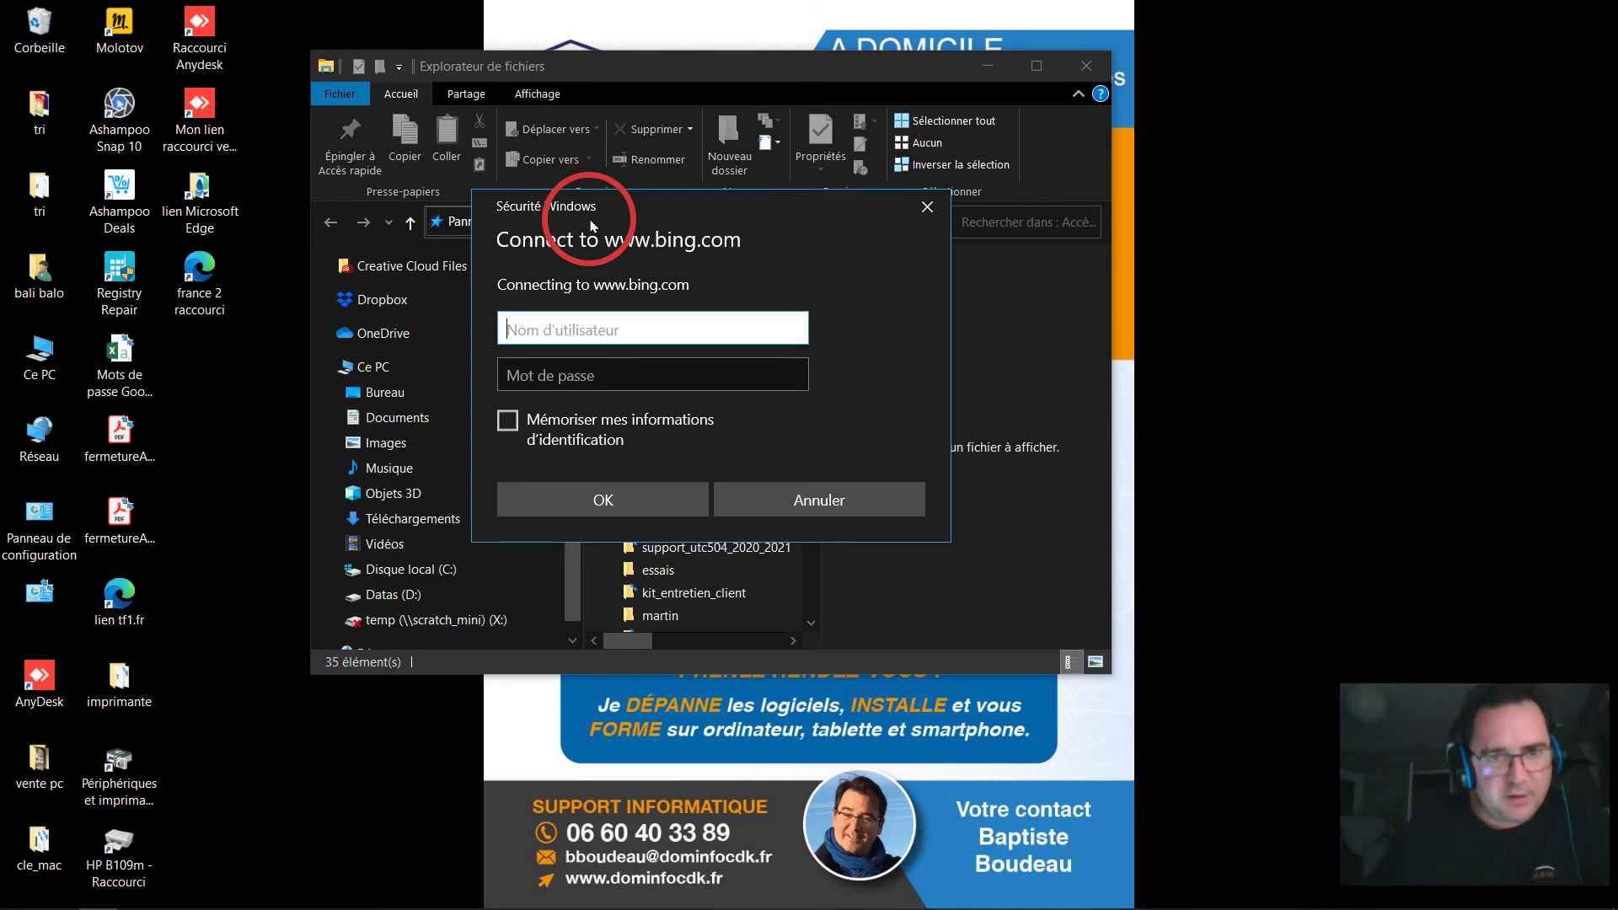
pyautogui.click(847, 503)
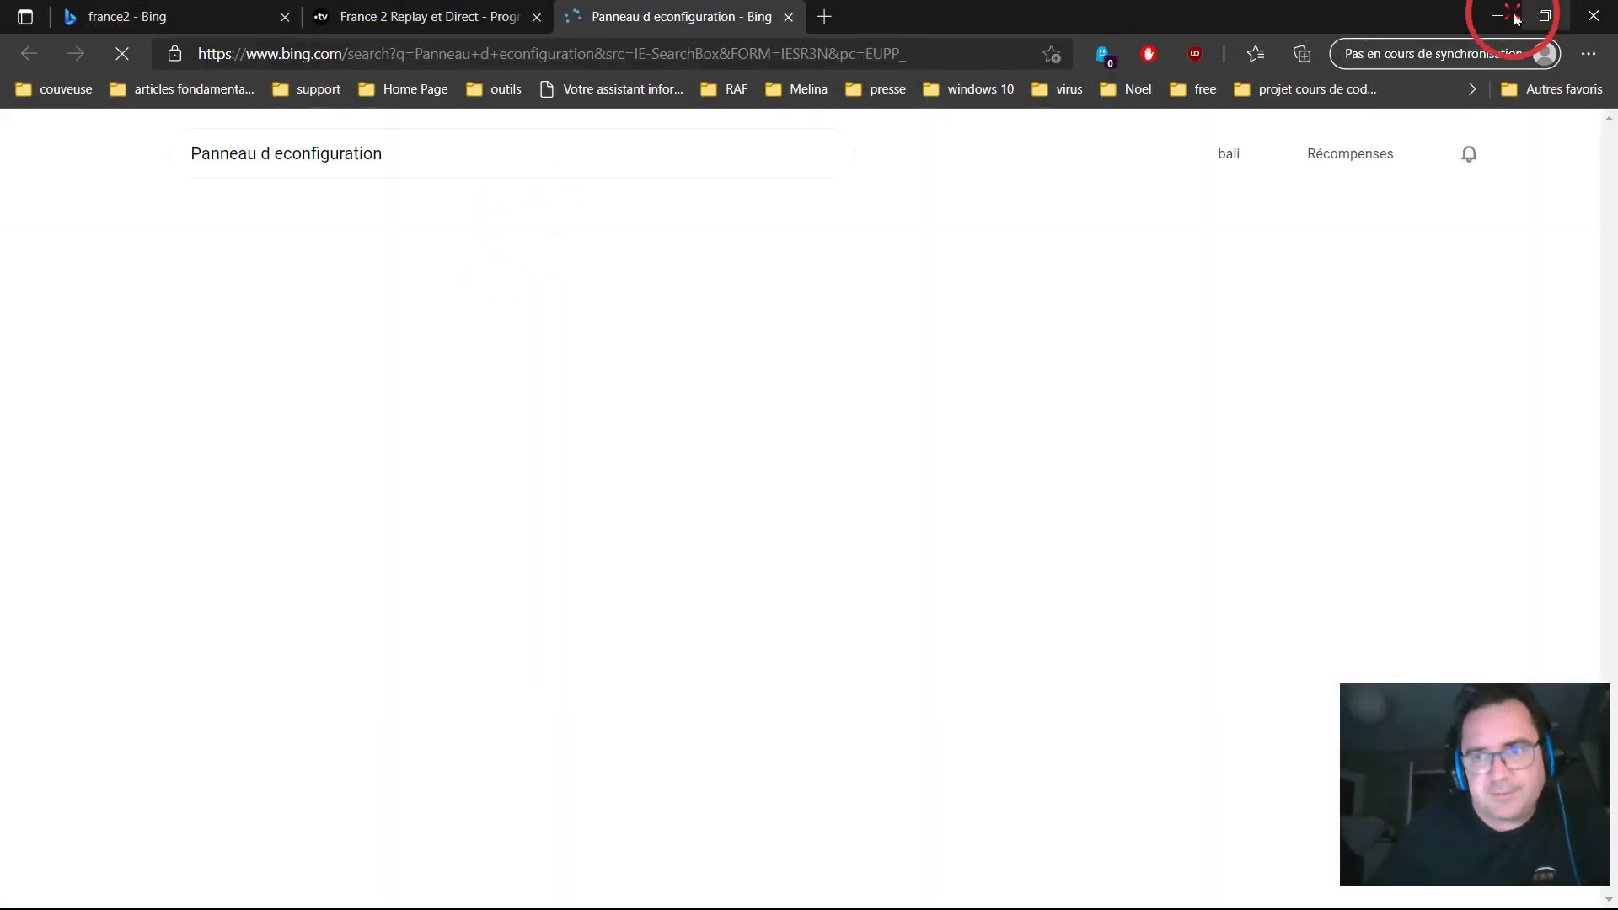
pyautogui.click(1540, 14)
pyautogui.click(1150, 44)
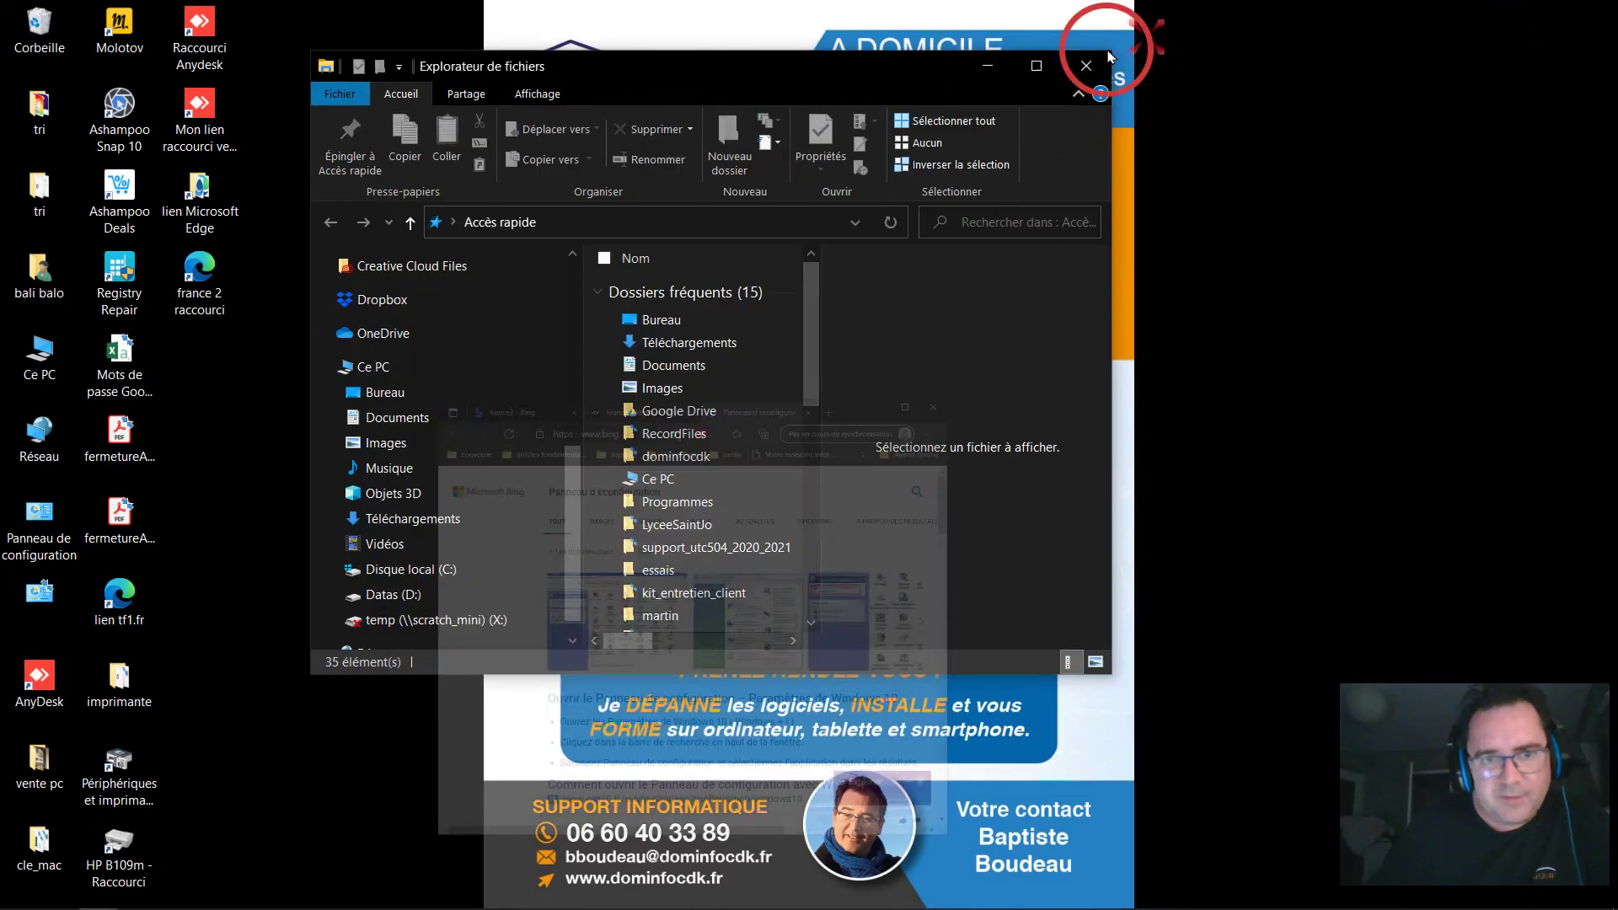
# - Open the Control Panel within File Explorer by entering "Panneau de configuration" as the location
pyautogui.click(590, 221)
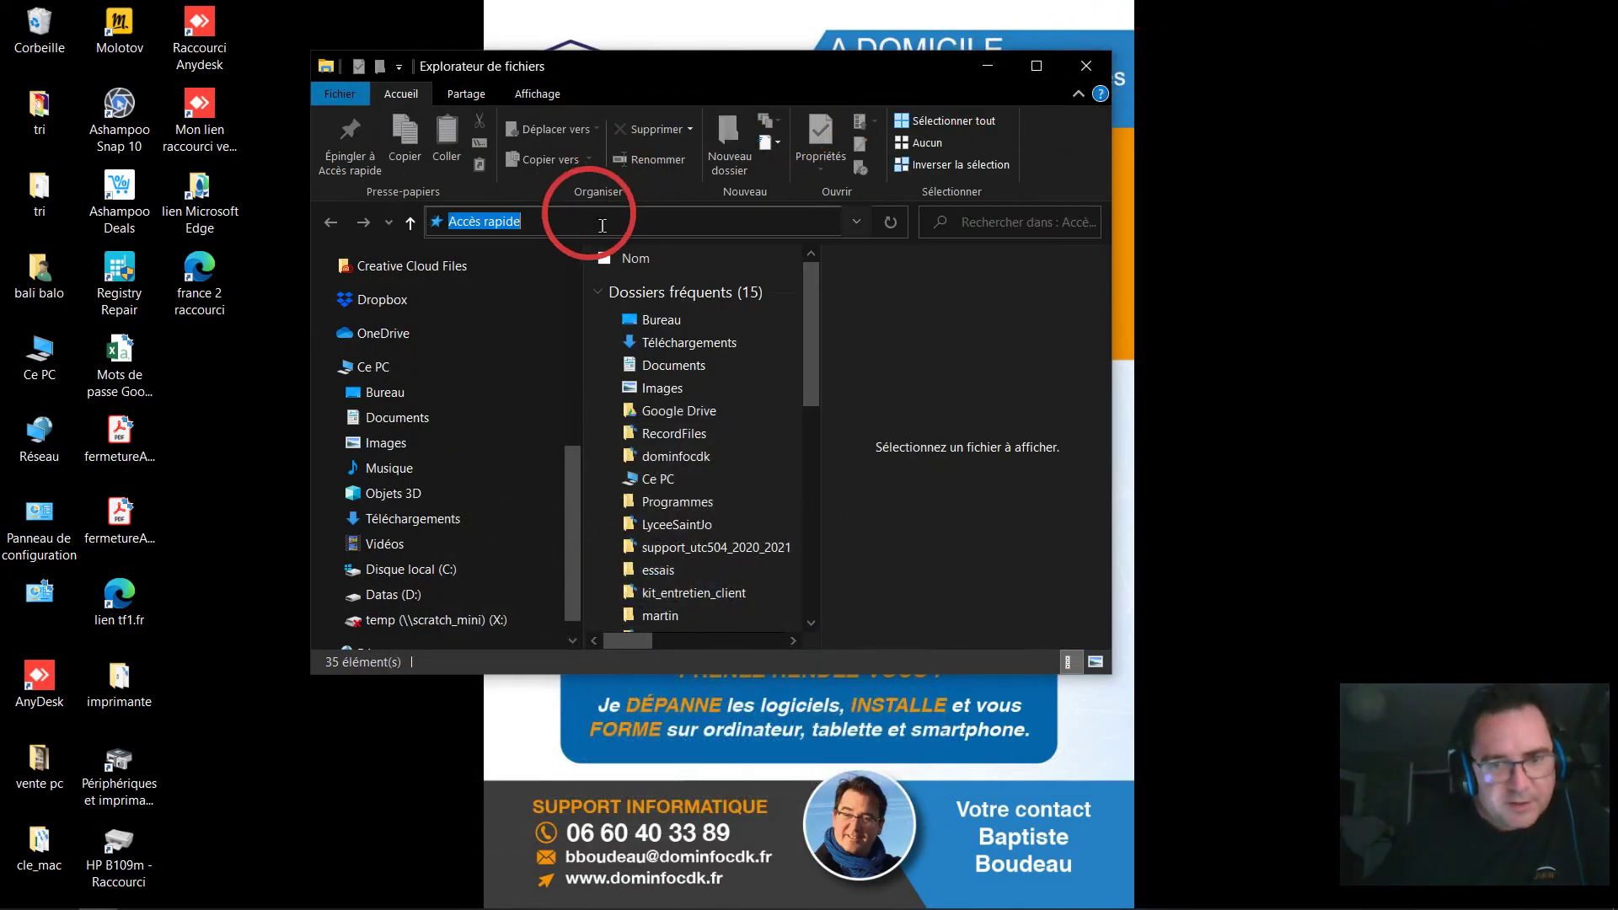
pyautogui.write('Pa')
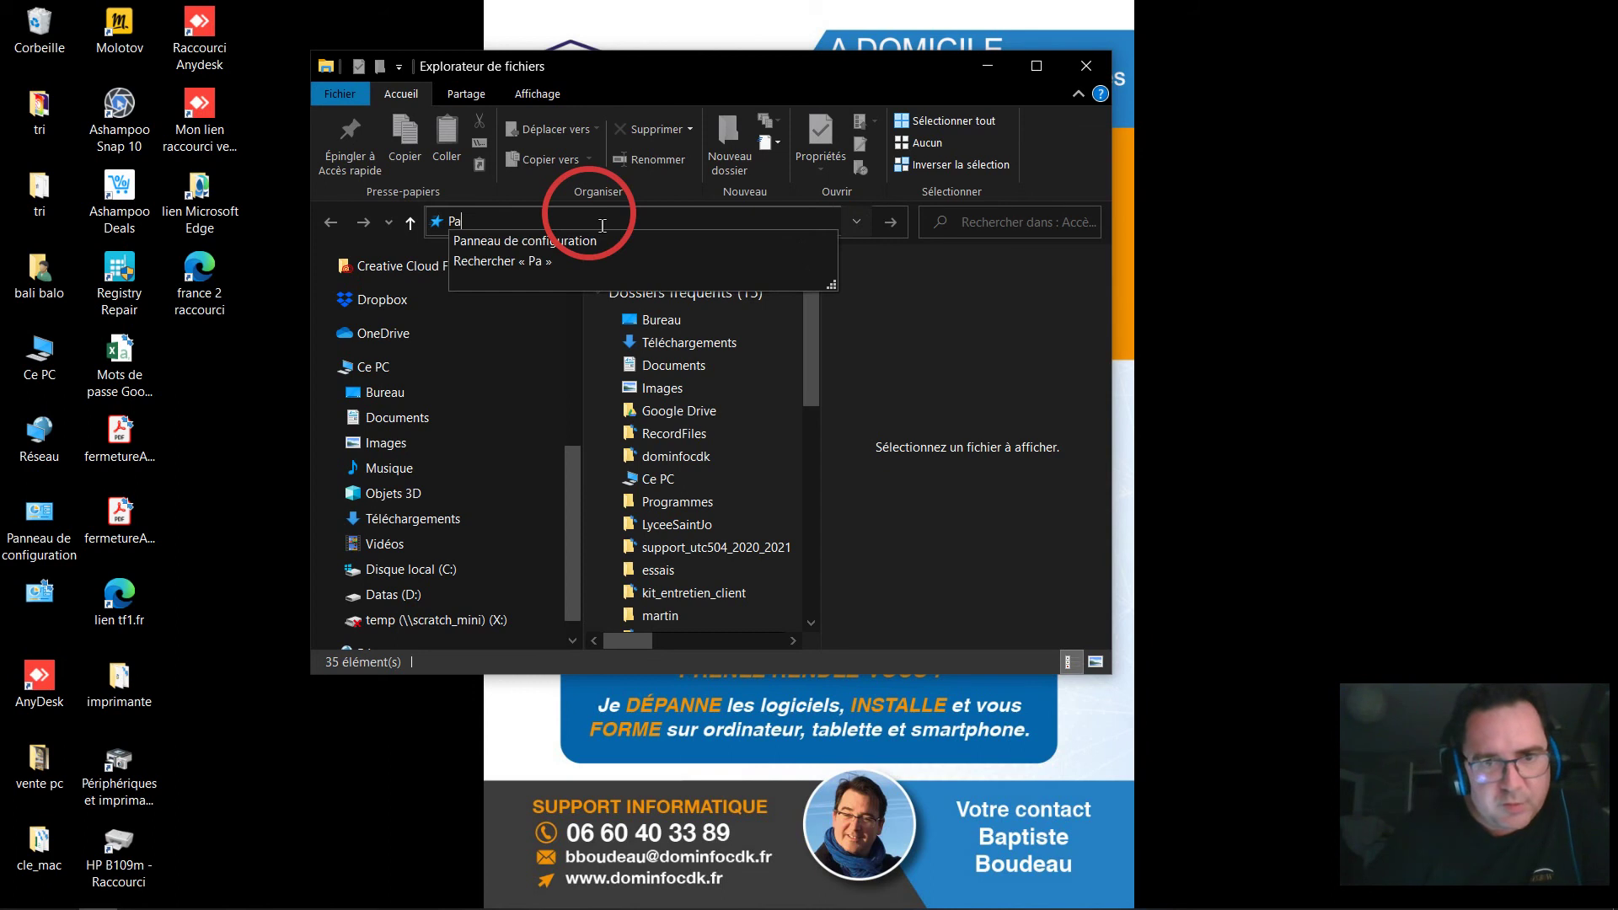
pyautogui.write('nneau de ')
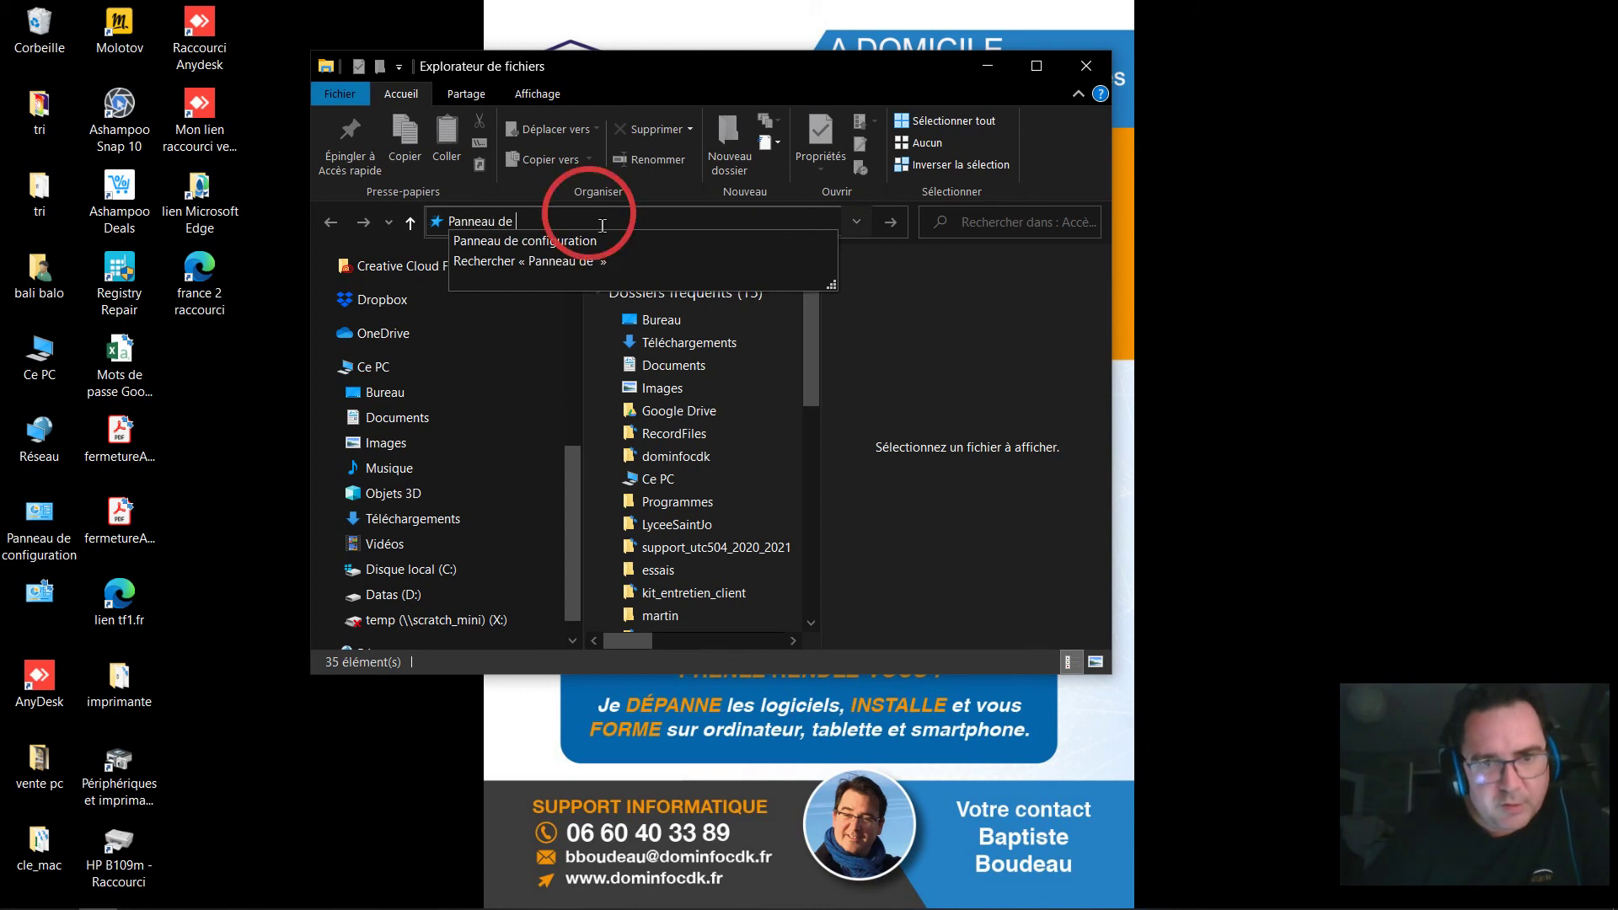
pyautogui.write('configuration')
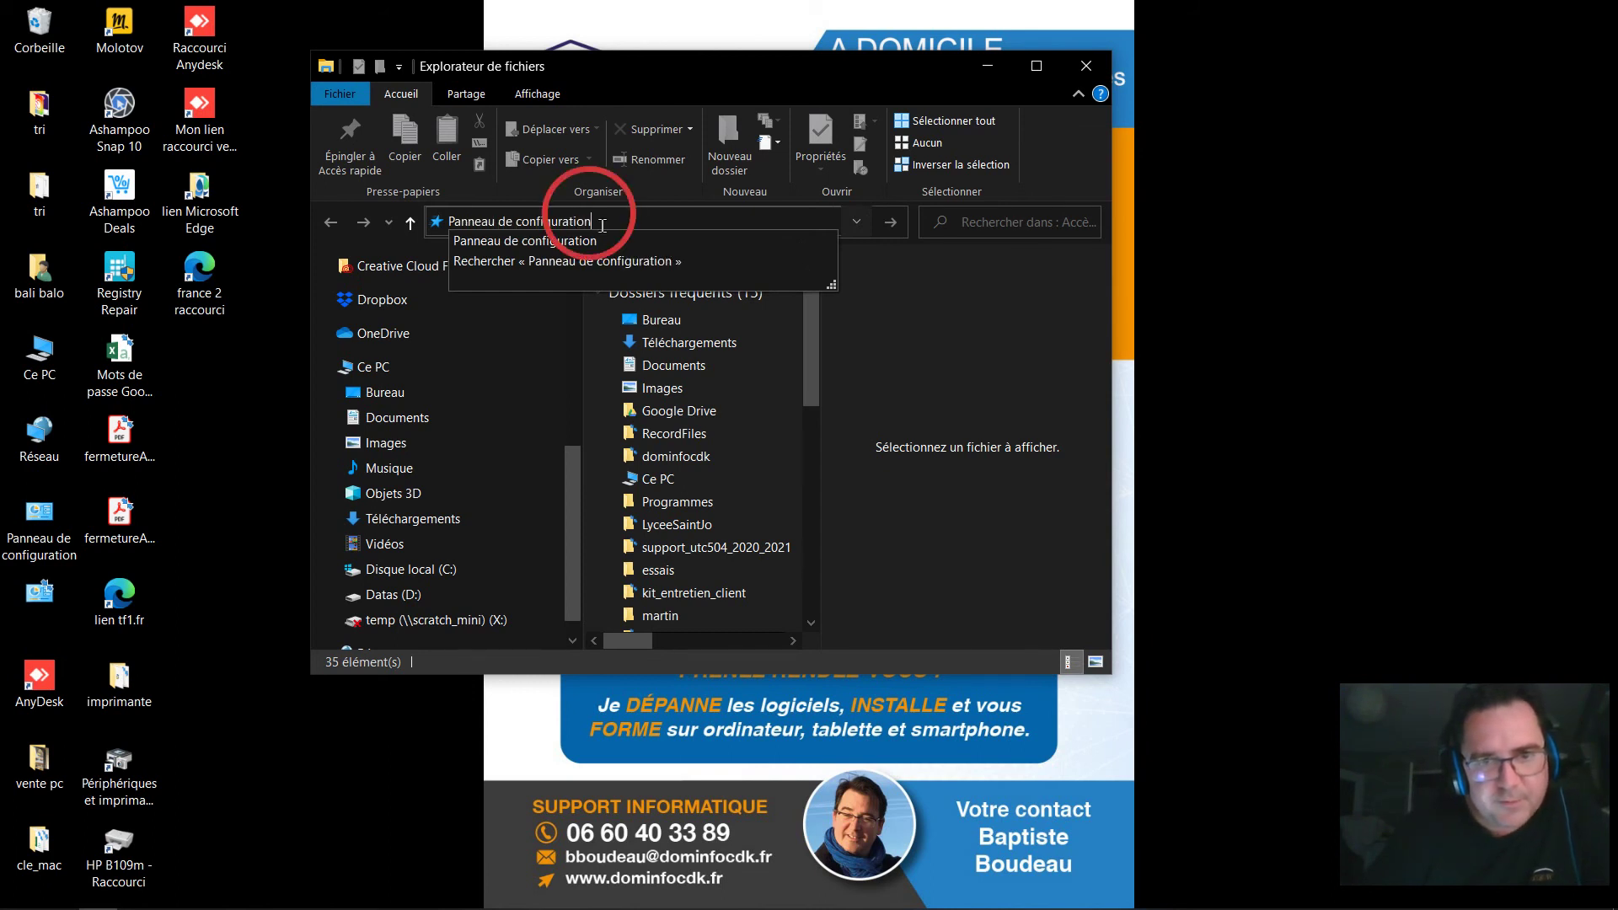
pyautogui.press('Return')
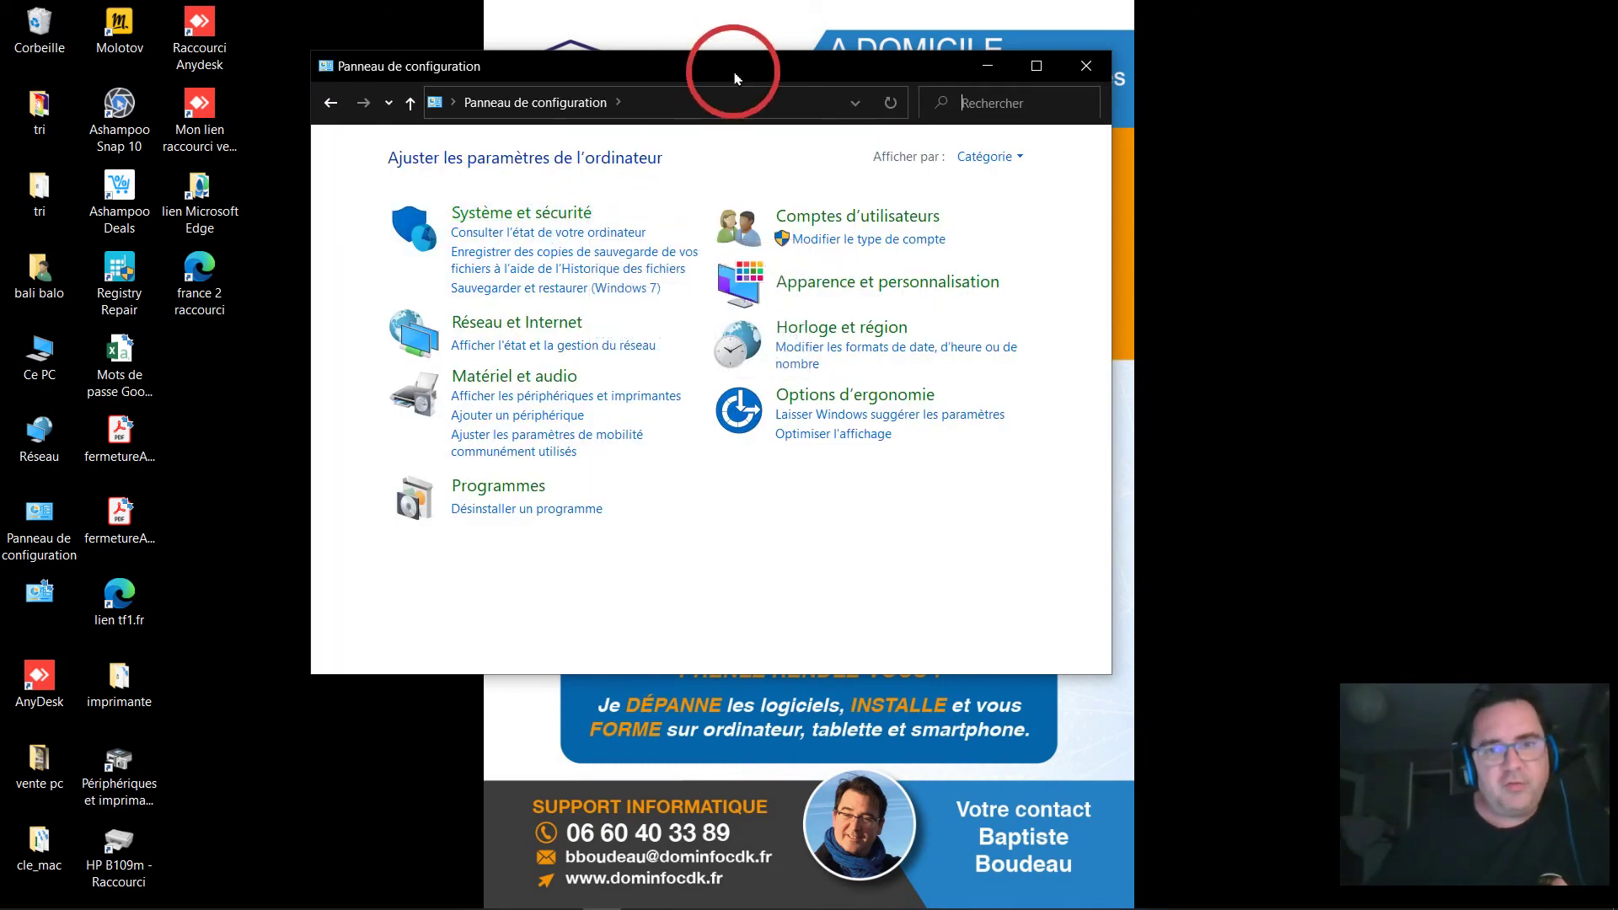
# - Open the devices and printers page under "Matériel et audio" and pin it to the taskbar using its address icon
pyautogui.moveTo(758, 67); pyautogui.dragTo(881, 56)
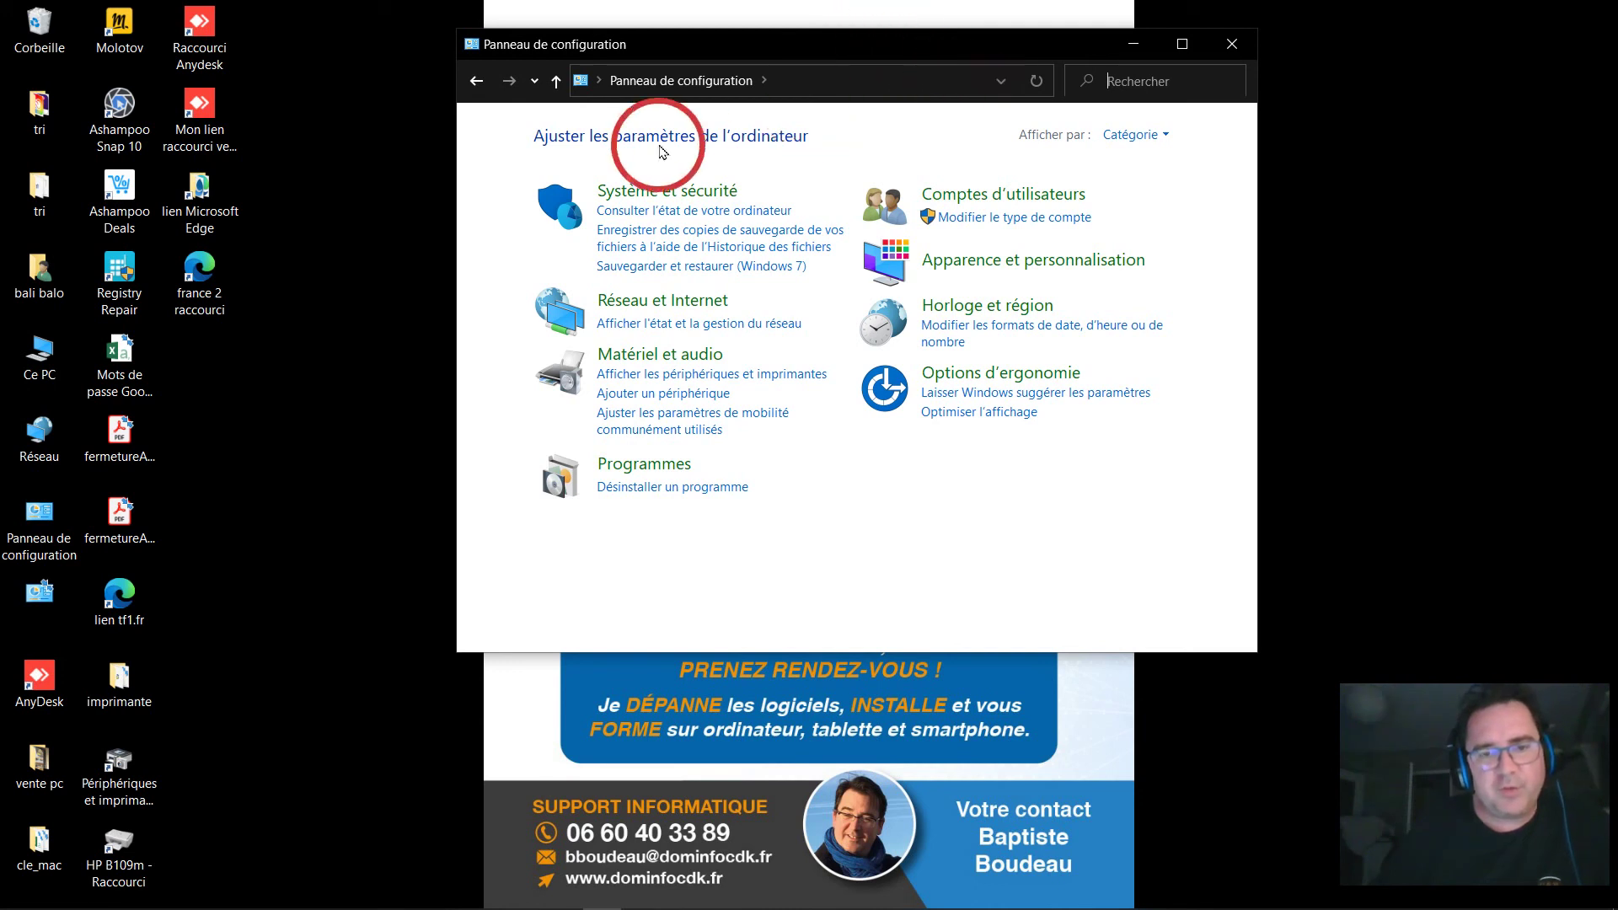
pyautogui.click(715, 375)
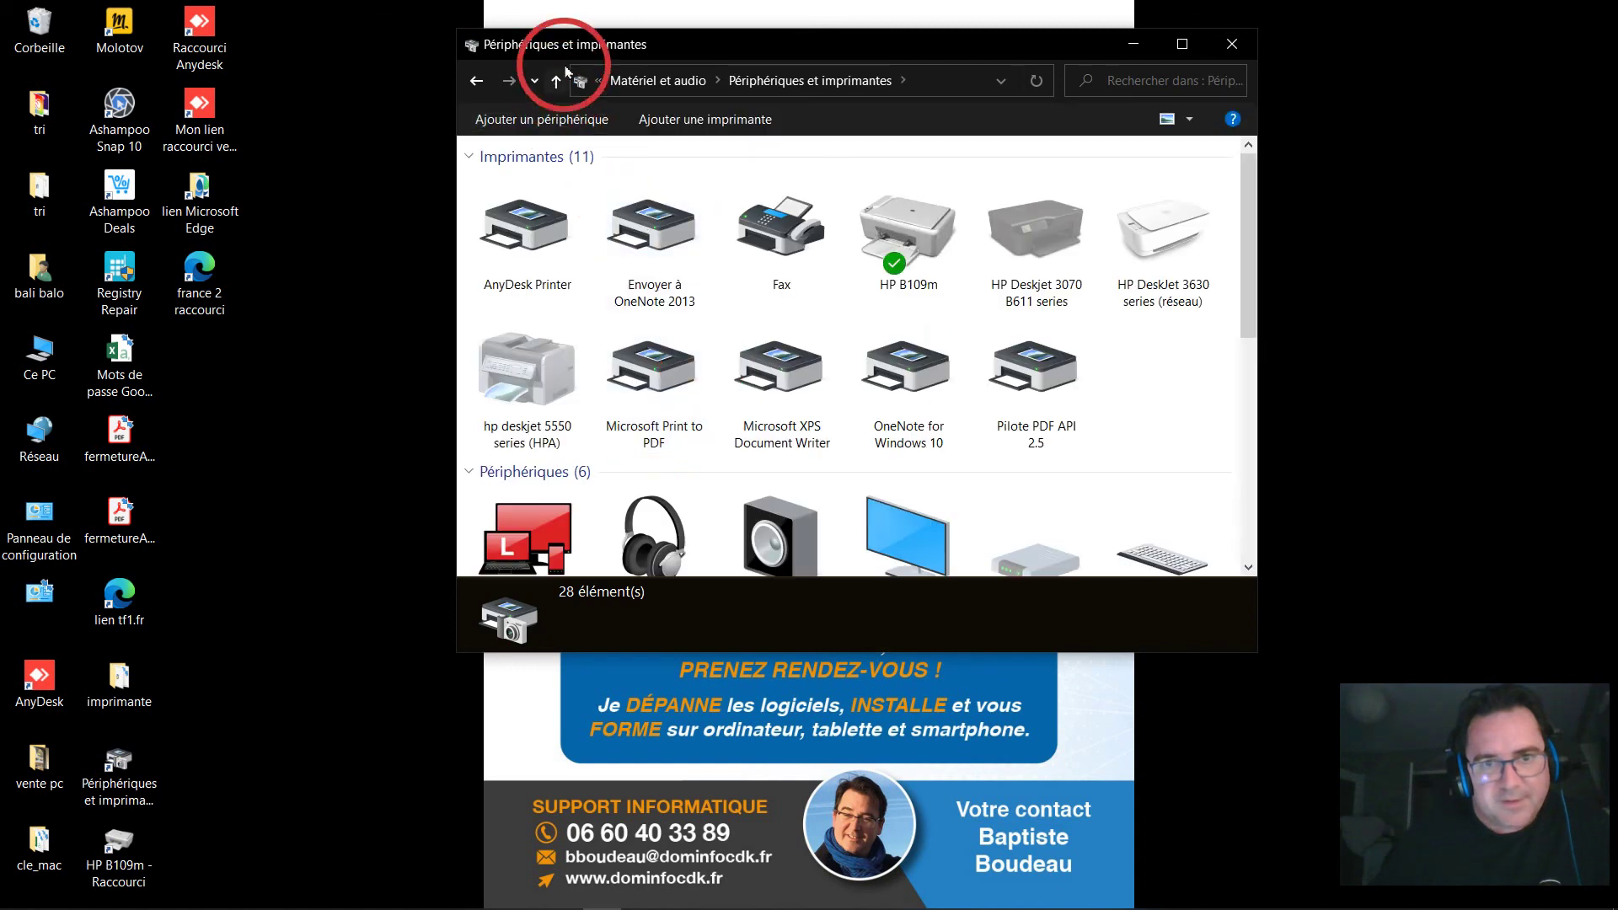
pyautogui.moveTo(579, 81); pyautogui.dragTo(799, 906)
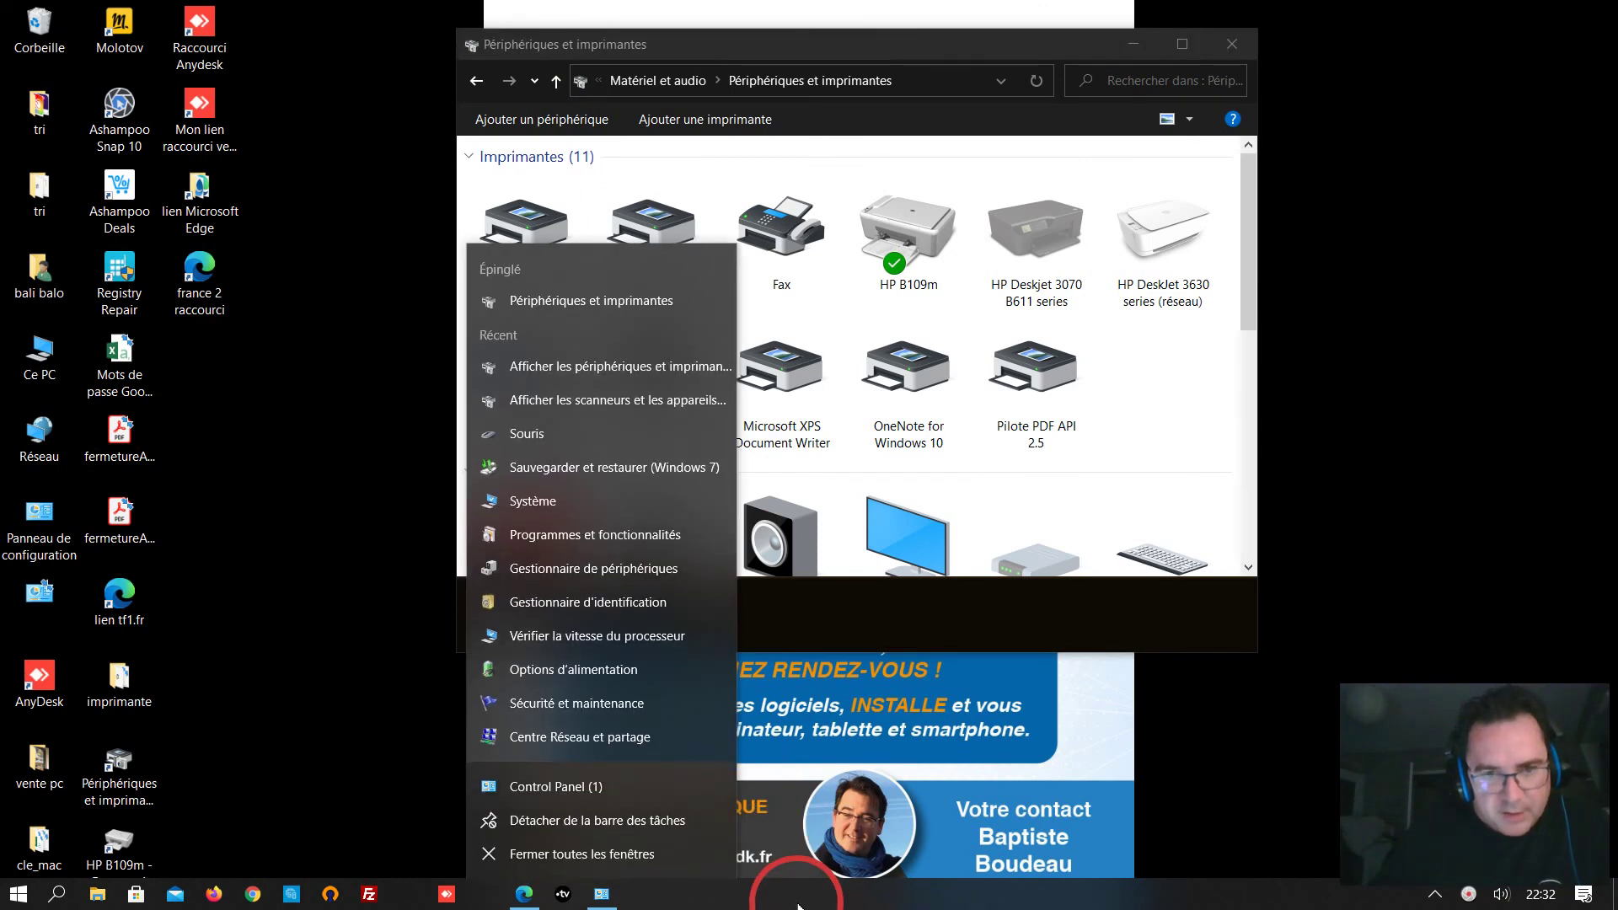
# - Test the pinned "Périphériques et imprimantes" entry by opening it from the taskbar's Control Panel item
pyautogui.click(600, 303)
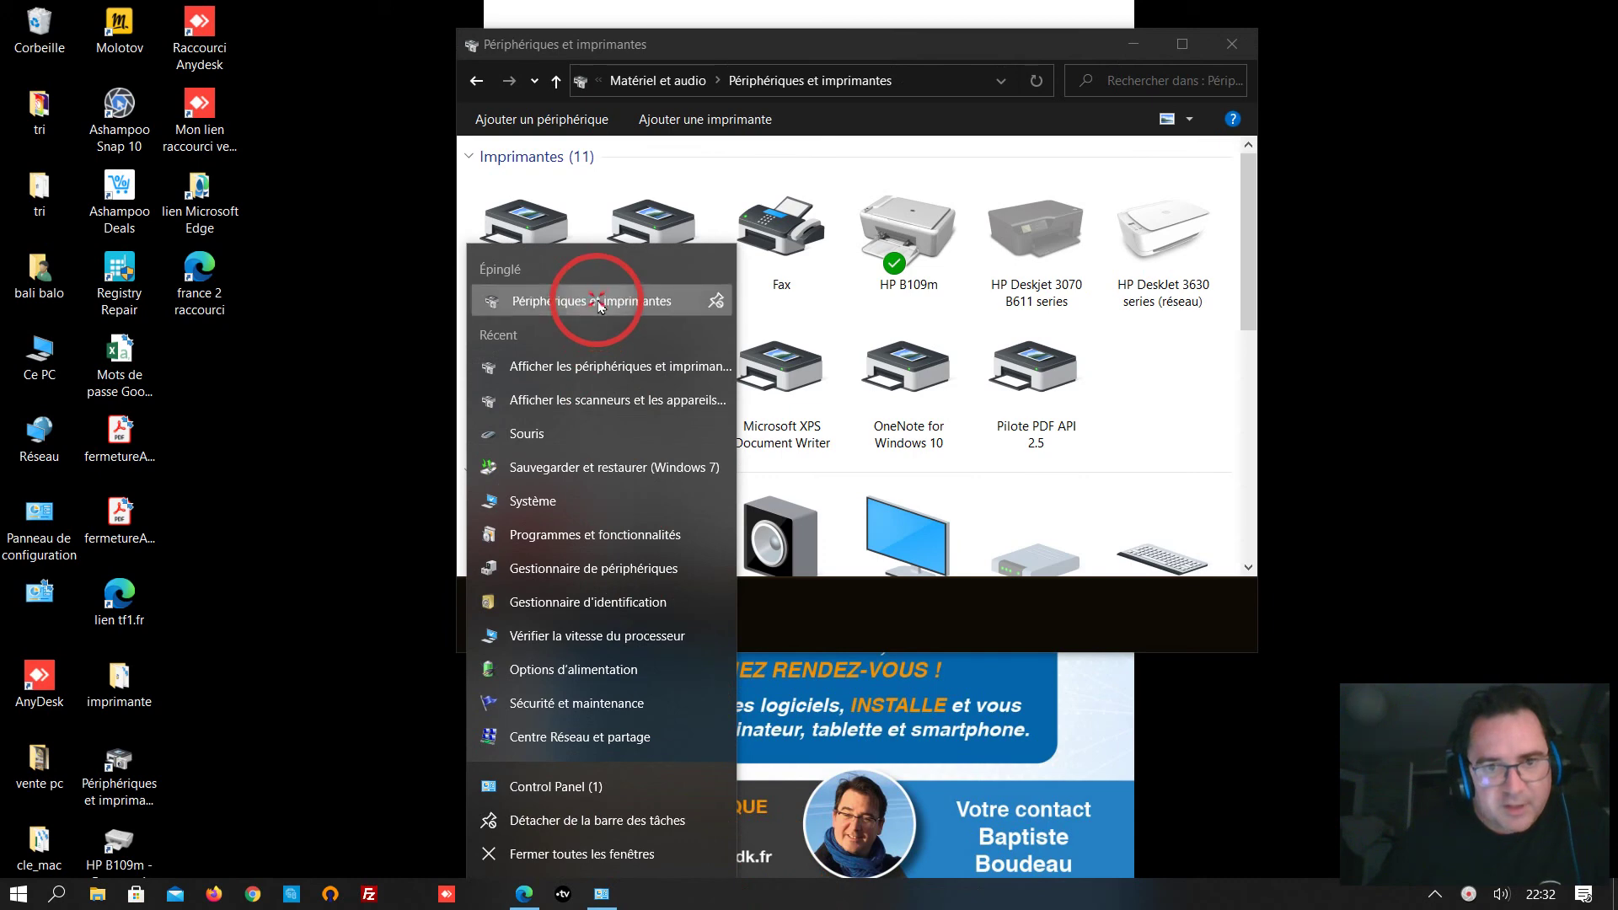
pyautogui.moveTo(771, 907)
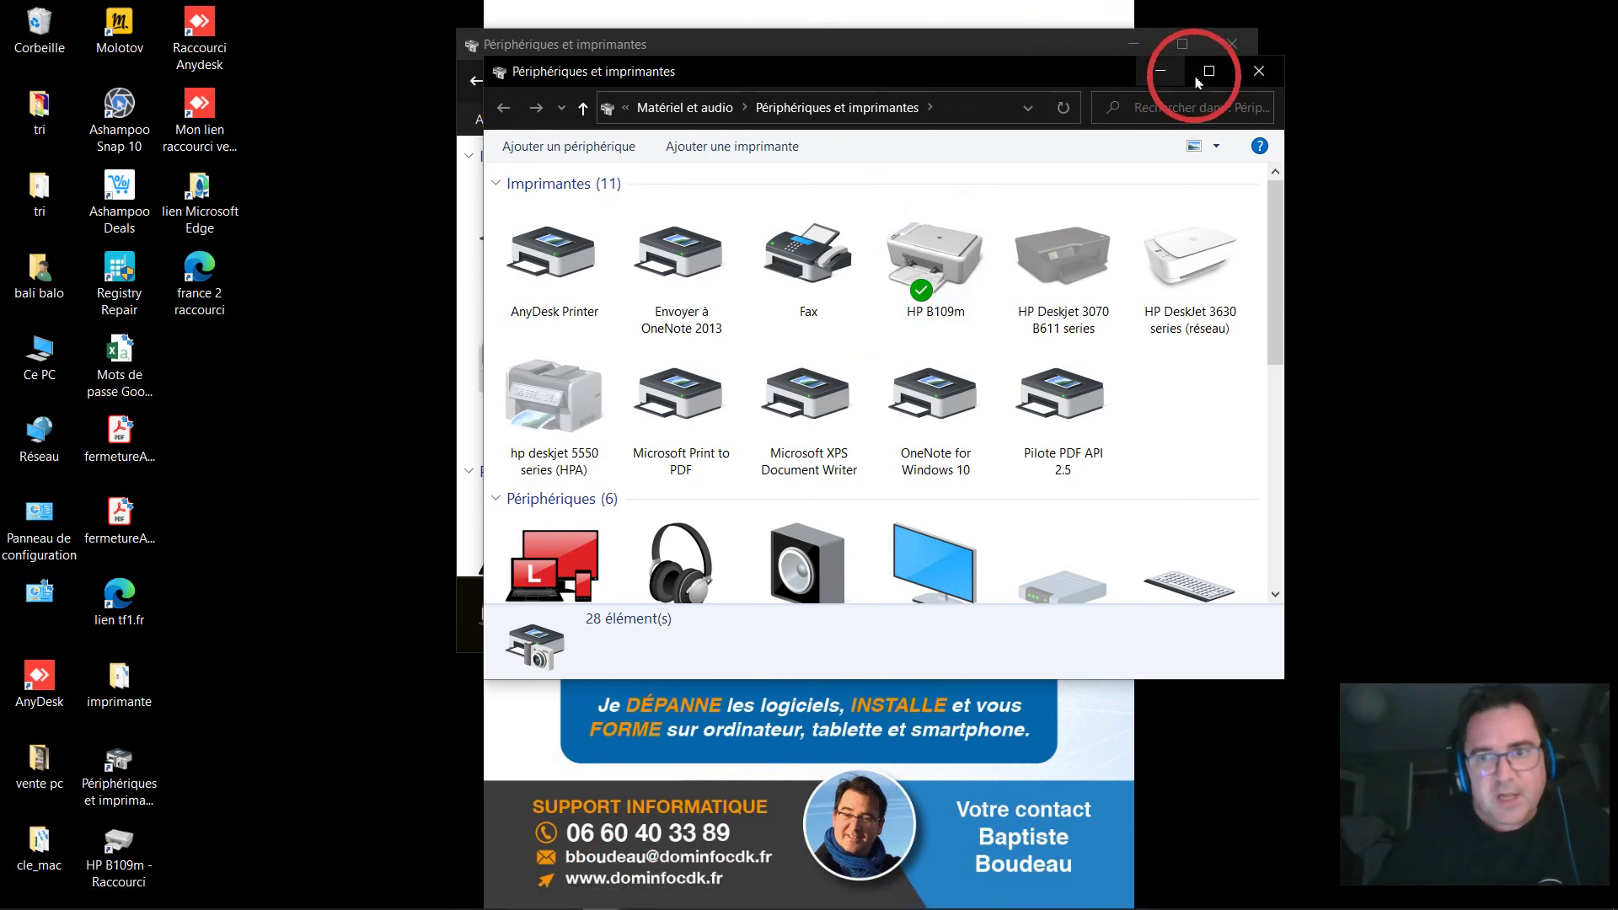
# - From the original "Périphériques et imprimantes" window, create desktop shortcuts to the page itself and to the HP B109m printer
pyautogui.click(961, 50)
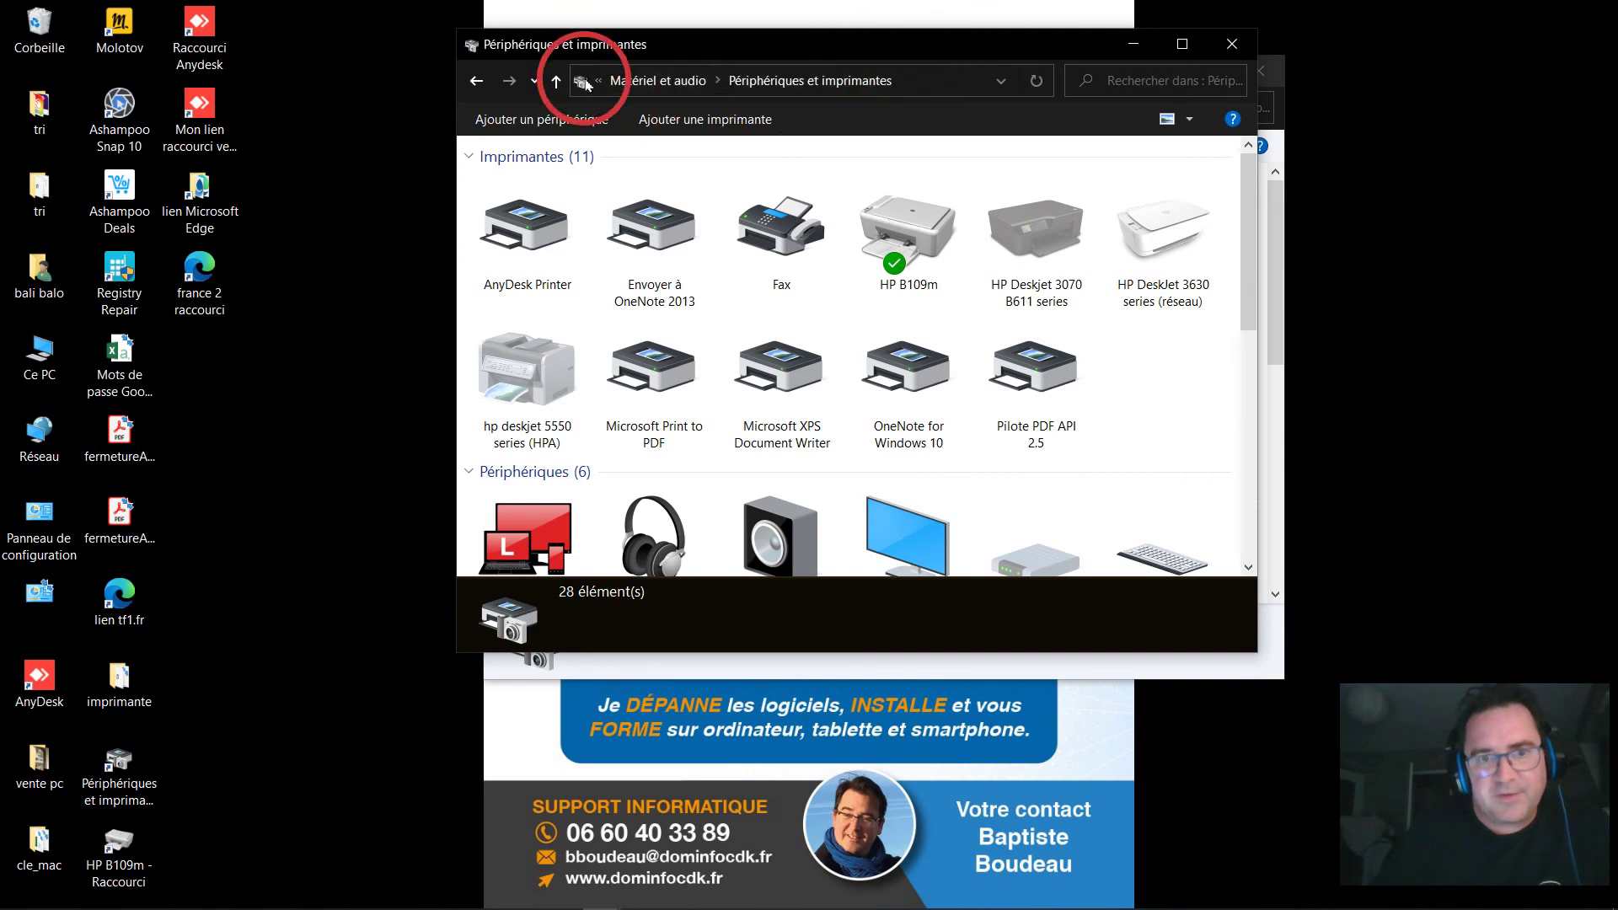
pyautogui.moveTo(586, 84); pyautogui.dragTo(288, 547)
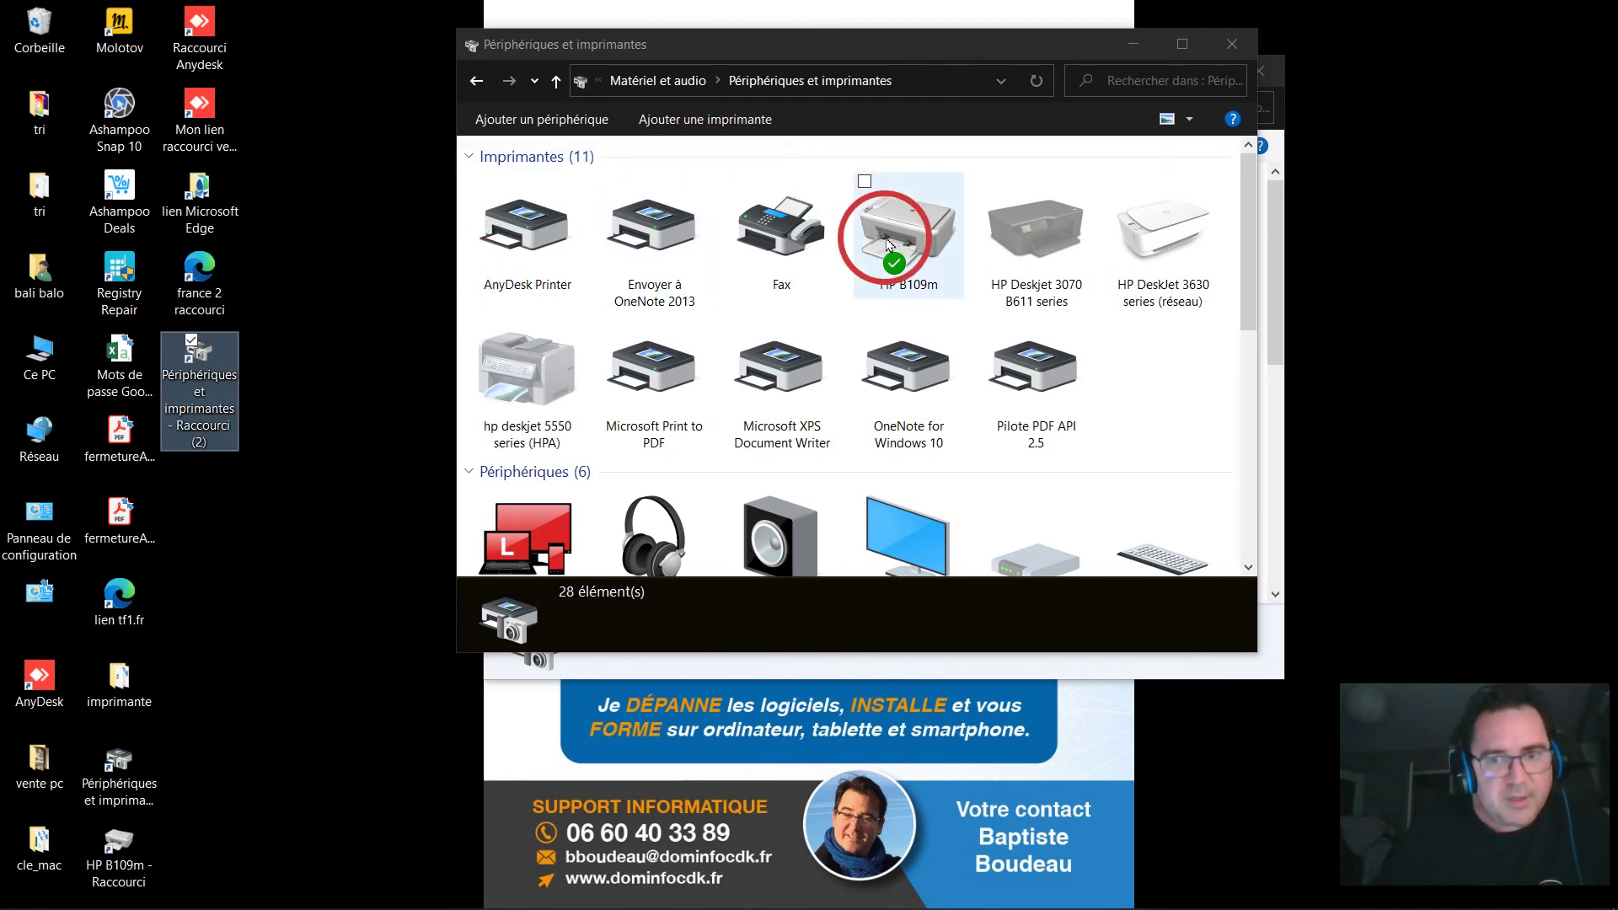
pyautogui.moveTo(914, 246); pyautogui.dragTo(381, 518)
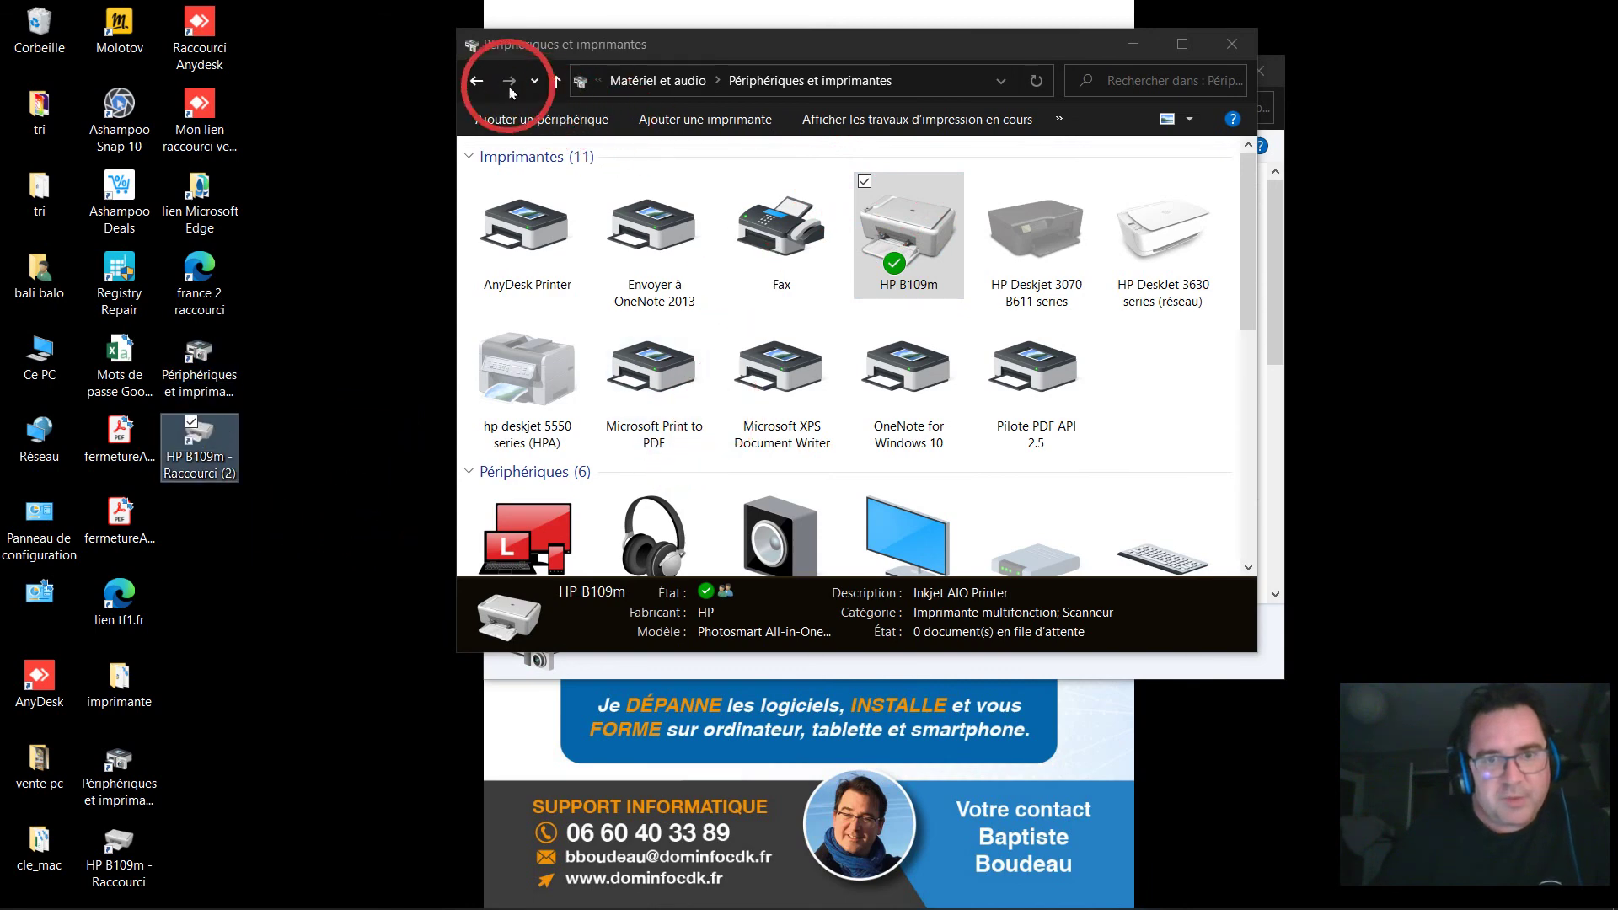
# - Return to the Control Panel home, look through the "Comptes d'utilisateurs" category, and close that window
pyautogui.click(480, 82)
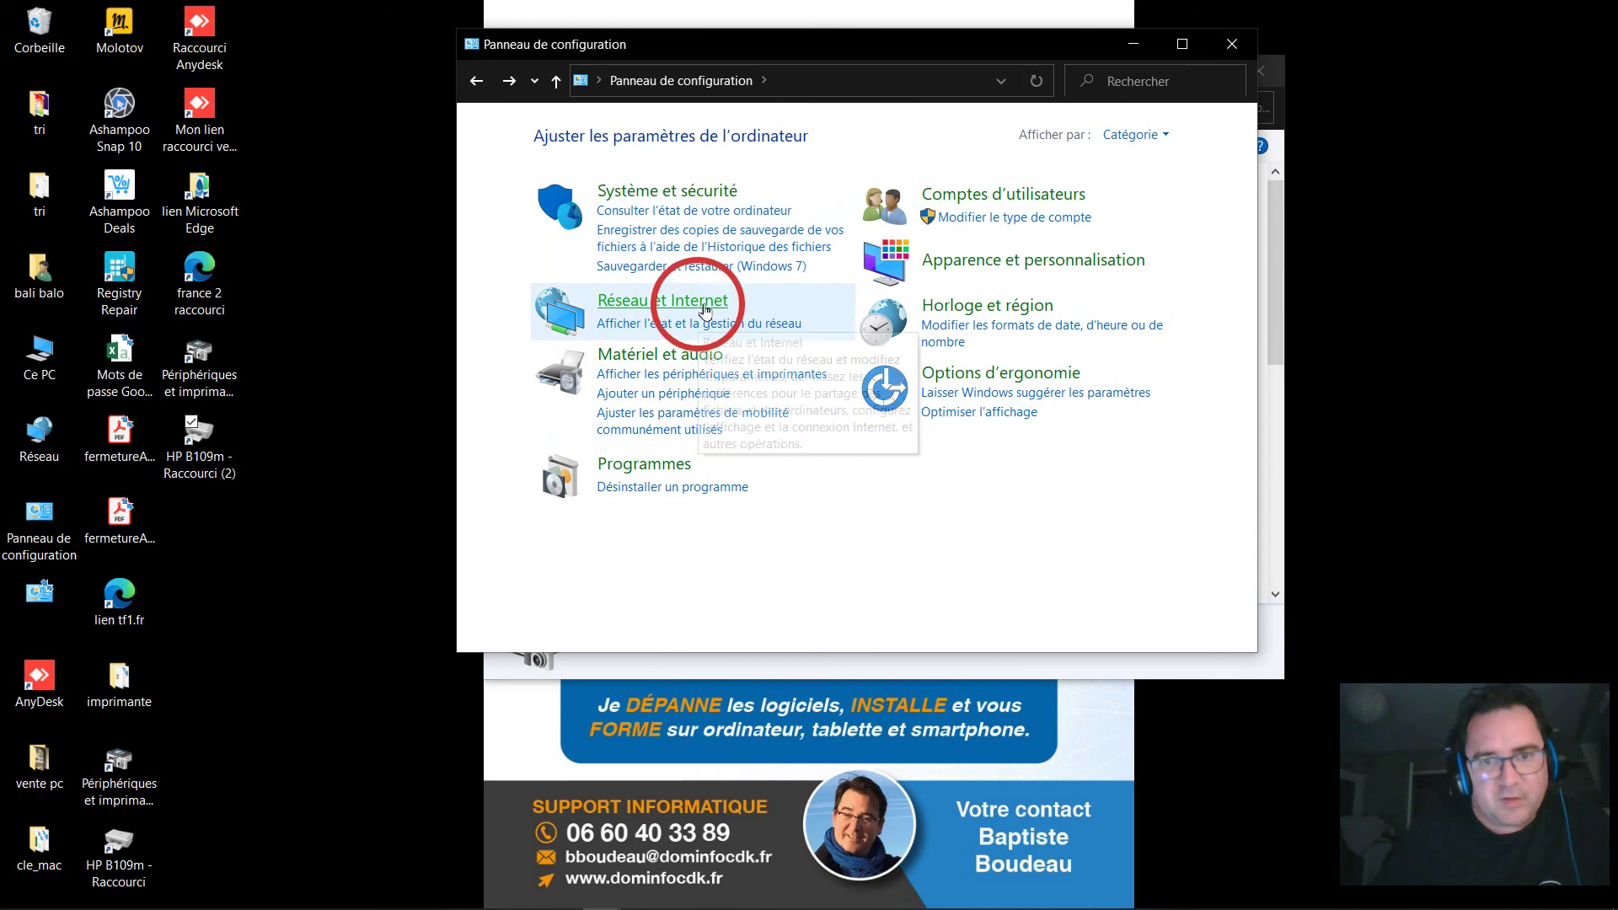
pyautogui.click(1011, 194)
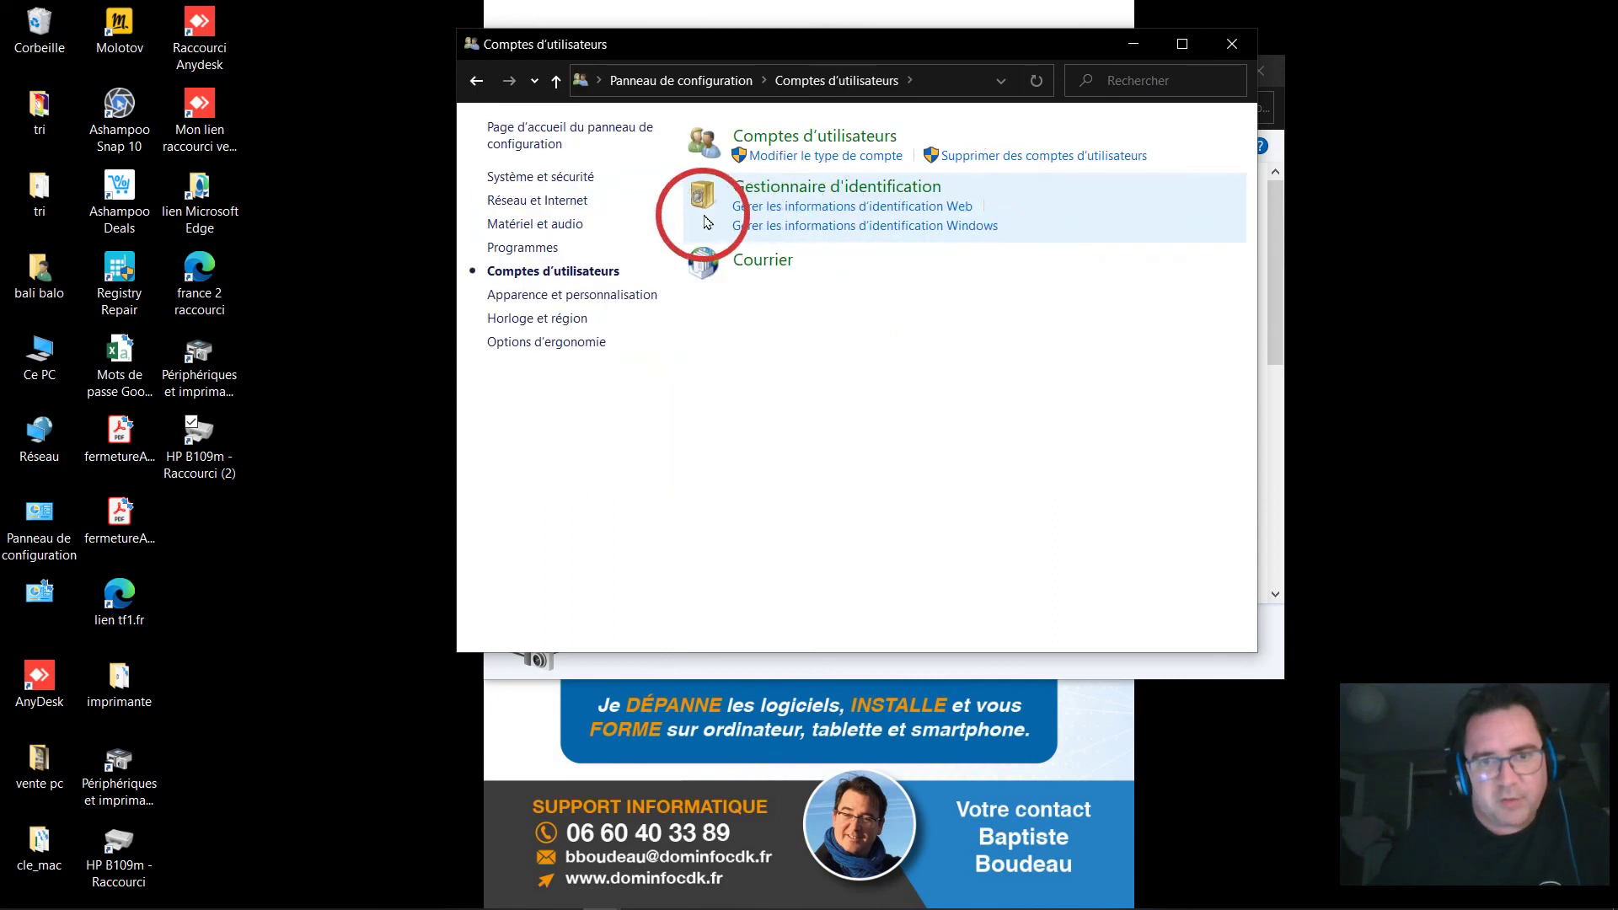
pyautogui.click(1232, 44)
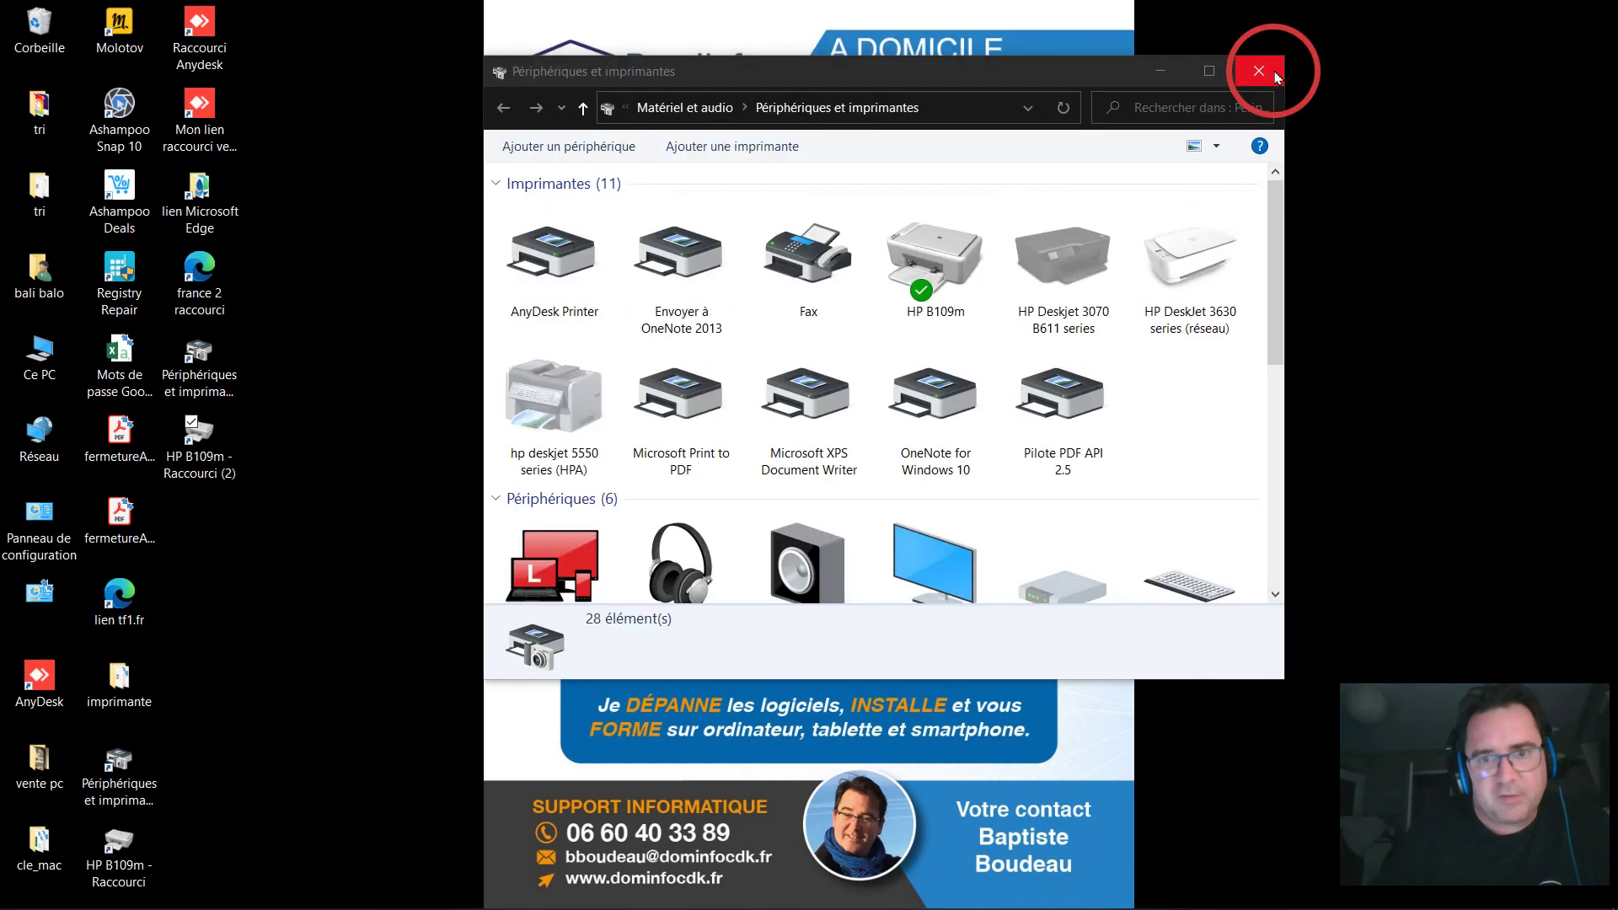